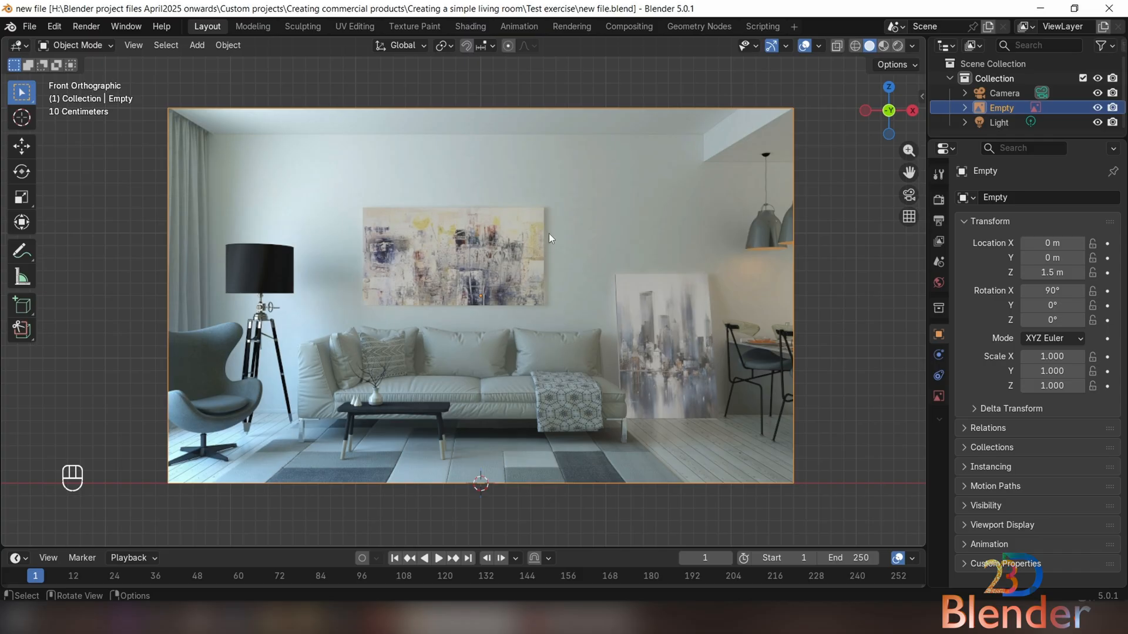
Annotate the wall painting above the sofa and the painting leaning against the wall in the reference image
{"action": "left_click", "coordinate": [22, 252]}
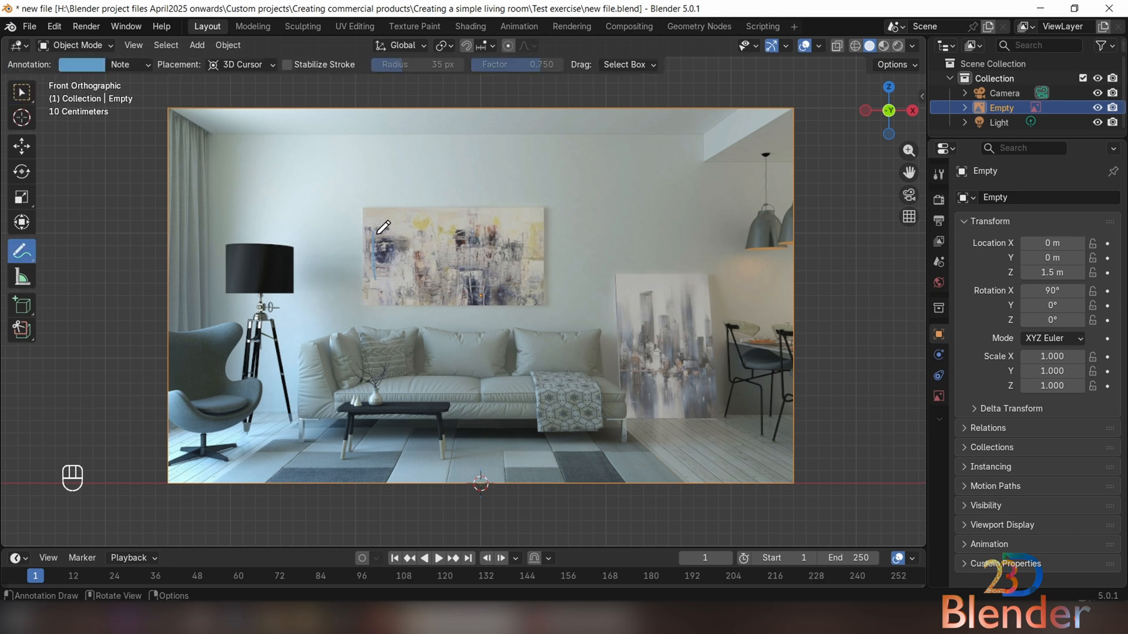
{"action": "mouse_move", "coordinate": [376, 227]}
{"action": "left_mouse_down"}
{"action": "mouse_move", "coordinate": [498, 231]}
{"action": "mouse_move", "coordinate": [445, 288]}
{"action": "mouse_move", "coordinate": [371, 254]}
{"action": "mouse_move", "coordinate": [374, 235]}
{"action": "left_mouse_up"}
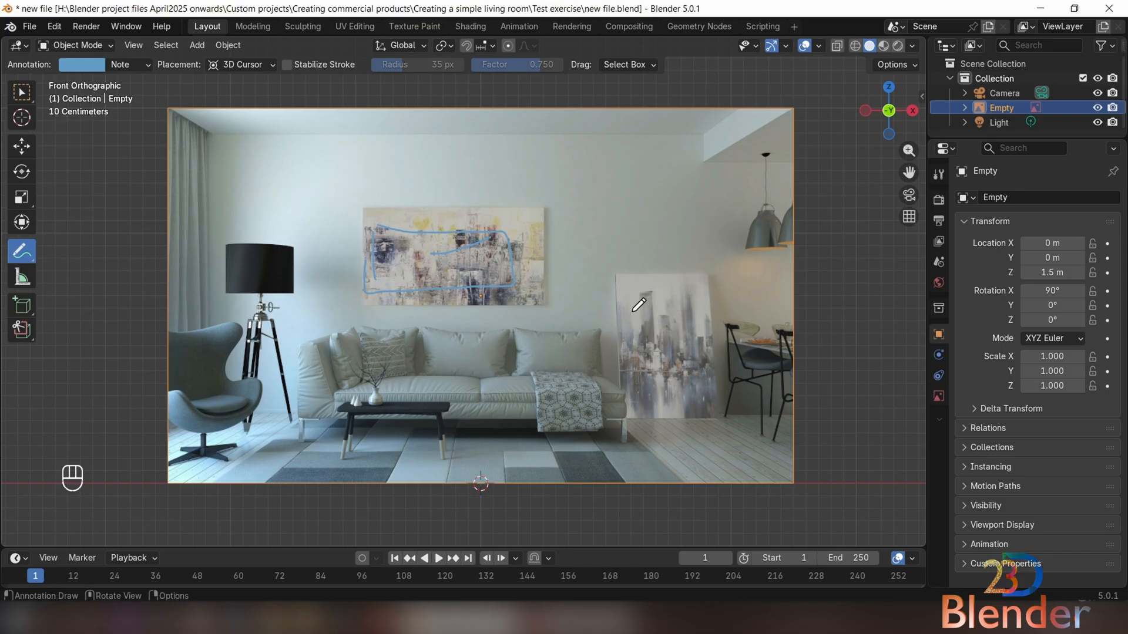
{"action": "mouse_move", "coordinate": [633, 311]}
{"action": "left_mouse_down"}
{"action": "mouse_move", "coordinate": [671, 331]}
{"action": "mouse_move", "coordinate": [702, 293]}
{"action": "left_mouse_up"}
{"action": "left_click_drag", "start_coordinate": [641, 308], "coordinate": [708, 279]}
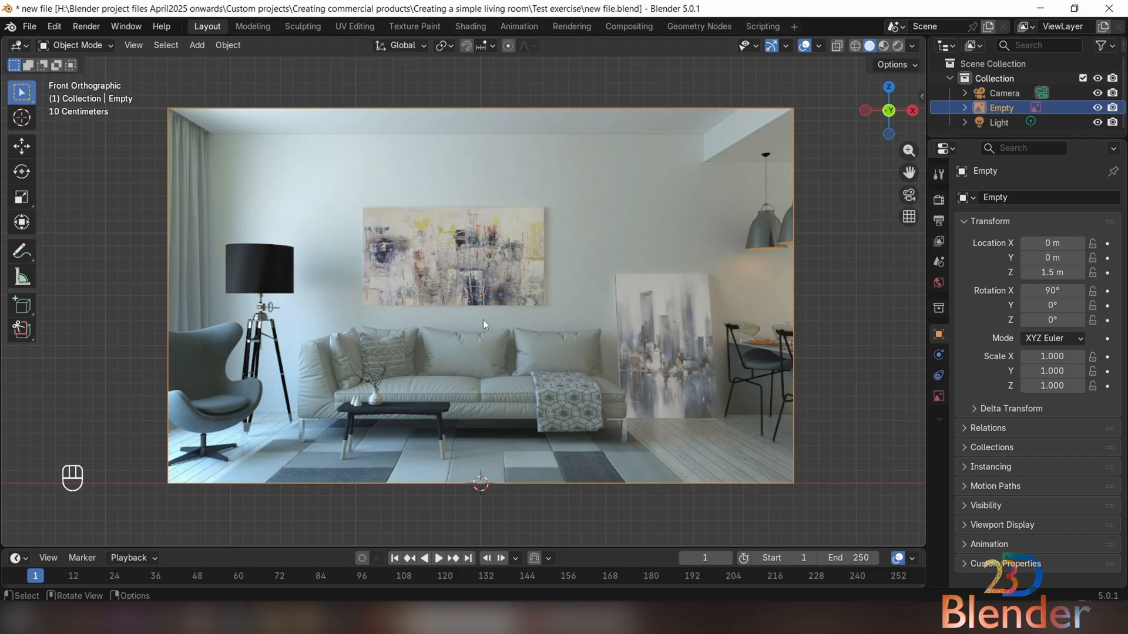
Examine the two paintings in the living-room reference image up close and at full size
{"action": "scroll", "coordinate": [428, 281], "scroll_direction": "up", "scroll_amount": 2}
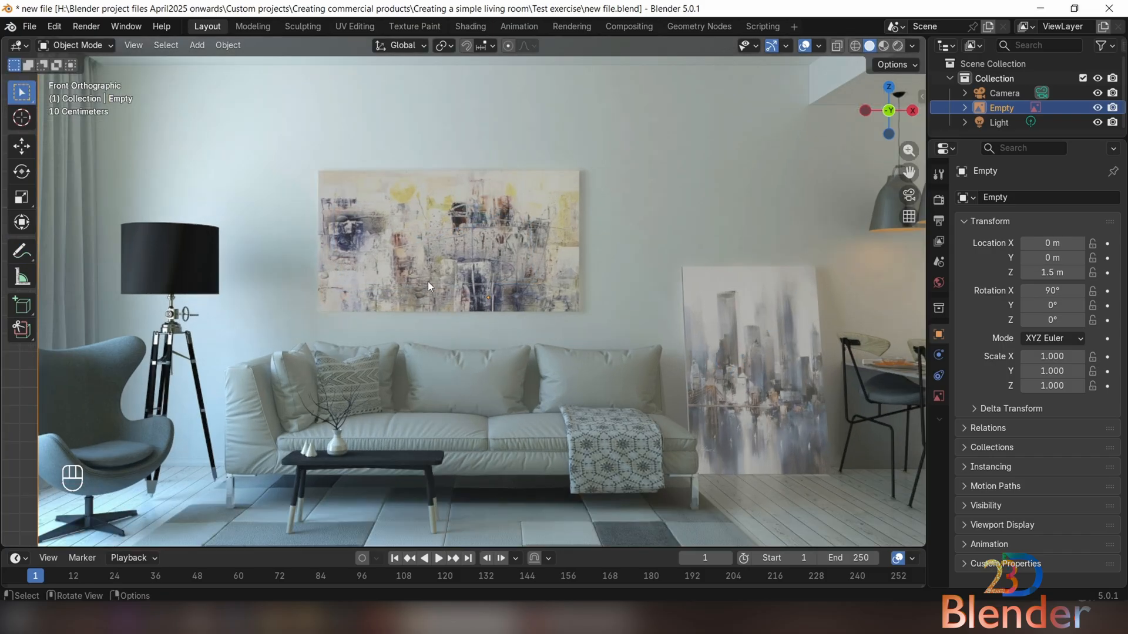
{"action": "scroll", "coordinate": [428, 281], "scroll_direction": "up", "scroll_amount": 1}
{"action": "middle_click_drag", "start_coordinate": [490, 243], "coordinate": [523, 270], "text": "shift"}
{"action": "scroll", "coordinate": [459, 289], "scroll_direction": "down", "scroll_amount": 6}
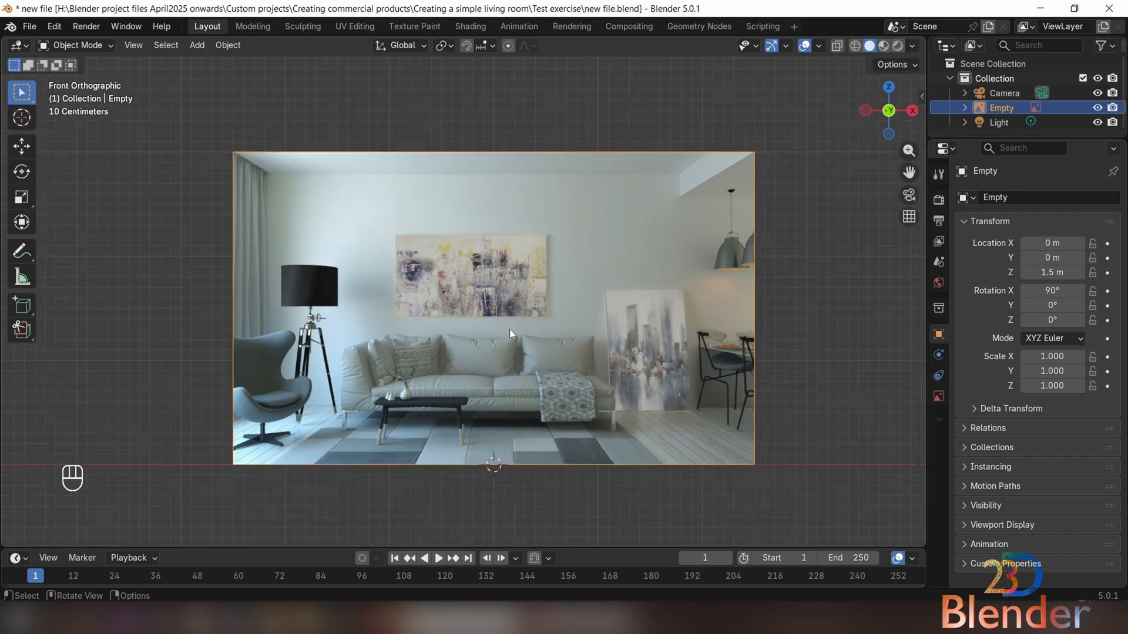
{"action": "scroll", "coordinate": [510, 329], "scroll_direction": "up", "scroll_amount": 3}
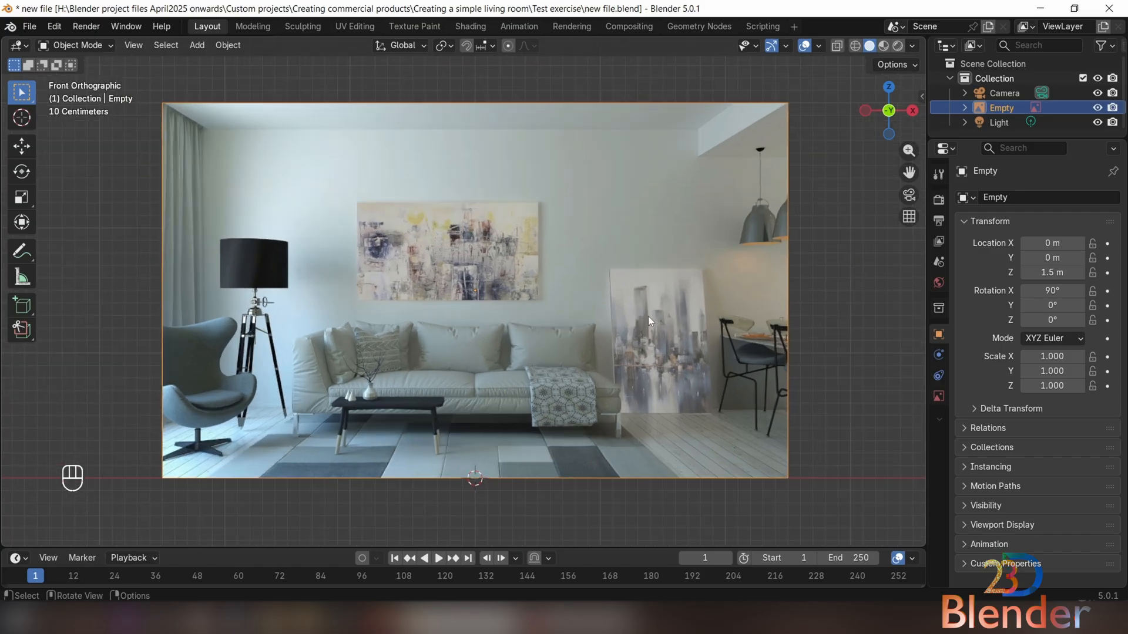
{"action": "scroll", "coordinate": [415, 330], "scroll_direction": "up", "scroll_amount": 2}
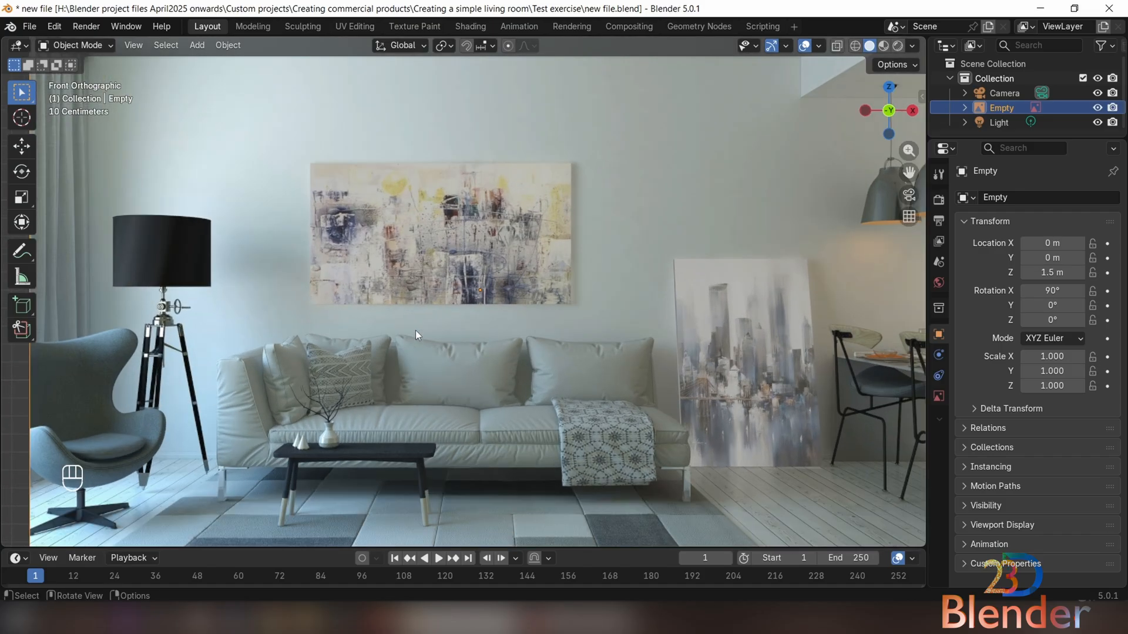
{"action": "scroll", "coordinate": [414, 330], "scroll_direction": "down", "scroll_amount": 2}
Add a mesh plane to the scene
{"action": "key", "text": "shift+a"}
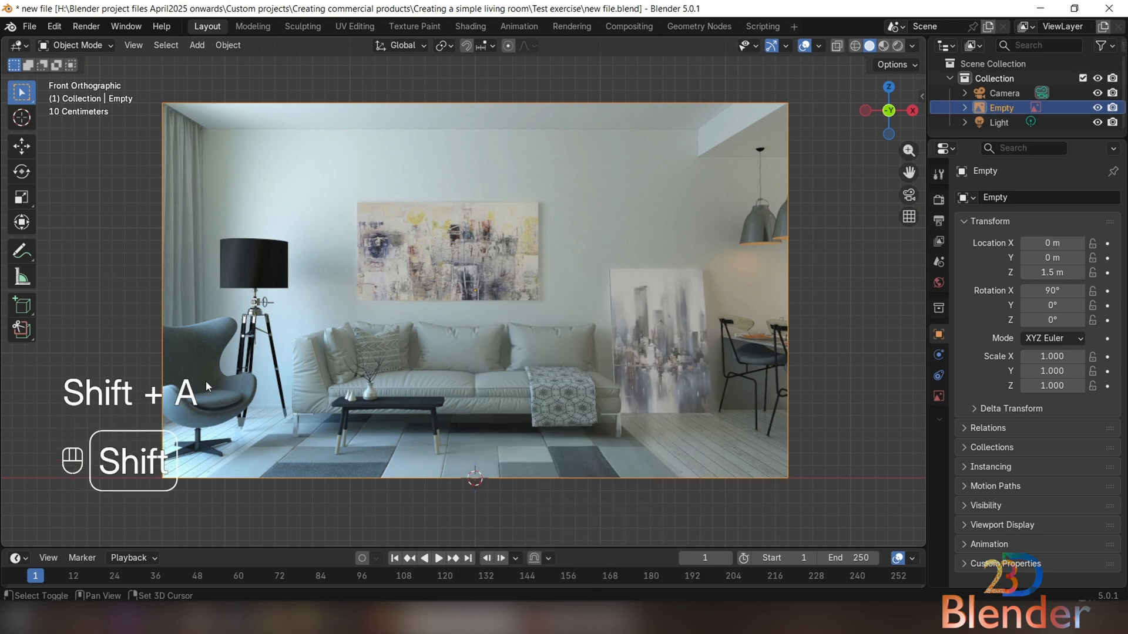
{"action": "key", "text": "shift+a"}
{"action": "mouse_move", "coordinate": [257, 323]}
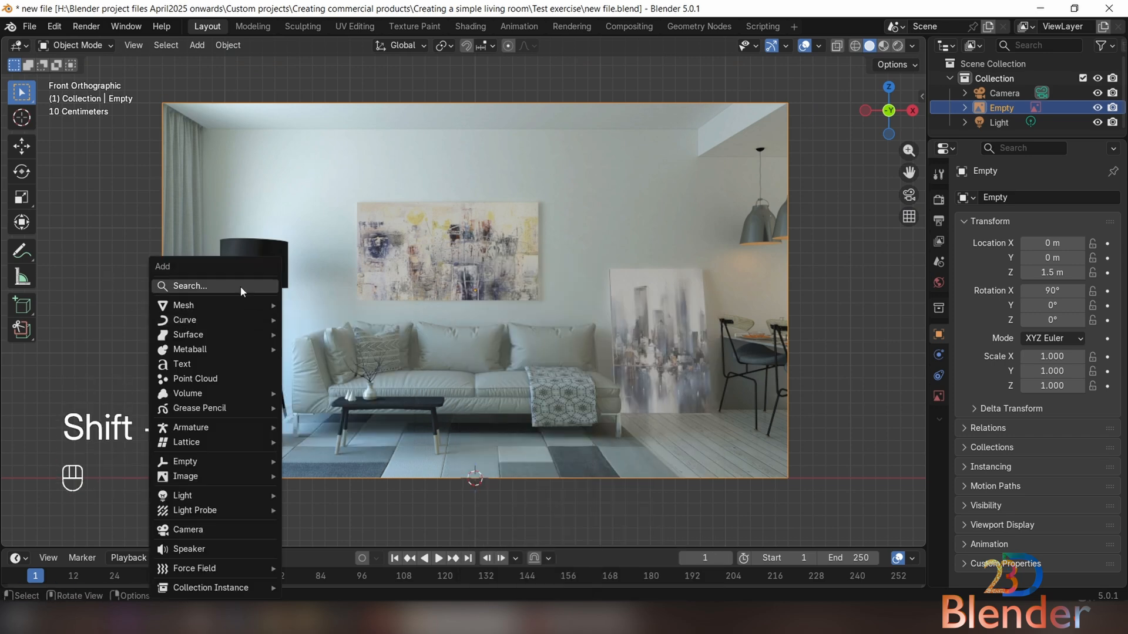
{"action": "mouse_move", "coordinate": [242, 306]}
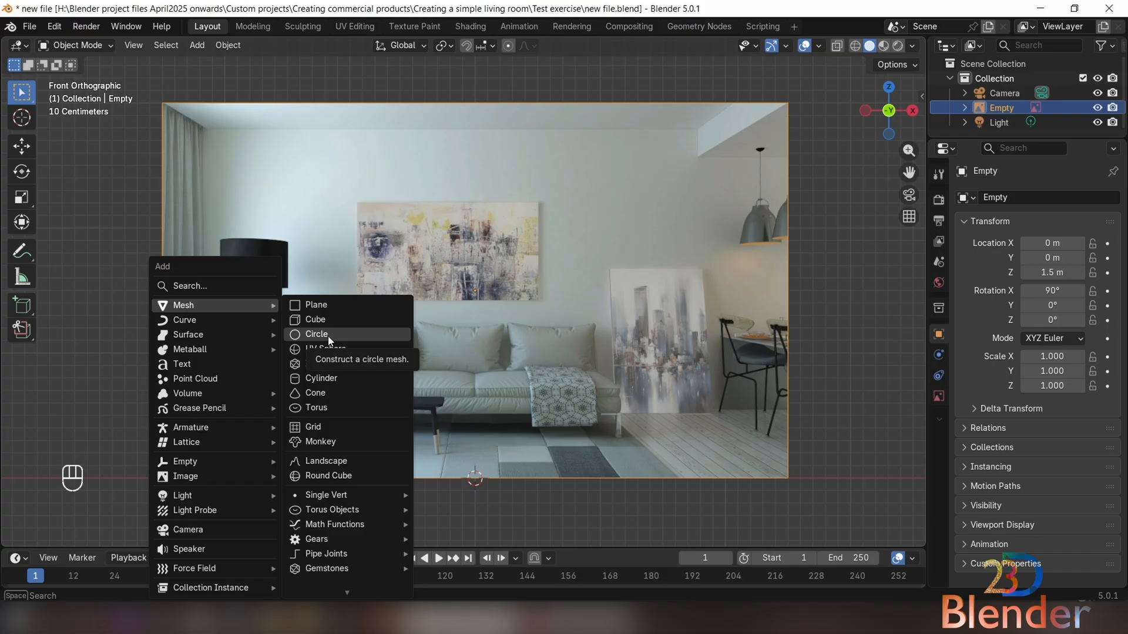
{"action": "left_click", "coordinate": [325, 305]}
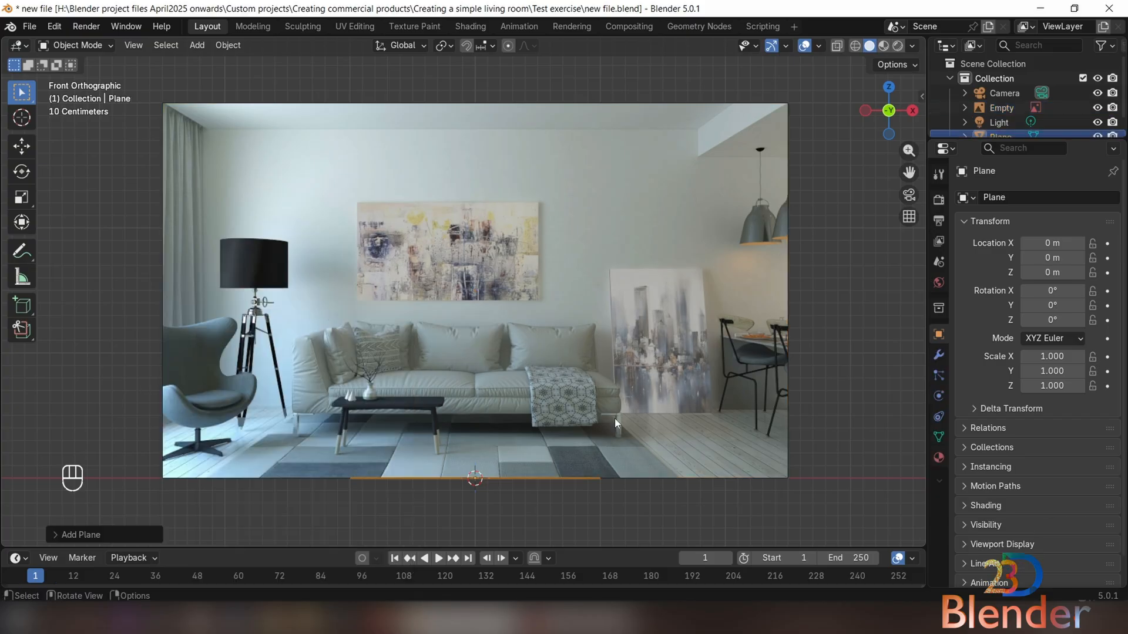
Draw an annotation around the origin of the new plane in perspective view
{"action": "scroll", "coordinate": [480, 484], "scroll_direction": "down", "scroll_amount": 1}
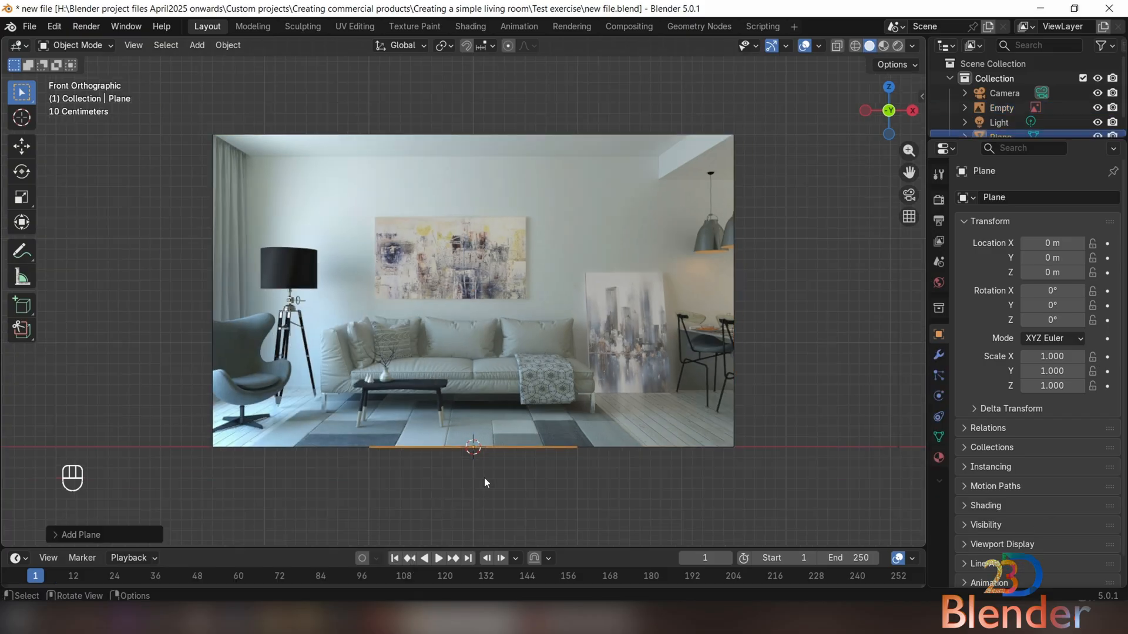
{"action": "middle_click_drag", "start_coordinate": [461, 474], "coordinate": [513, 460]}
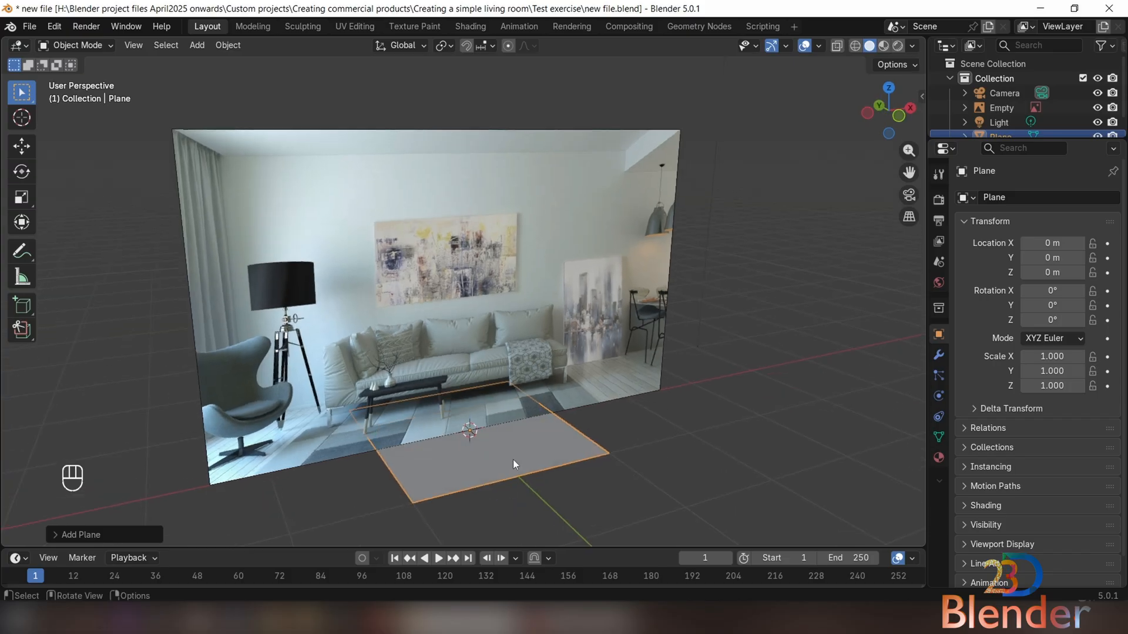
{"action": "left_click", "coordinate": [22, 252]}
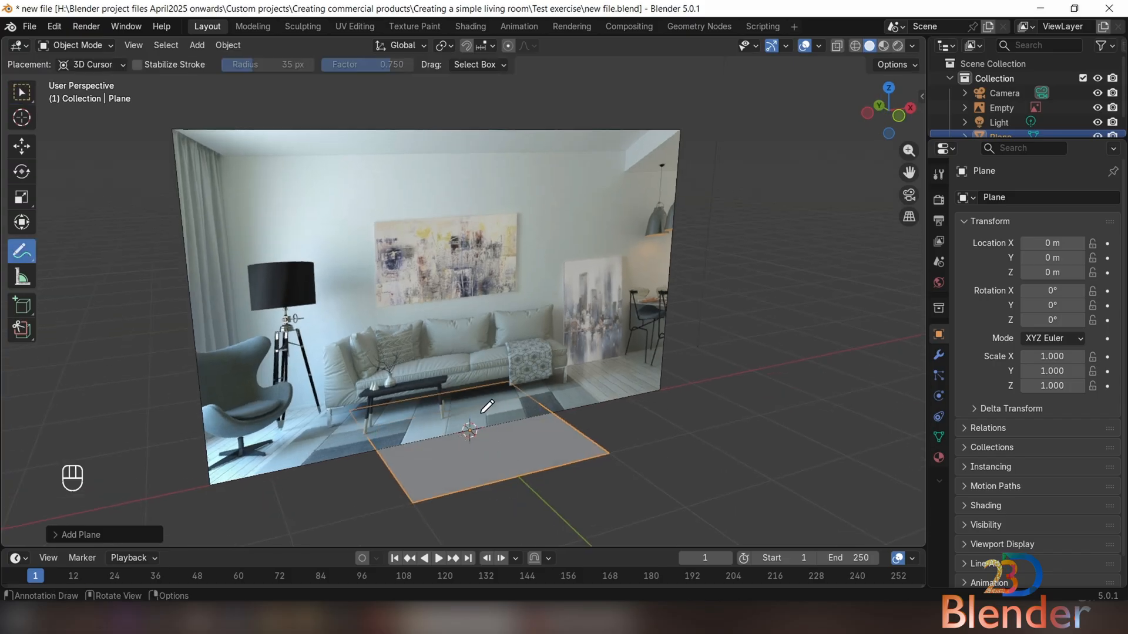
{"action": "left_click_drag", "start_coordinate": [464, 437], "coordinate": [461, 420]}
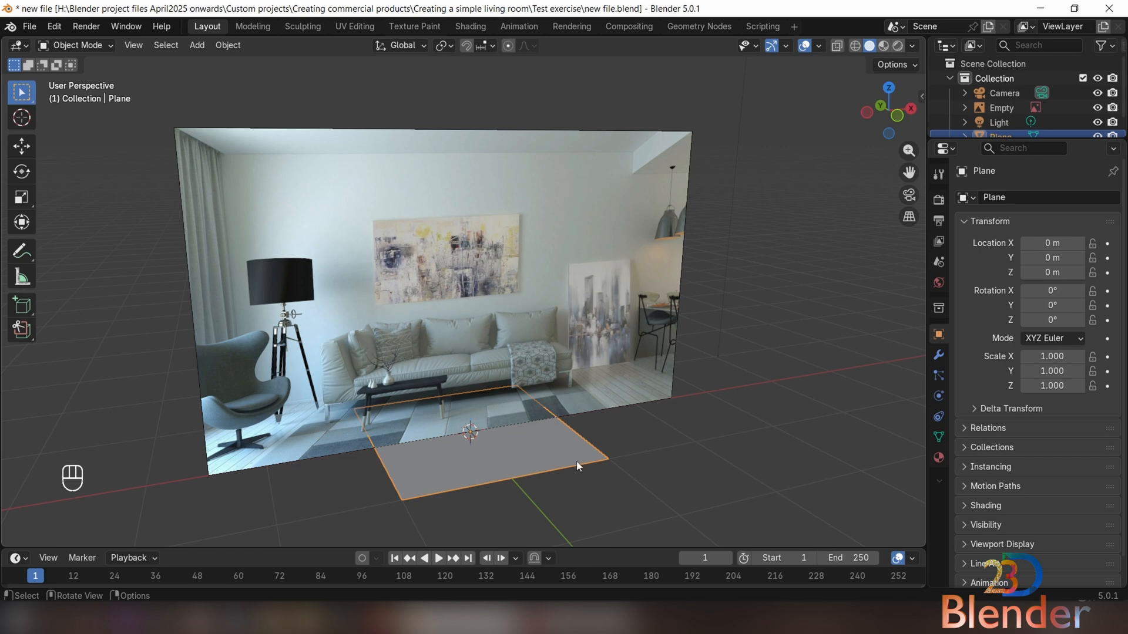
Isolate the plane in Local View and examine it from several angles
{"action": "key", "text": "KP_Divide"}
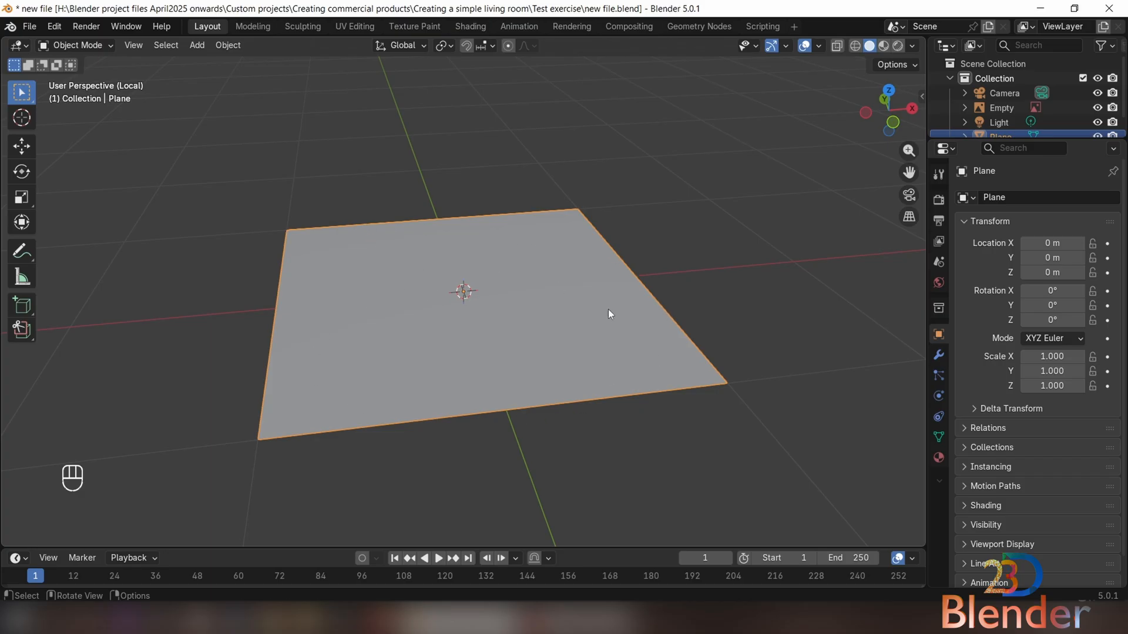
{"action": "key", "text": "KP_Divide"}
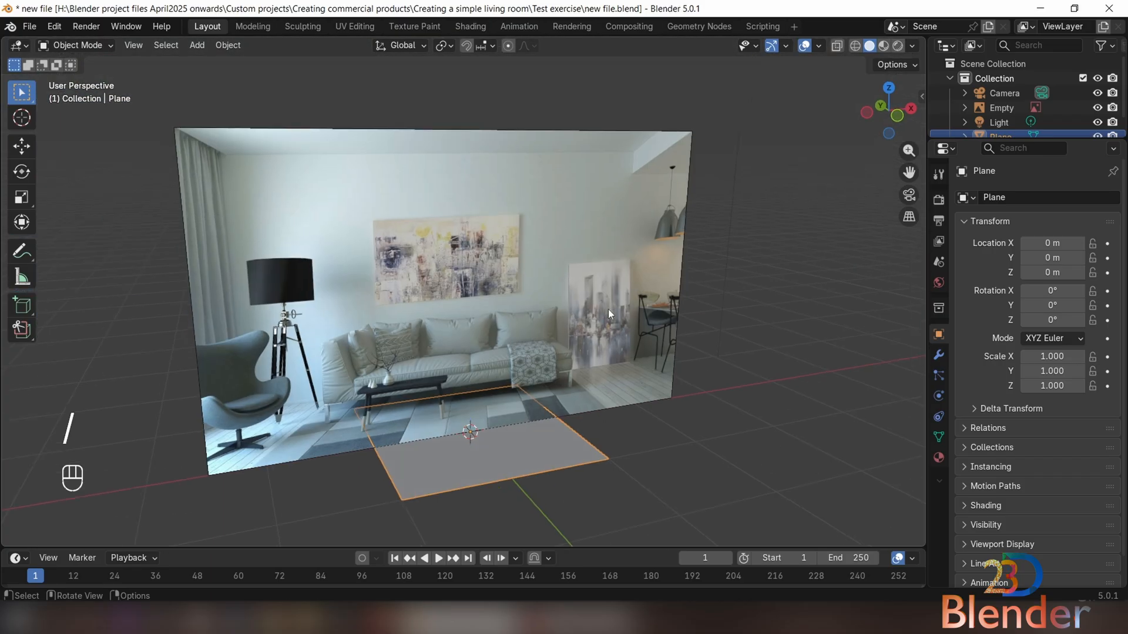
{"action": "key", "text": "KP_Divide"}
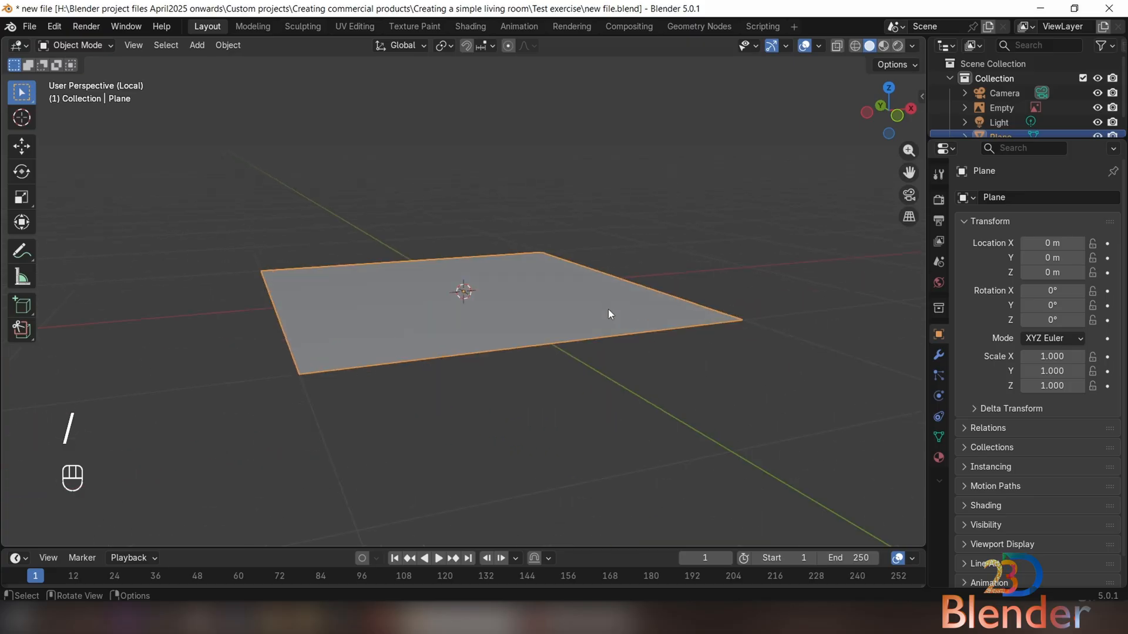
{"action": "key", "text": "KP_Divide"}
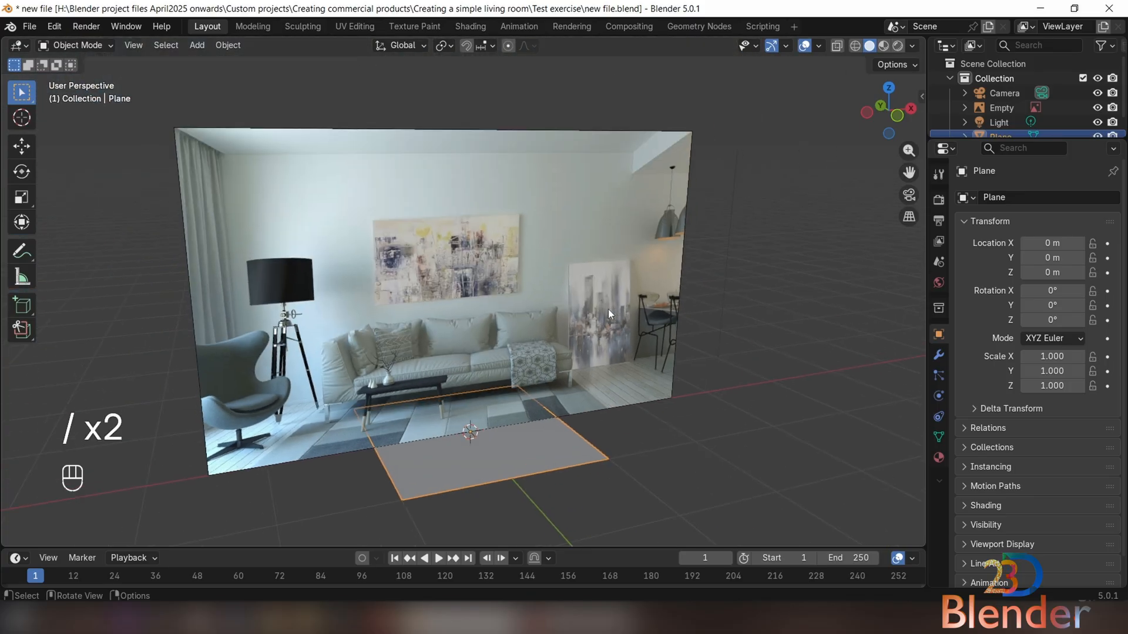
{"action": "key", "text": "KP_Divide"}
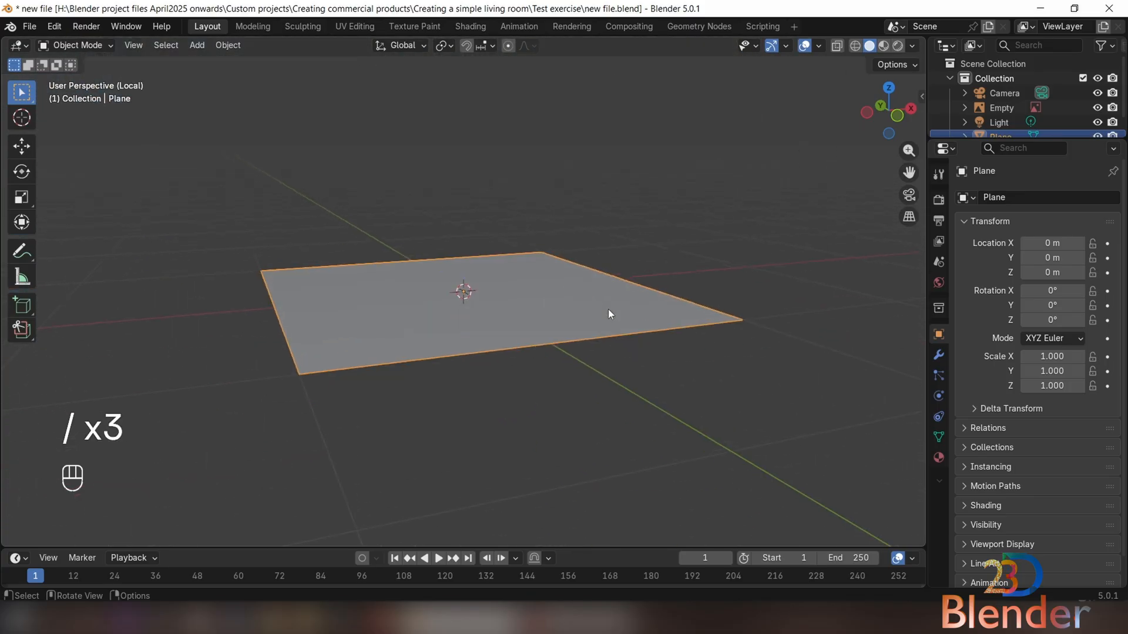
{"action": "middle_click_drag", "start_coordinate": [396, 375], "coordinate": [477, 415]}
{"action": "scroll", "coordinate": [506, 399], "scroll_direction": "down", "scroll_amount": 2}
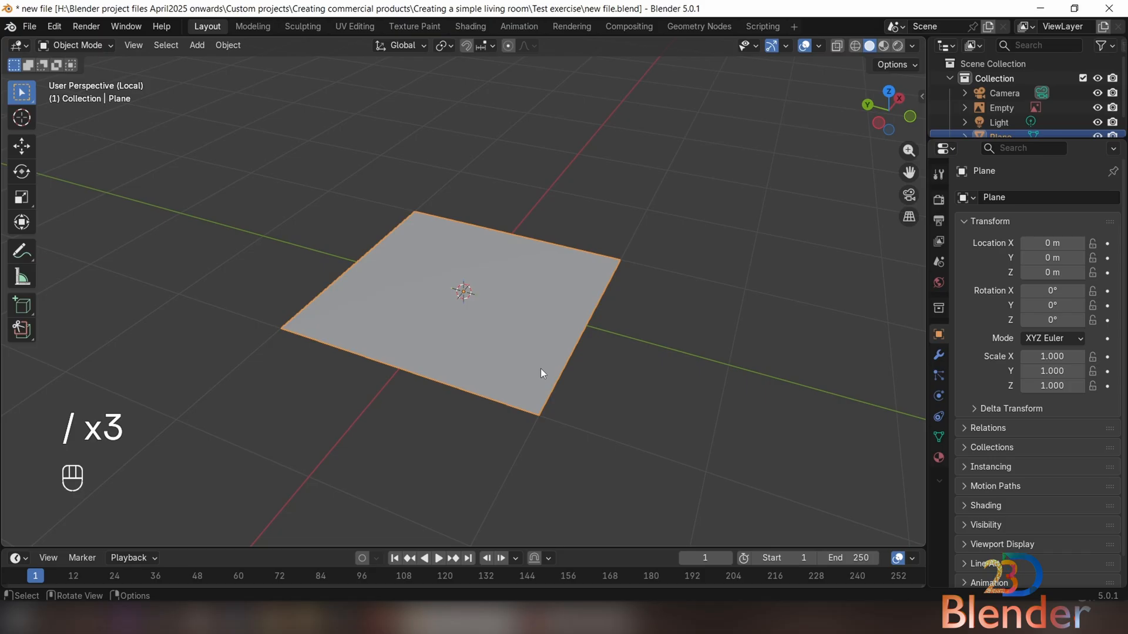
{"action": "scroll", "coordinate": [540, 370], "scroll_direction": "up", "scroll_amount": 2}
{"action": "middle_click_drag", "start_coordinate": [540, 370], "coordinate": [345, 456]}
Switch the plane to Edit Mode and back to Object Mode, and leave Local View
{"action": "key", "text": "Tab"}
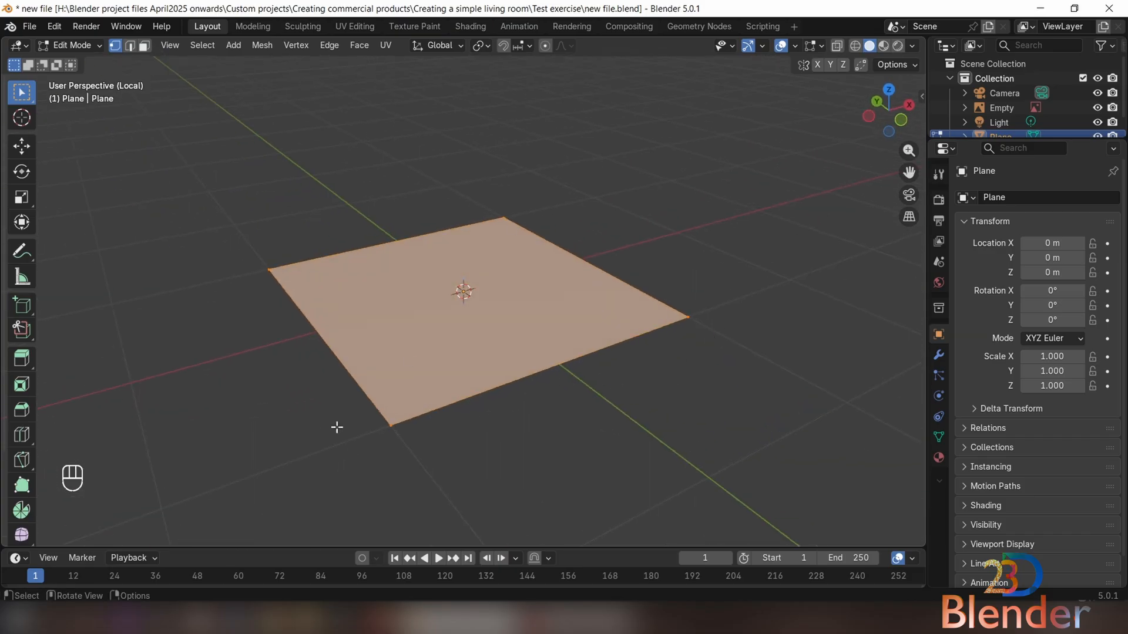
{"action": "middle_click_drag", "start_coordinate": [464, 356], "coordinate": [438, 331]}
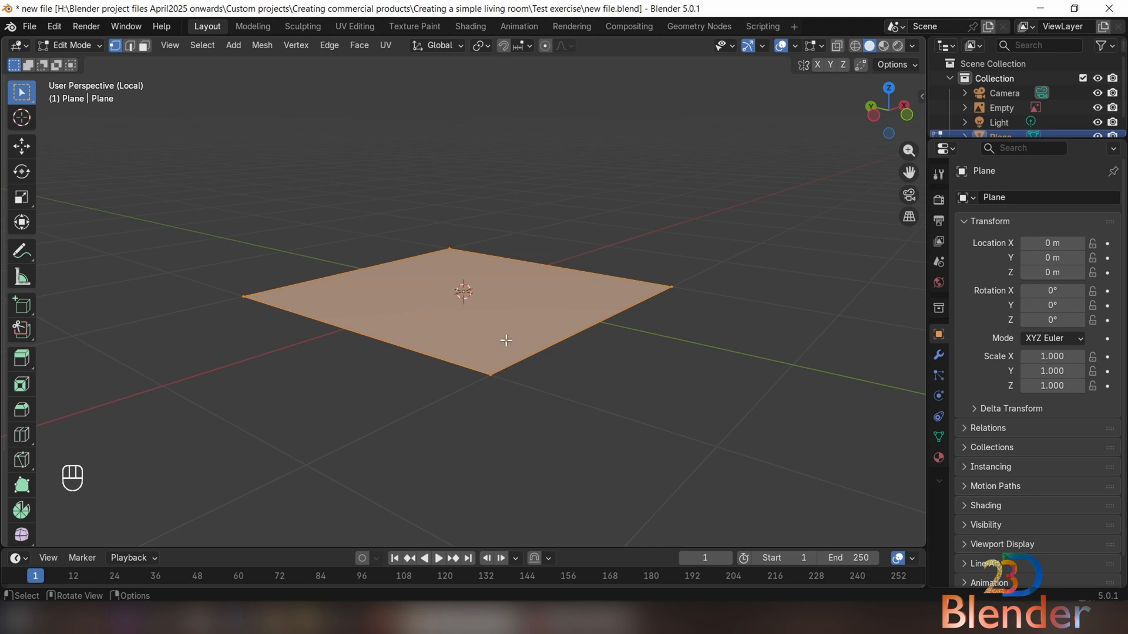
{"action": "key", "text": "Tab"}
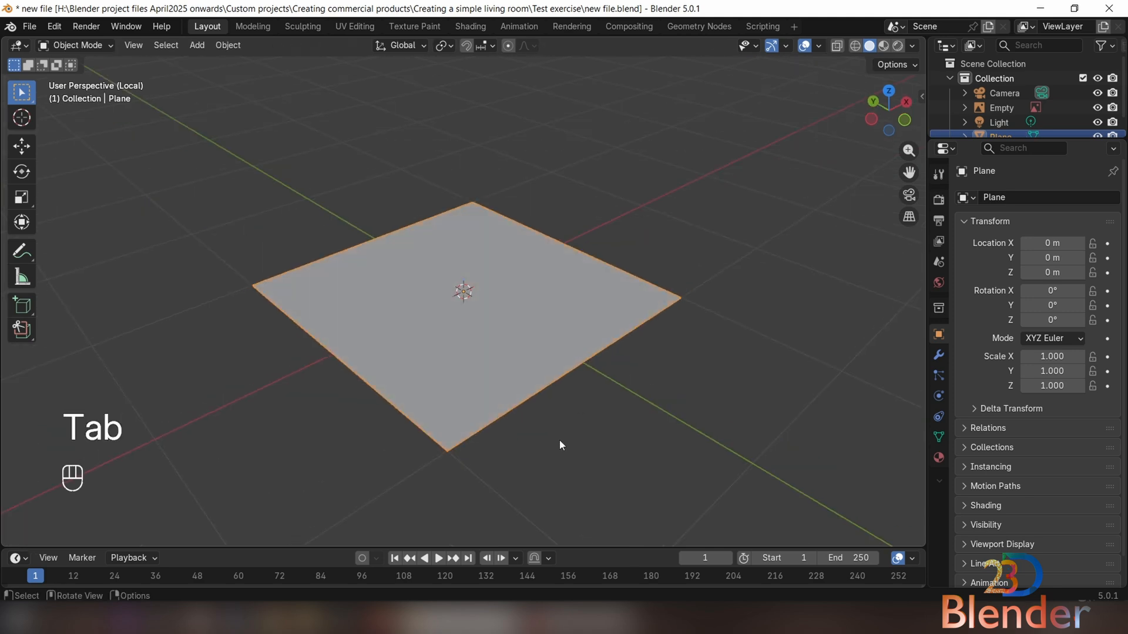
{"action": "middle_click_drag", "start_coordinate": [559, 440], "coordinate": [510, 438]}
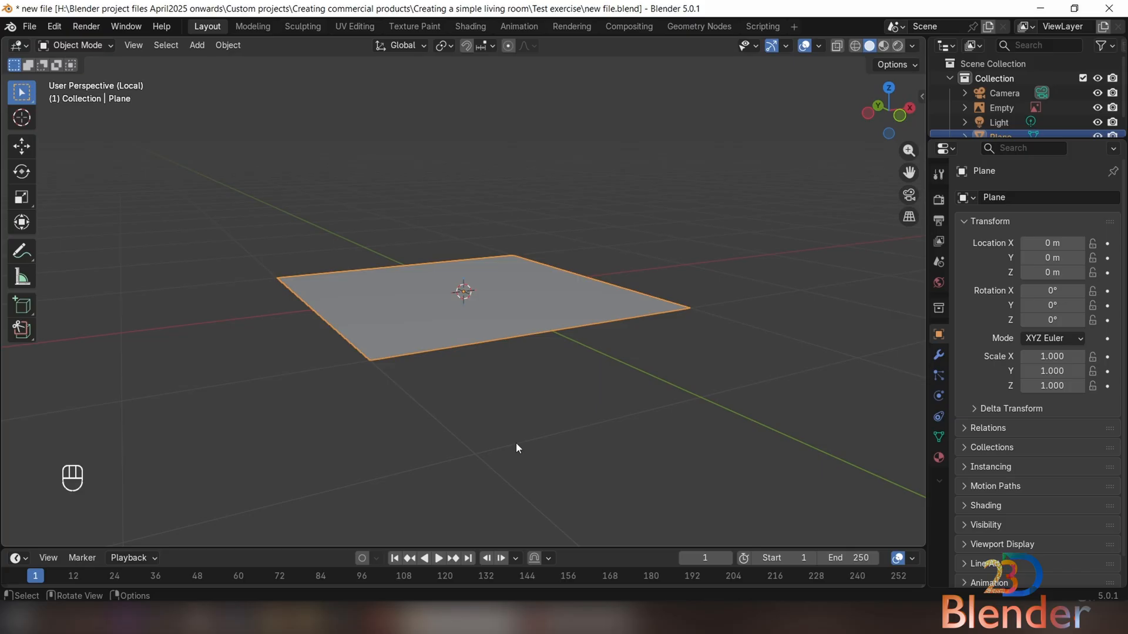
{"action": "key", "text": "slash"}
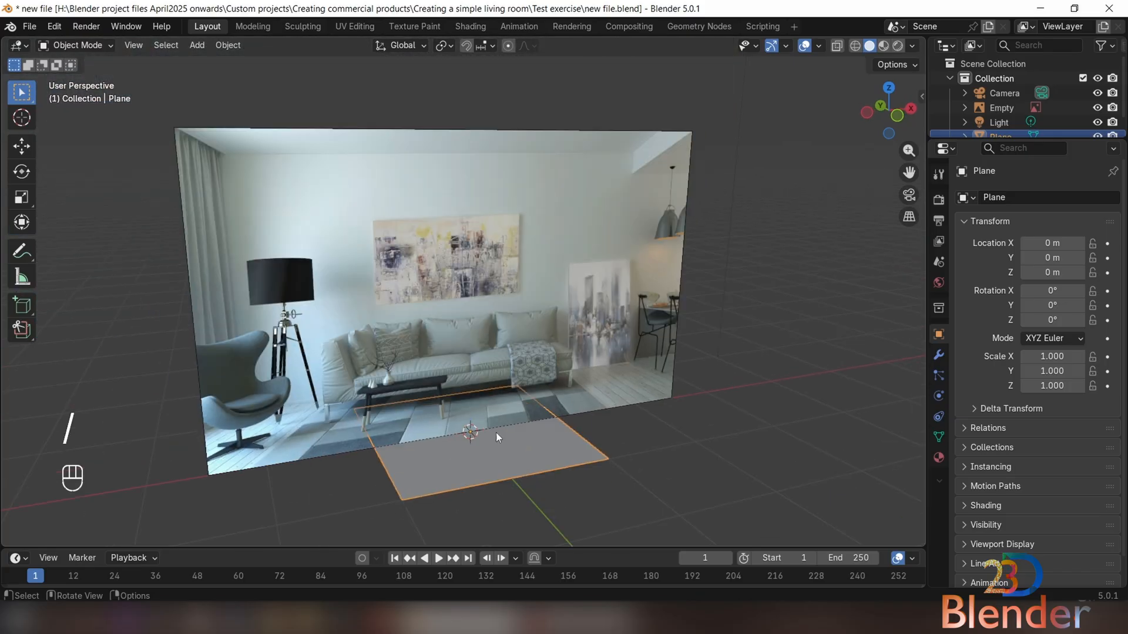
Rotate the plane 90° about the X axis in front orthographic view so it stands upright
{"action": "middle_click_drag", "start_coordinate": [446, 457], "coordinate": [510, 414]}
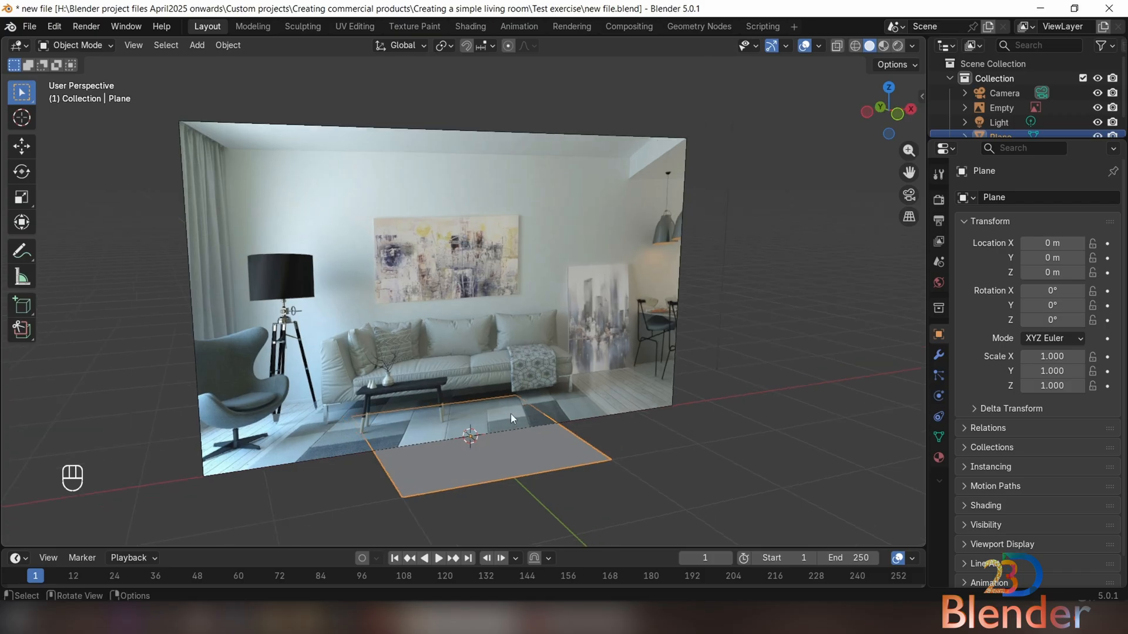
{"action": "key", "text": "KP_1"}
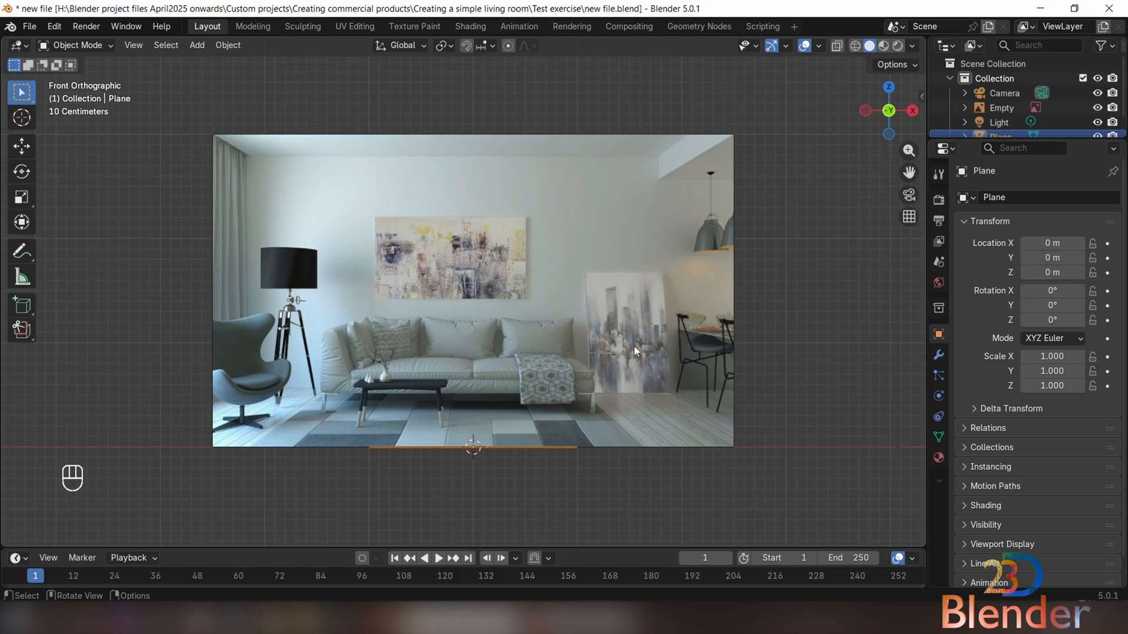
{"action": "key", "text": "r"}
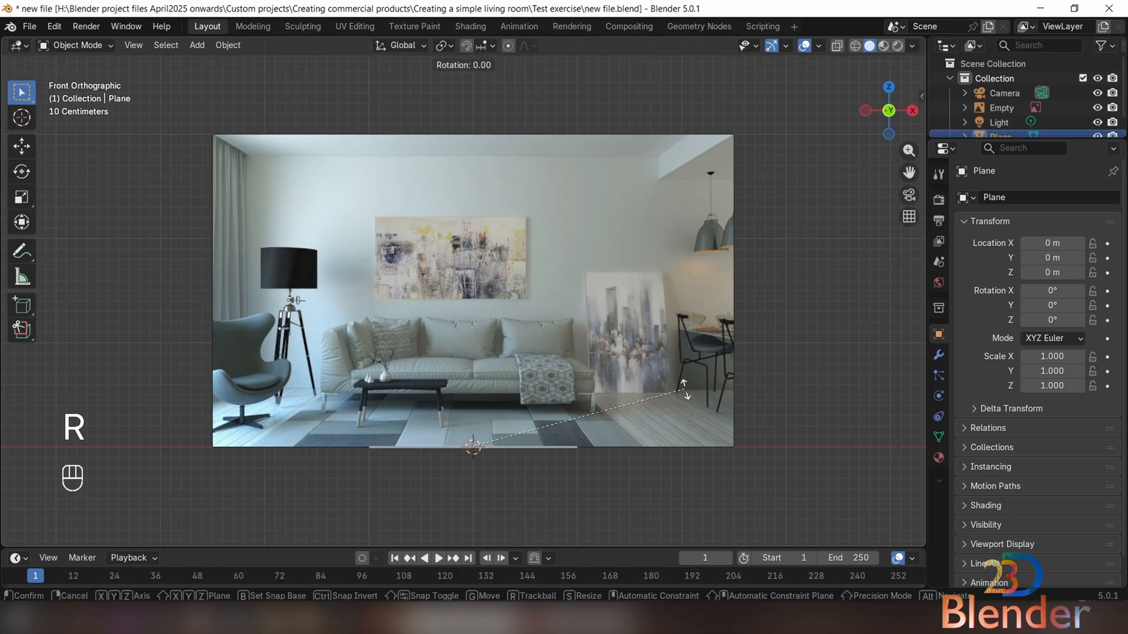
{"action": "key", "text": "x"}
{"action": "key", "text": "KP_9"}
{"action": "key", "text": "KP_0"}
{"action": "key", "text": "KP_Enter"}
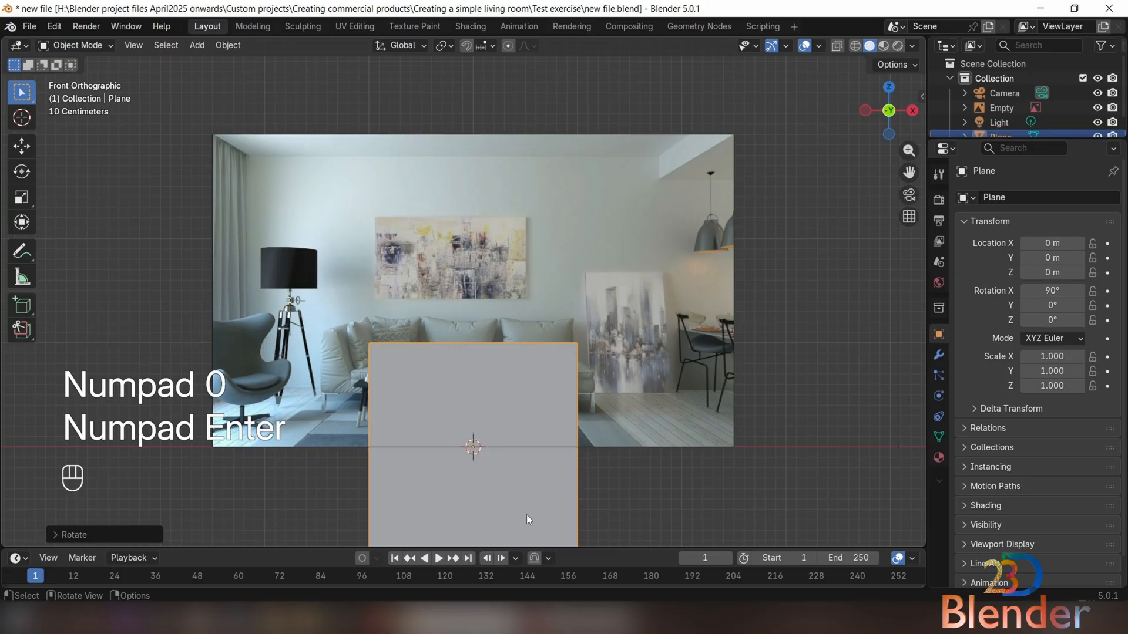
Move the upright plane up along Z by about 1.8 m, over the wall painting
{"action": "key", "text": "g"}
{"action": "key", "text": "z"}
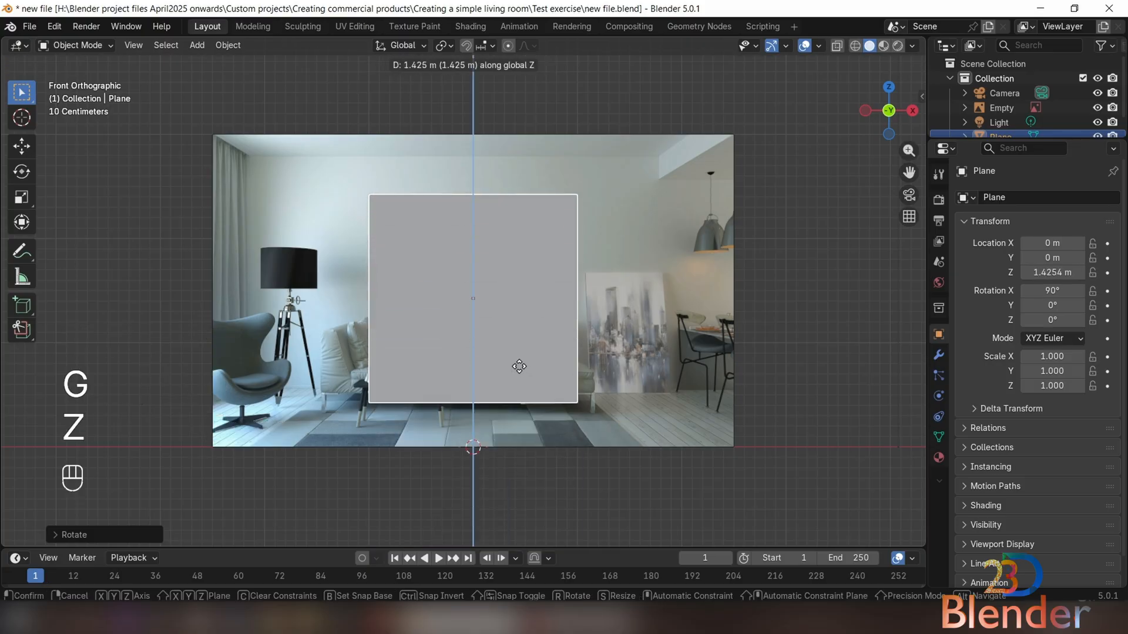
{"action": "left_click", "coordinate": [504, 329]}
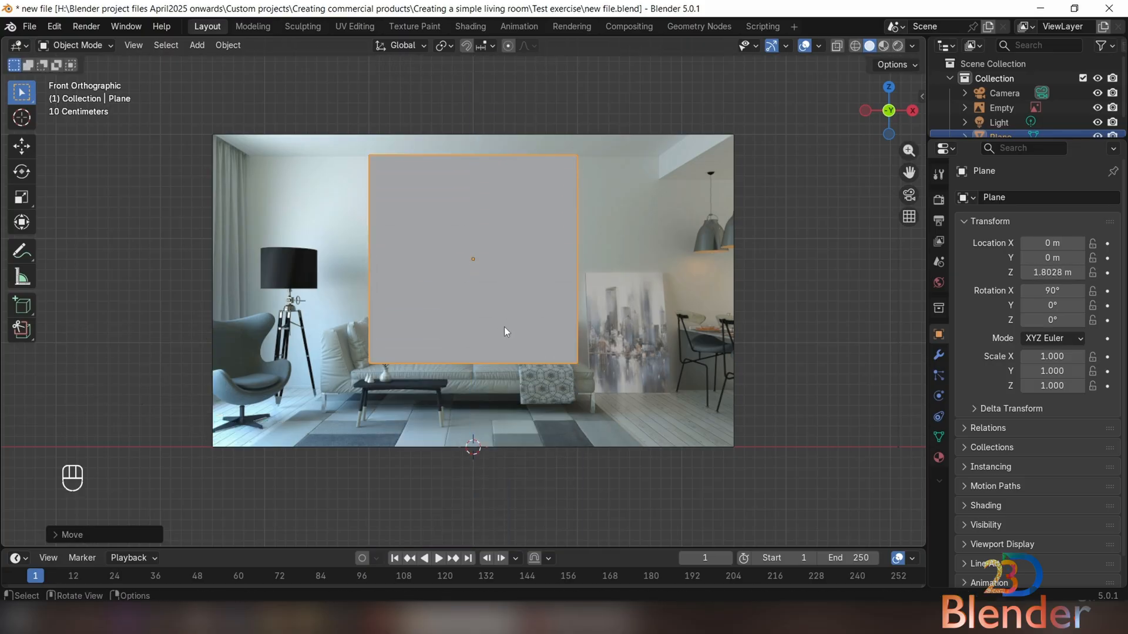
Move the living-room reference image back along Y by about 2.52 m, behind the plane
{"action": "middle_click_drag", "start_coordinate": [401, 400], "coordinate": [483, 340]}
{"action": "left_click", "coordinate": [472, 297]}
{"action": "left_click", "coordinate": [371, 330]}
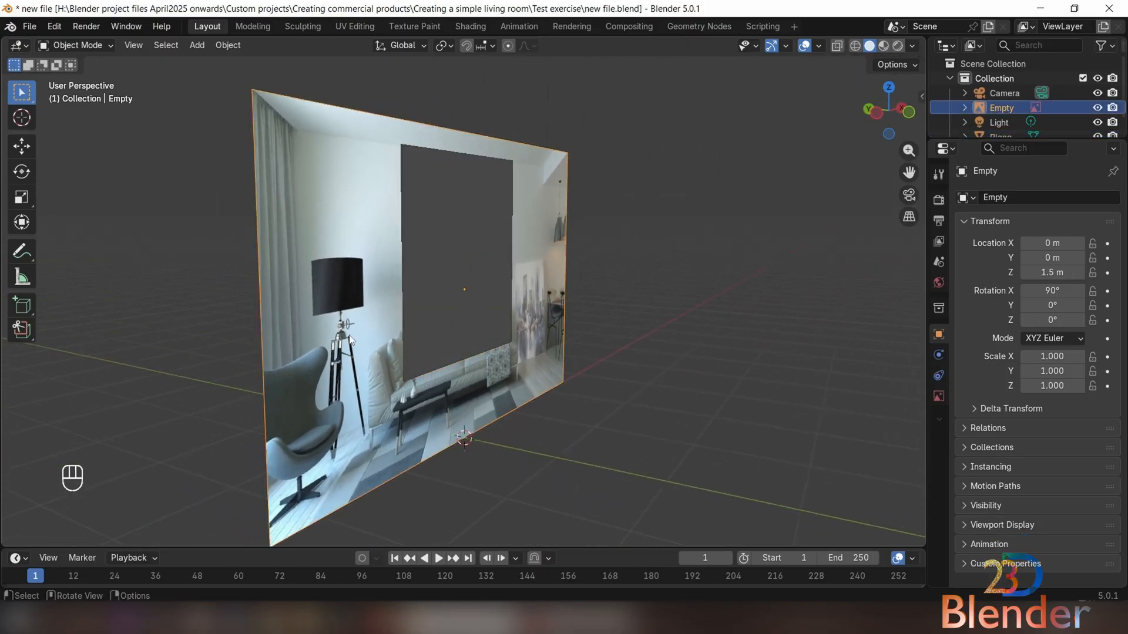
{"action": "left_click", "coordinate": [481, 336]}
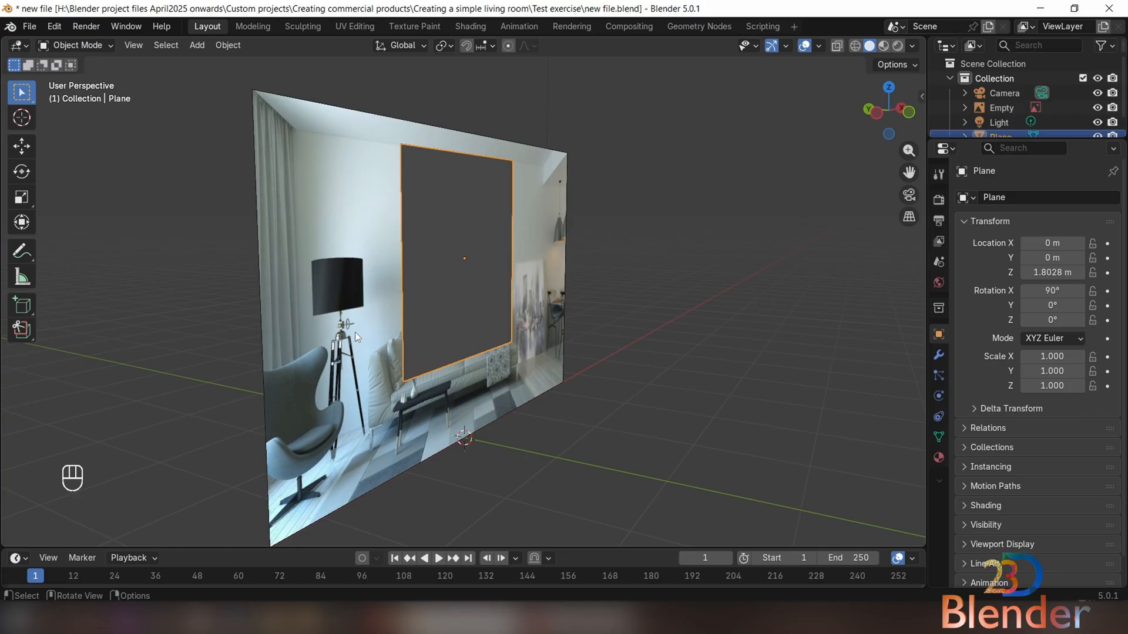
{"action": "left_click", "coordinate": [355, 333]}
{"action": "middle_click_drag", "start_coordinate": [447, 327], "coordinate": [602, 415]}
{"action": "key", "text": "g"}
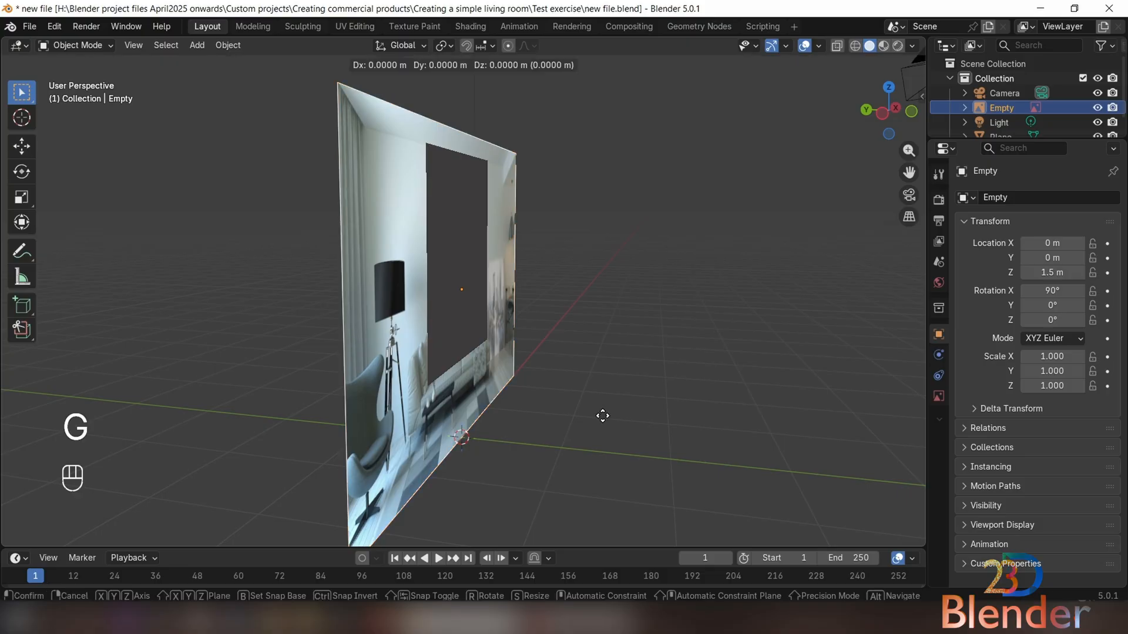
{"action": "key", "text": "y"}
{"action": "left_click", "coordinate": [462, 445]}
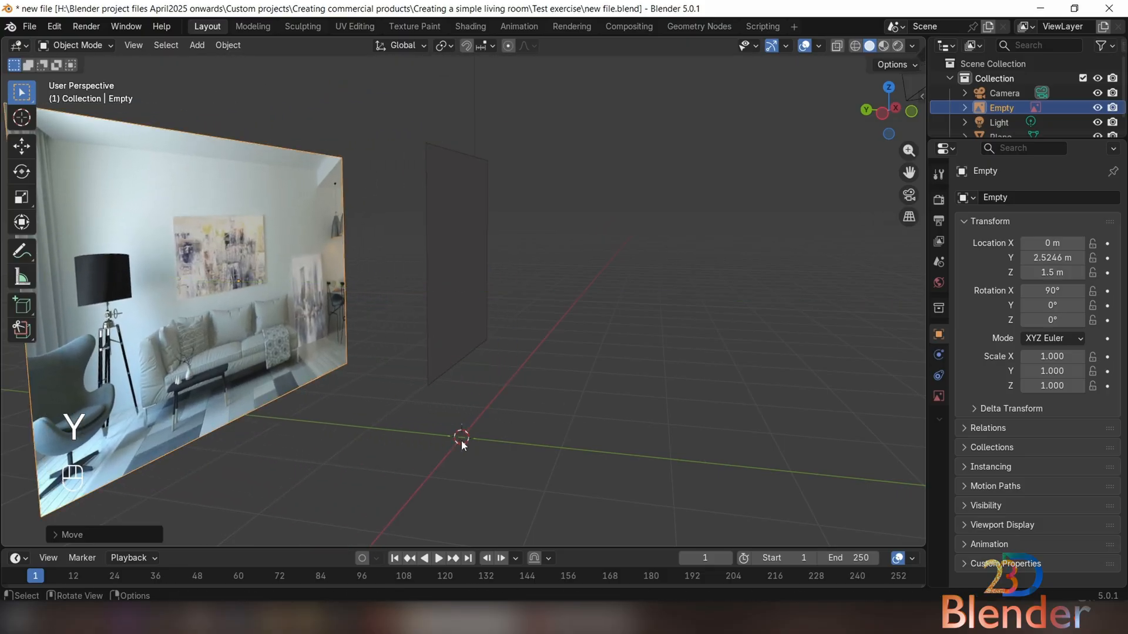
Select the plane in front orthographic view and turn on X-ray display
{"action": "key", "text": "KP_1"}
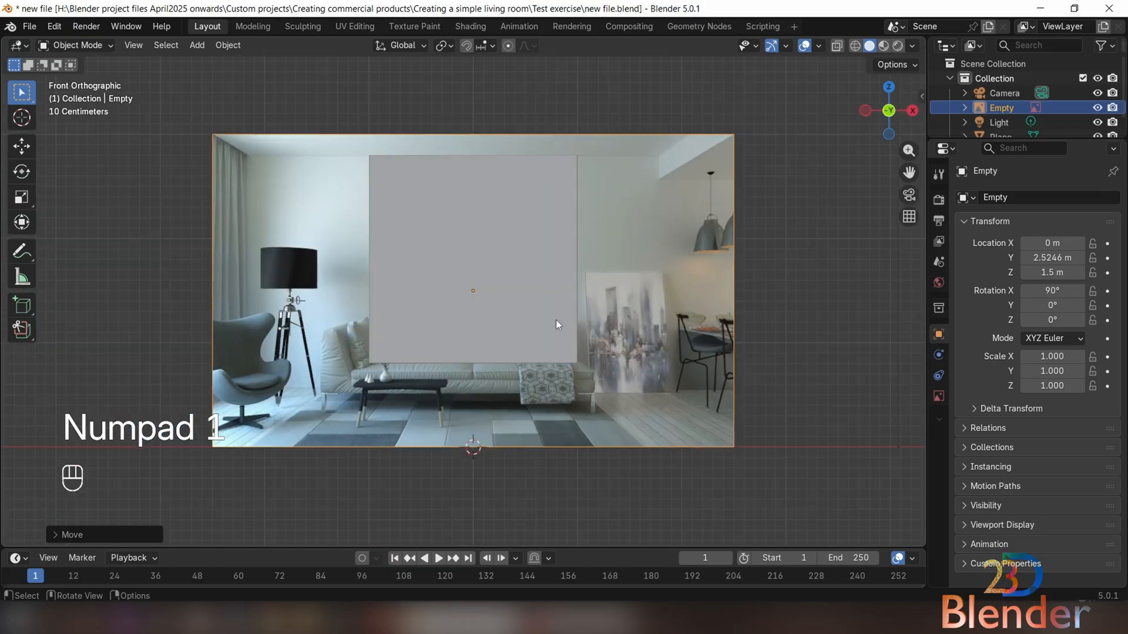
{"action": "left_click", "coordinate": [528, 315]}
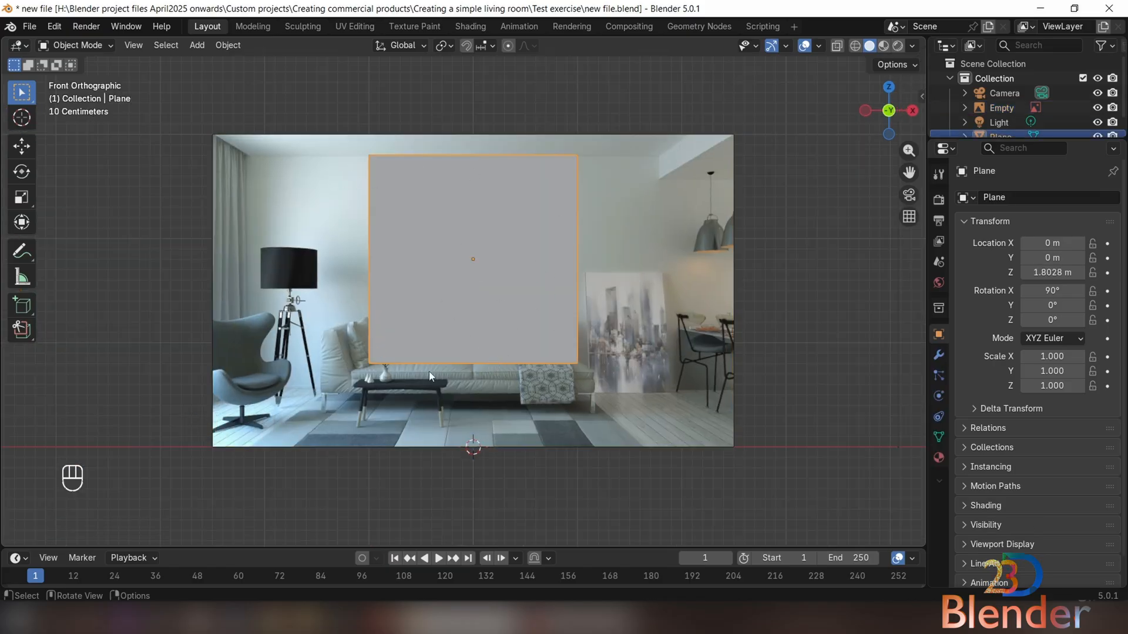
{"action": "middle_click_drag", "start_coordinate": [602, 284], "coordinate": [463, 409]}
{"action": "key", "text": "KP_1"}
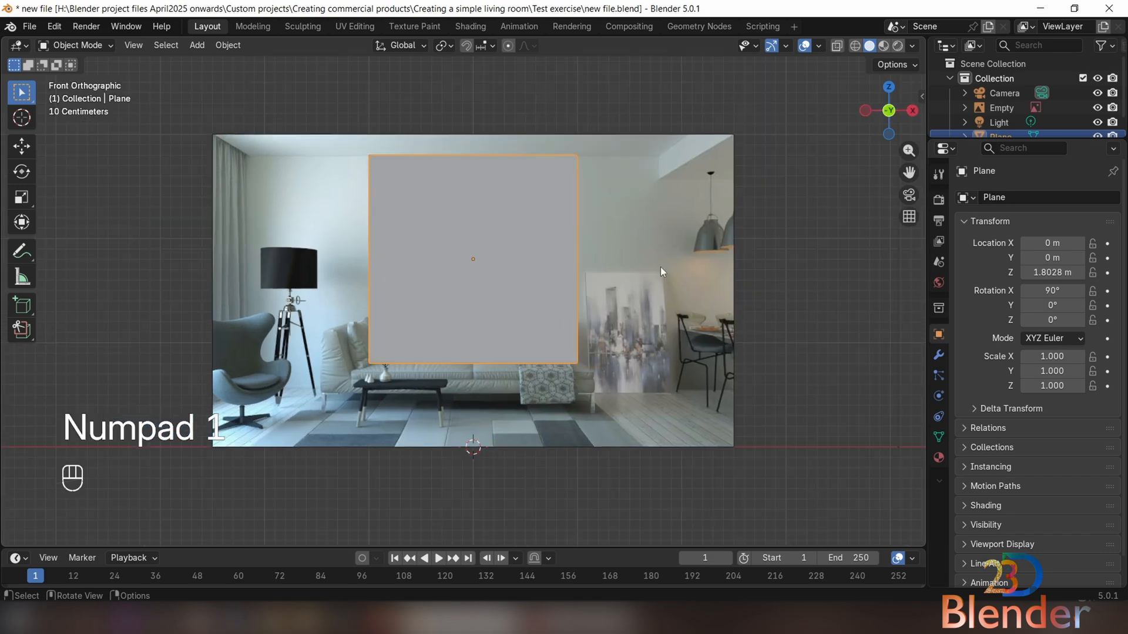
{"action": "left_click", "coordinate": [840, 50]}
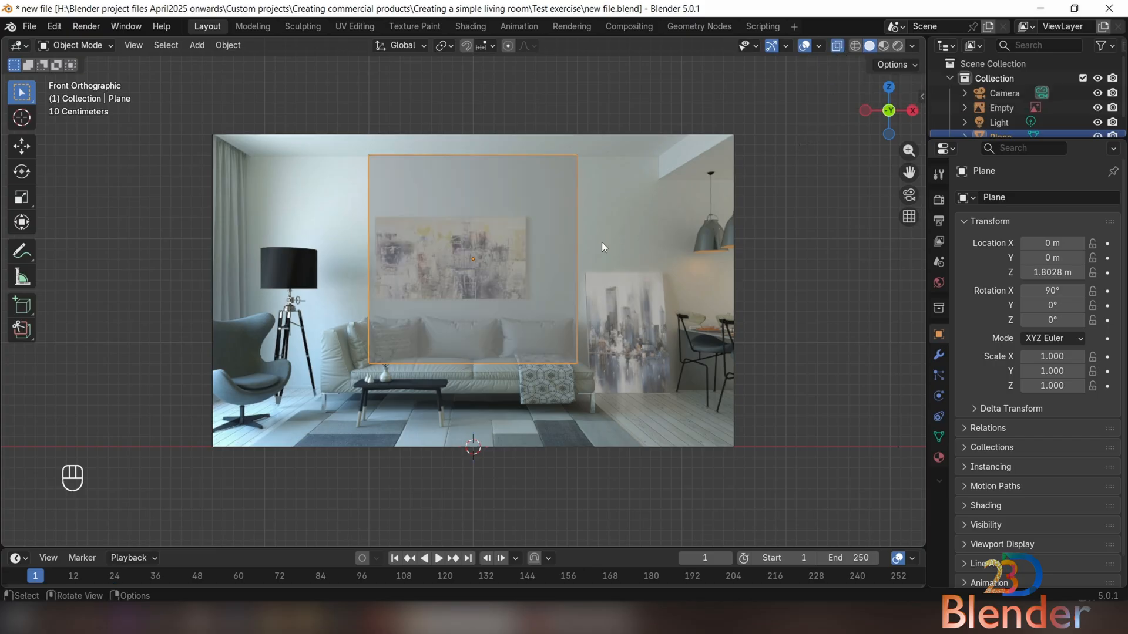
Move the plane about 0.26 m along negative X to centre it over the wall painting
{"action": "scroll", "coordinate": [545, 285], "scroll_direction": "up", "scroll_amount": 4}
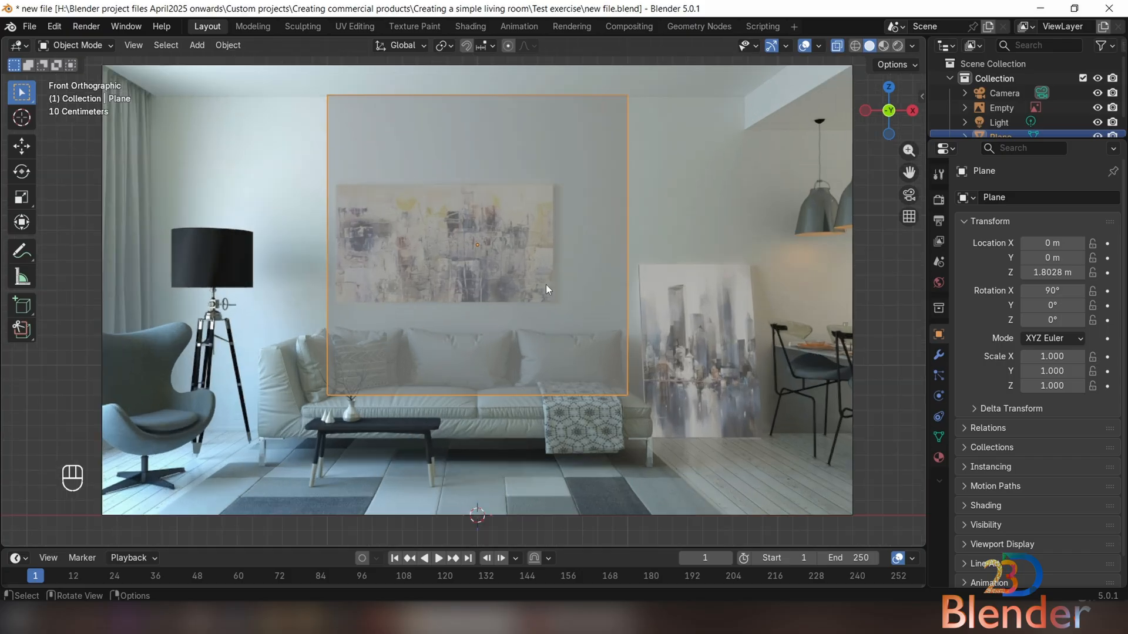
{"action": "middle_click_drag", "start_coordinate": [544, 275], "coordinate": [572, 349], "text": "shift"}
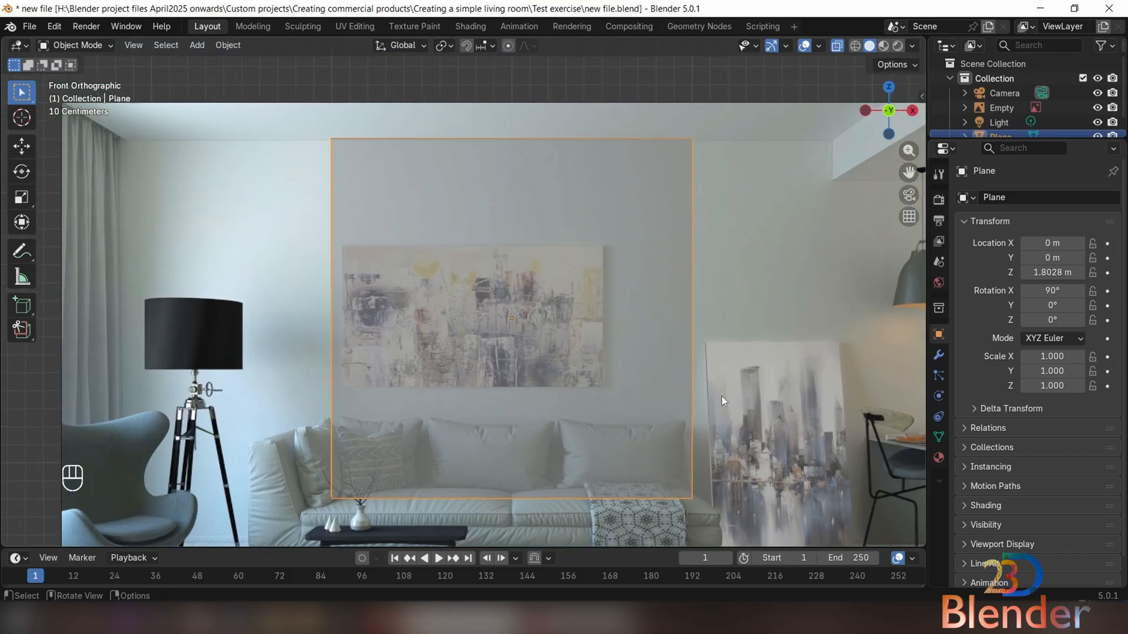
{"action": "key", "text": "g"}
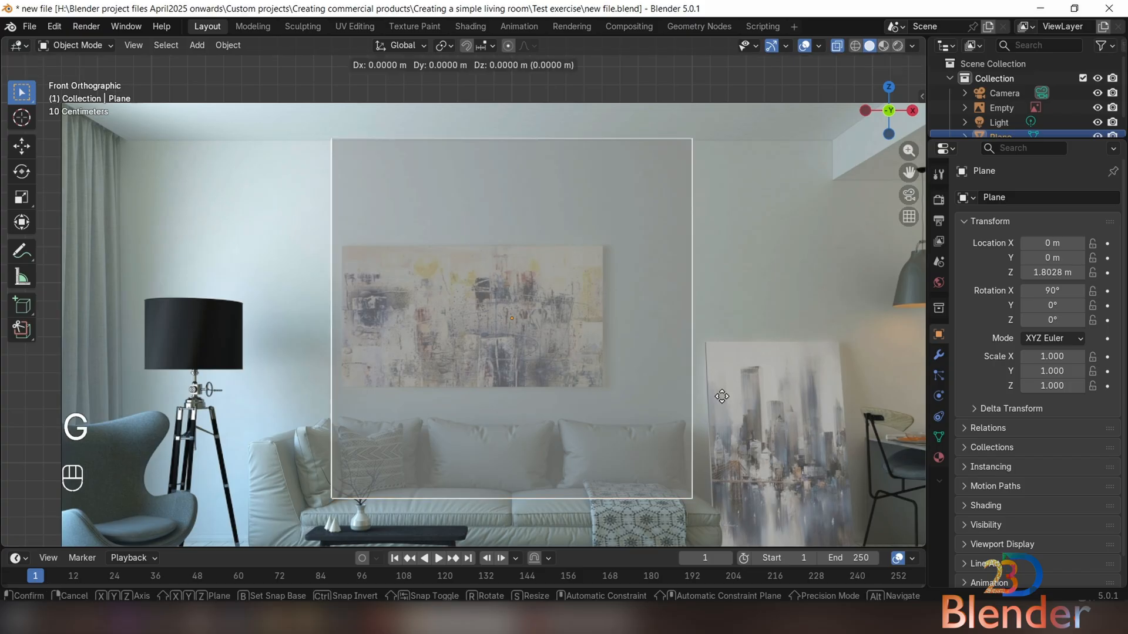
{"action": "key", "text": "x"}
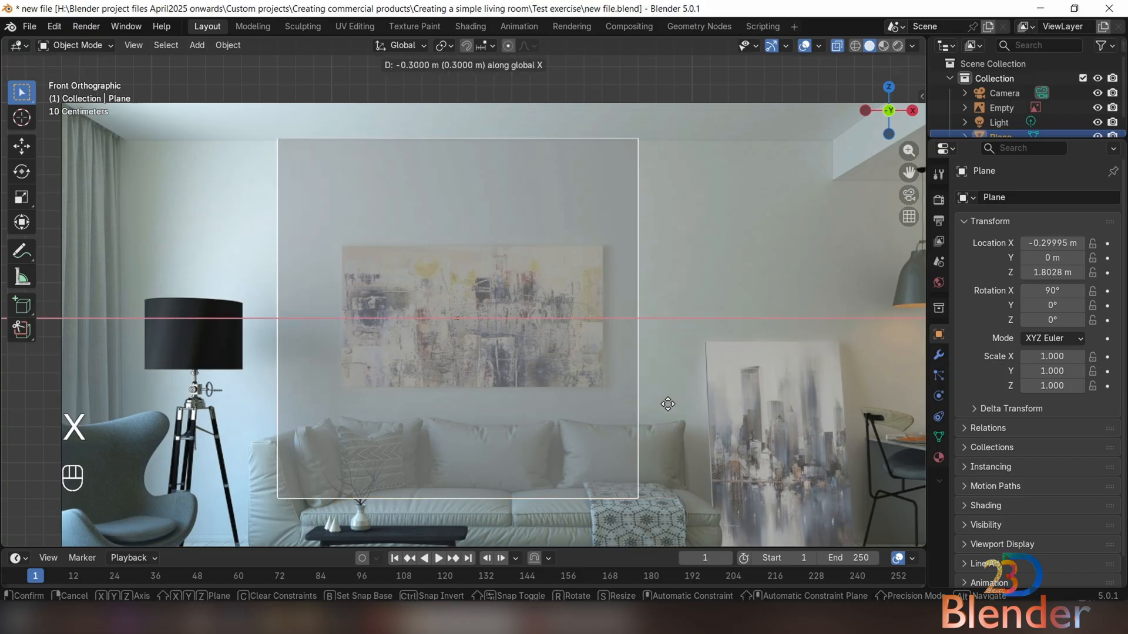
{"action": "left_click", "coordinate": [675, 411]}
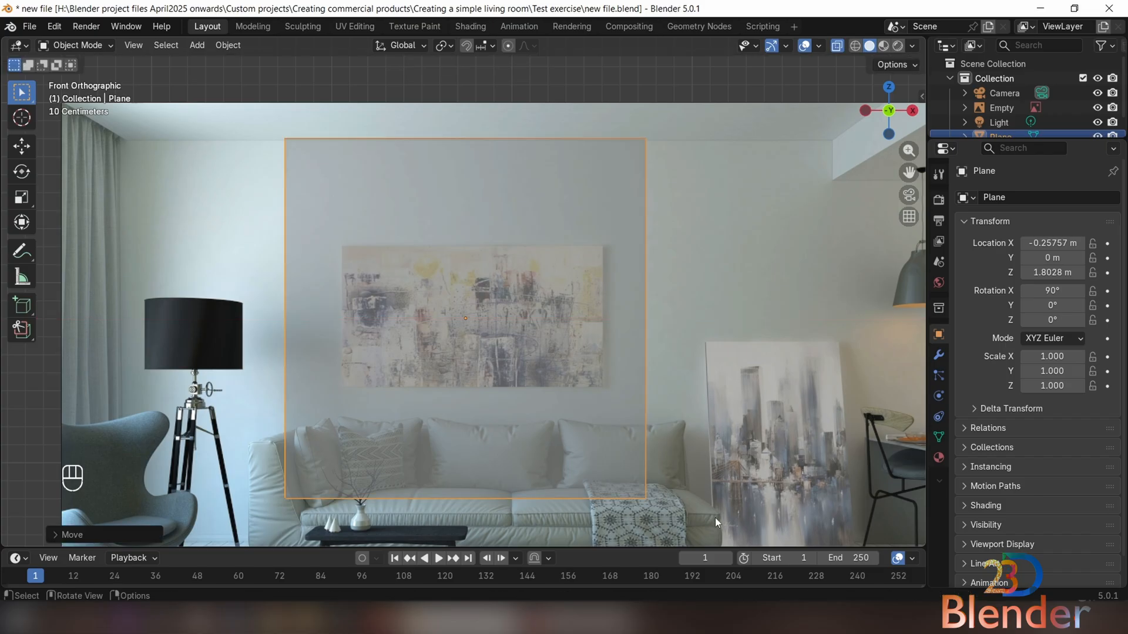
Scale the plane uniformly to about 0.748 and shift it about 0.04 m along positive X over the painting
{"action": "key", "text": "s"}
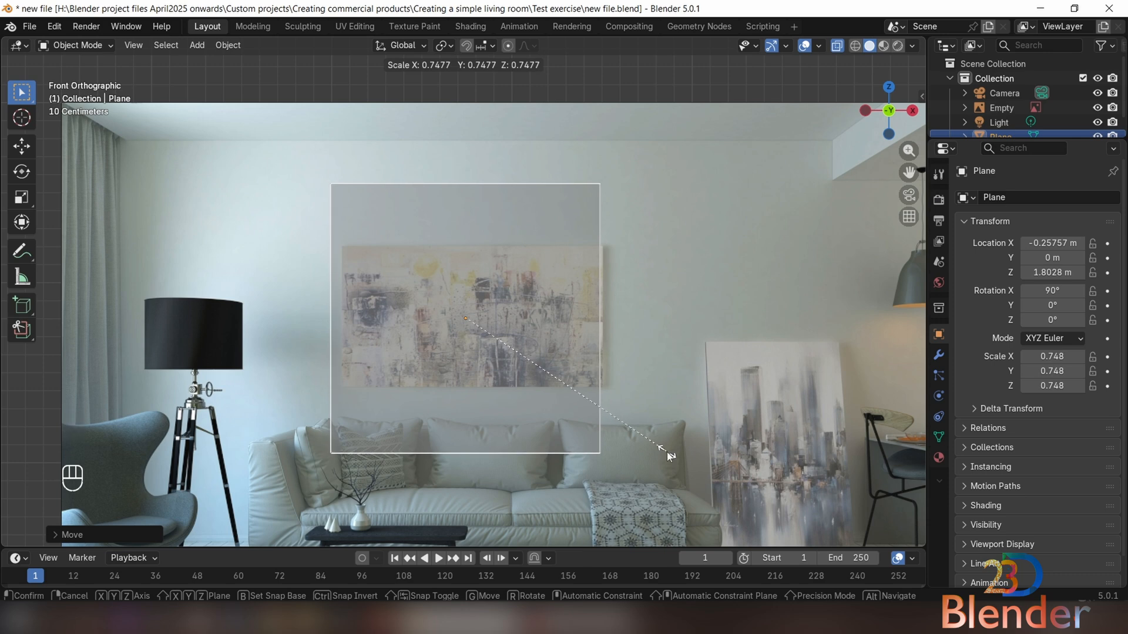
{"action": "left_click", "coordinate": [666, 450]}
{"action": "key", "text": "g"}
{"action": "key", "text": "x"}
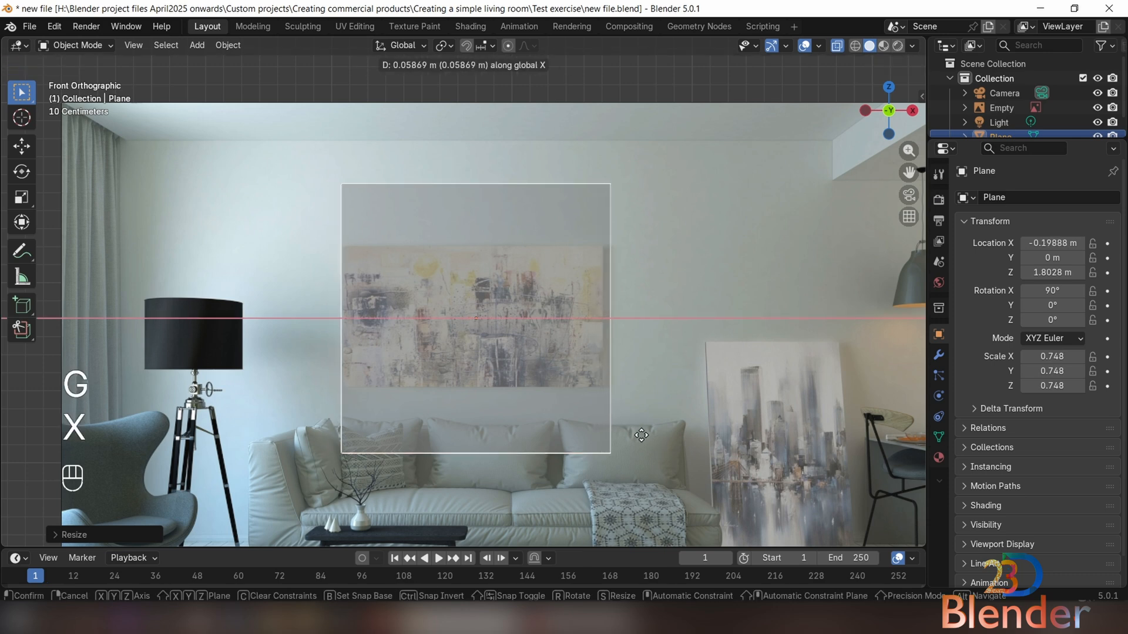
{"action": "left_click", "coordinate": [638, 435]}
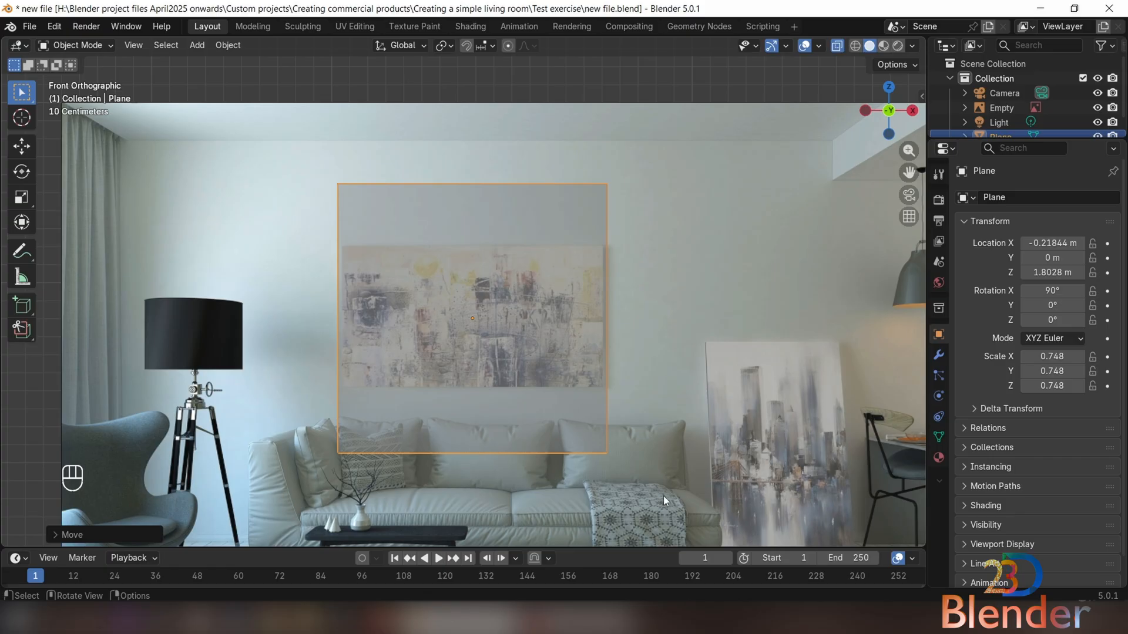
Shrink the plane along global Z to a scale of about 0.386 and raise it about 0.012 m to match the painting's height
{"action": "key", "text": "s"}
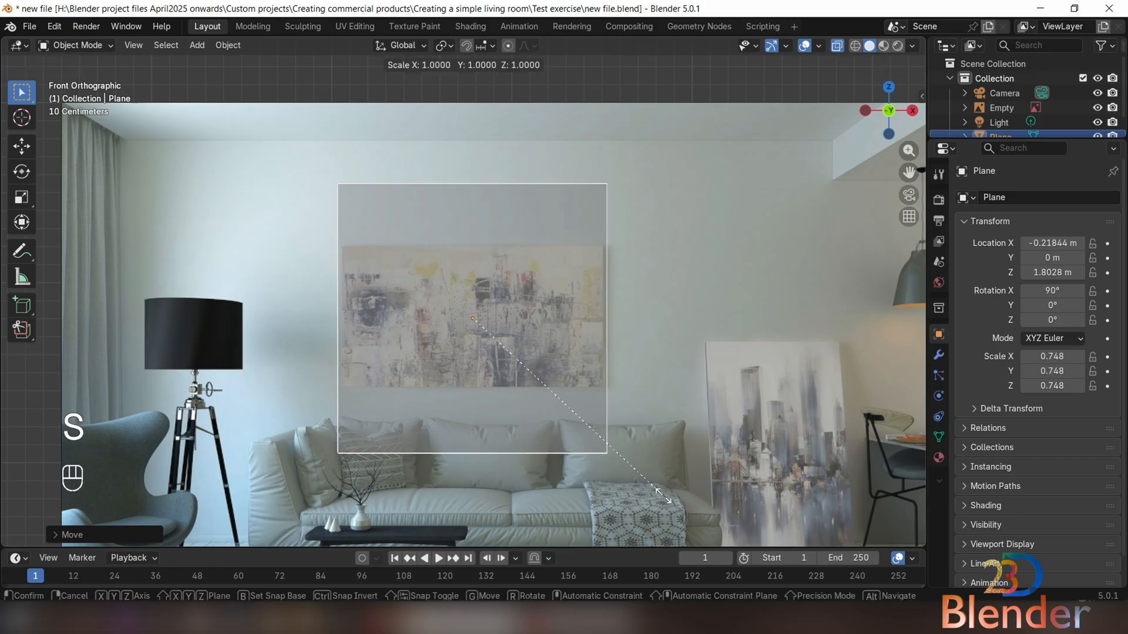
{"action": "key", "text": "z"}
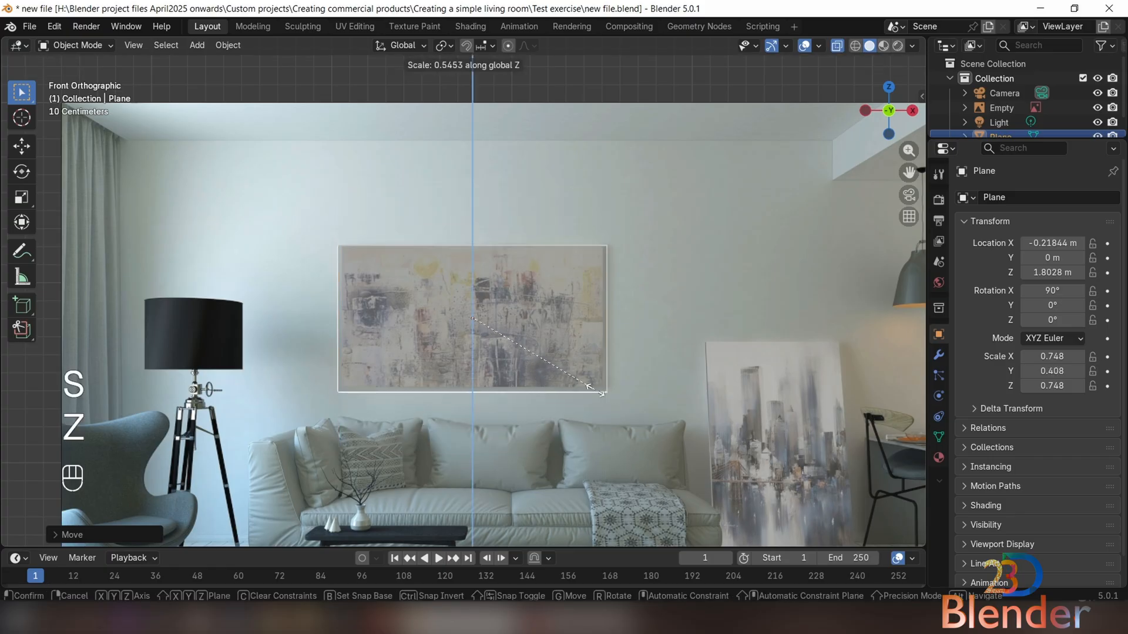
{"action": "left_click", "coordinate": [586, 387]}
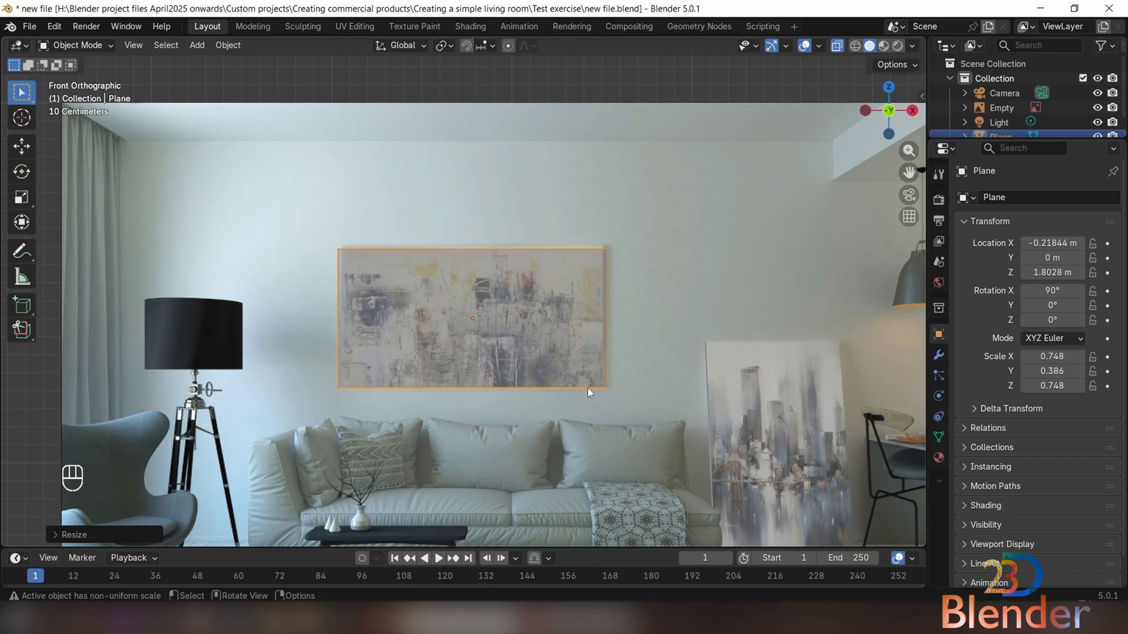
{"action": "scroll", "coordinate": [588, 388], "scroll_direction": "up", "scroll_amount": 2}
{"action": "key", "text": "g"}
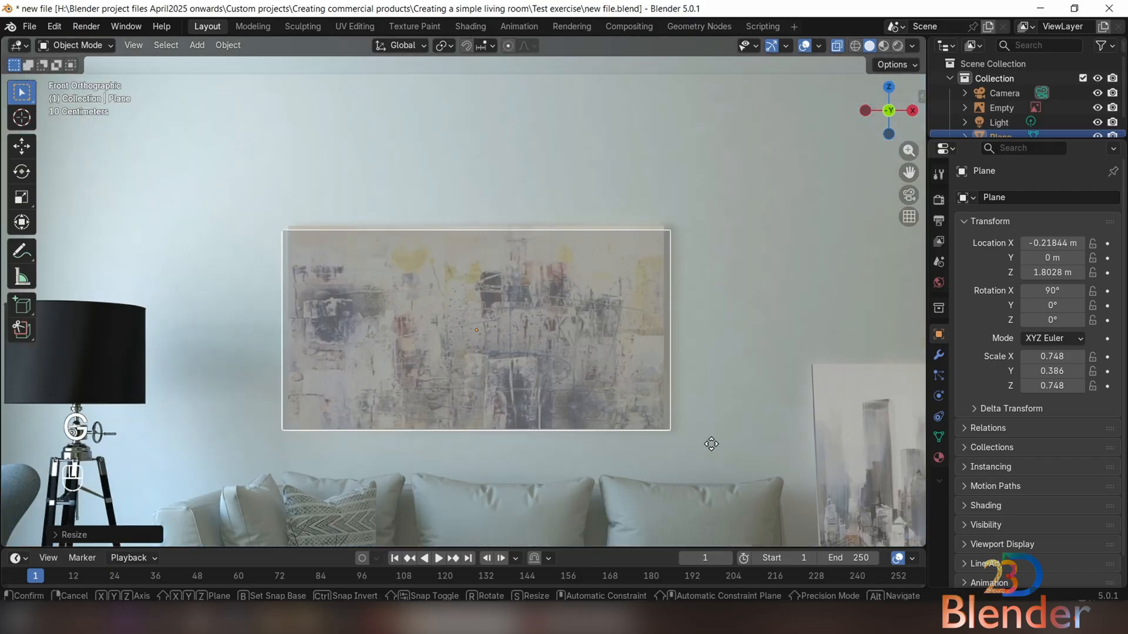
{"action": "key", "text": "z"}
{"action": "key", "text": "x"}
{"action": "key", "text": "z"}
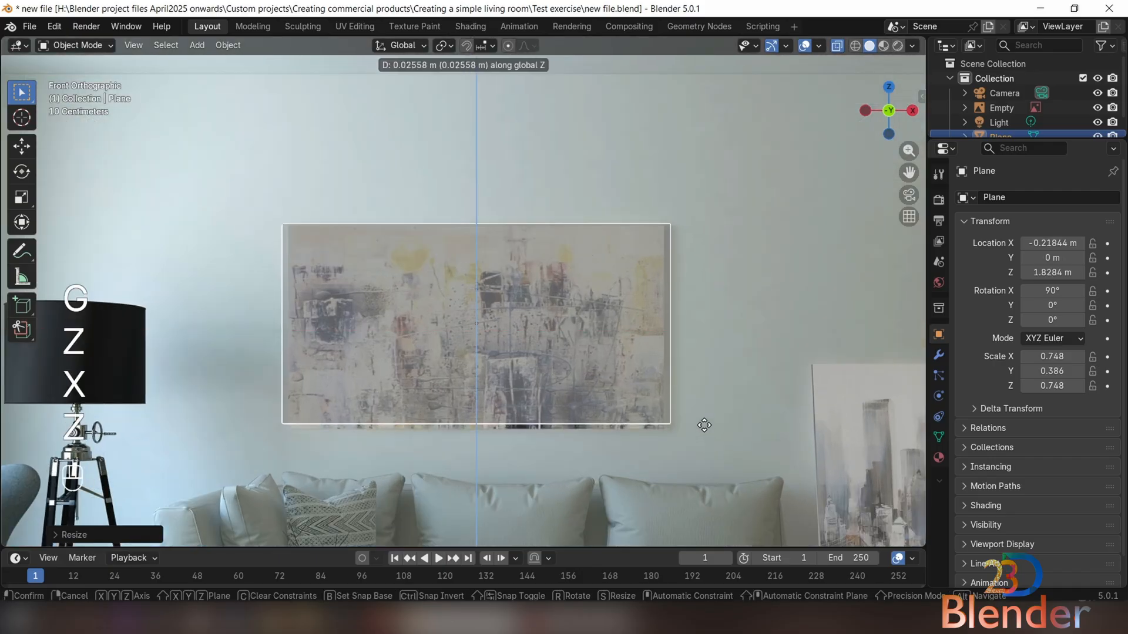
{"action": "left_click", "coordinate": [701, 433]}
Narrow the plane along X to a scale of about 0.725 to match the painting's width, and turn off X-ray display
{"action": "key", "text": "s"}
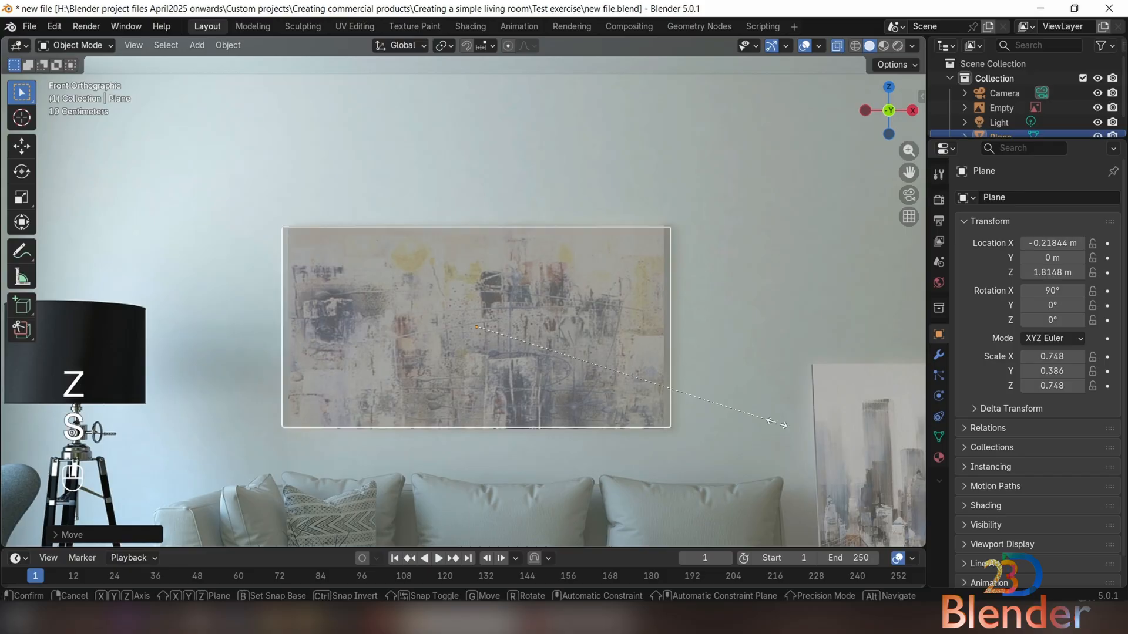
{"action": "key", "text": "x"}
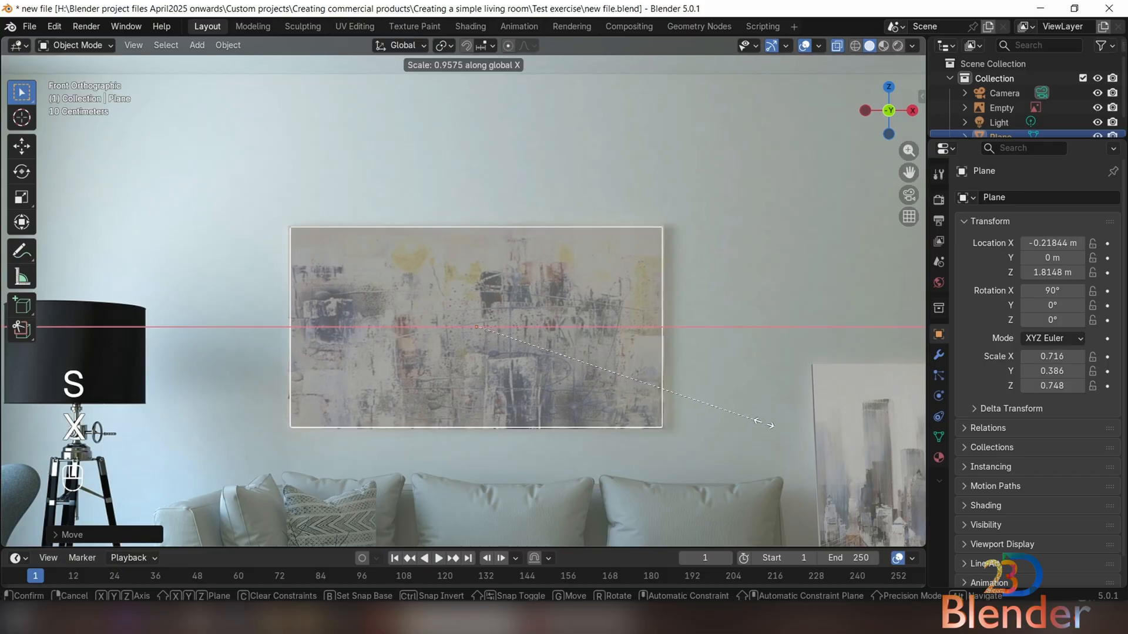
{"action": "left_click", "coordinate": [767, 428]}
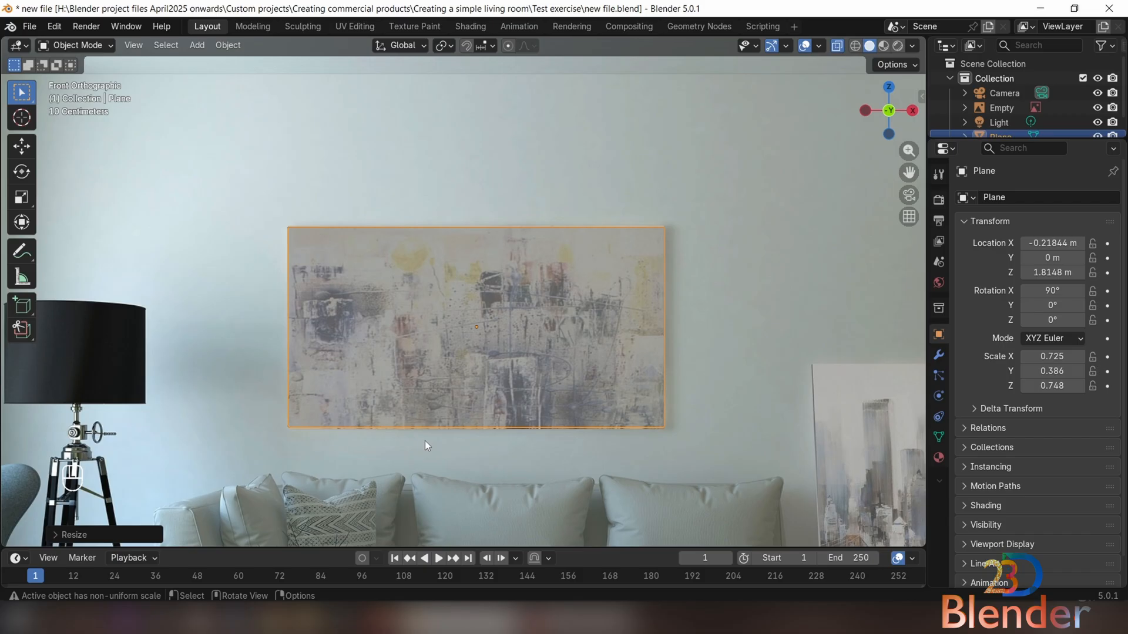
{"action": "middle_click_drag", "start_coordinate": [425, 440], "coordinate": [617, 382]}
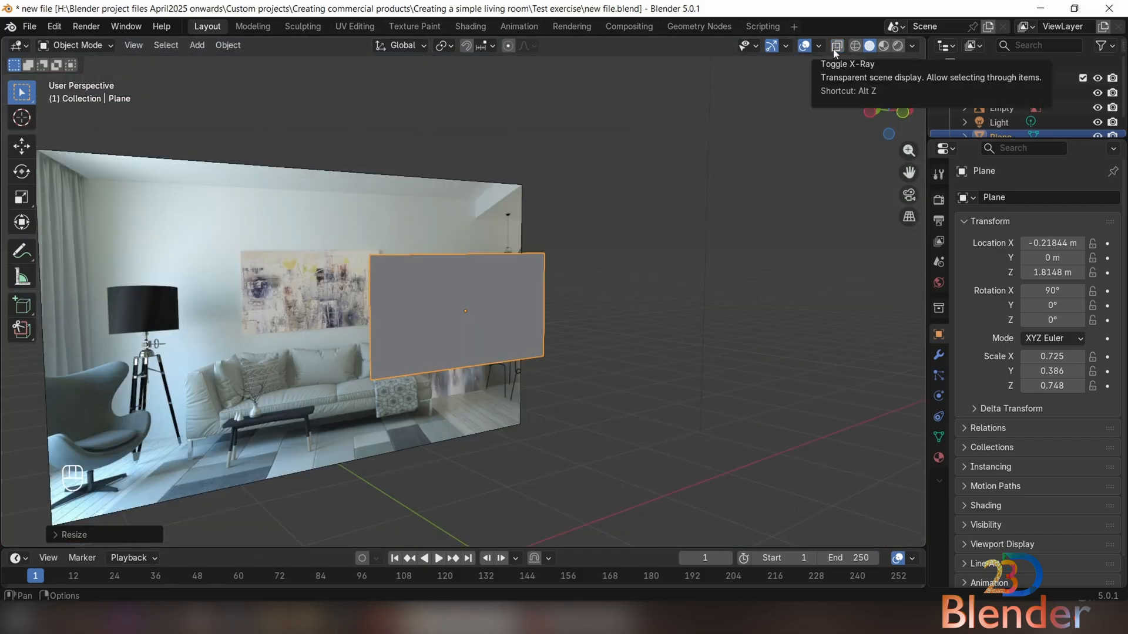
{"action": "middle_click_drag", "start_coordinate": [688, 270], "coordinate": [502, 399]}
Try extruding the plane along Y by about 0.05 m in Edit Mode
{"action": "key", "text": "Tab"}
{"action": "key", "text": "e"}
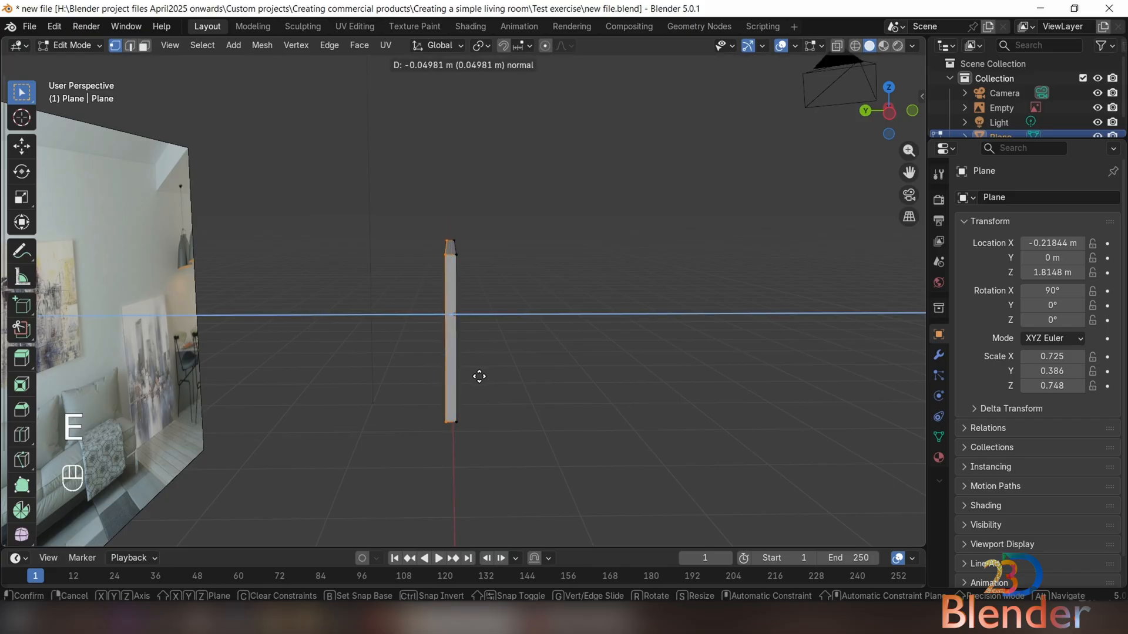
{"action": "key", "text": "y"}
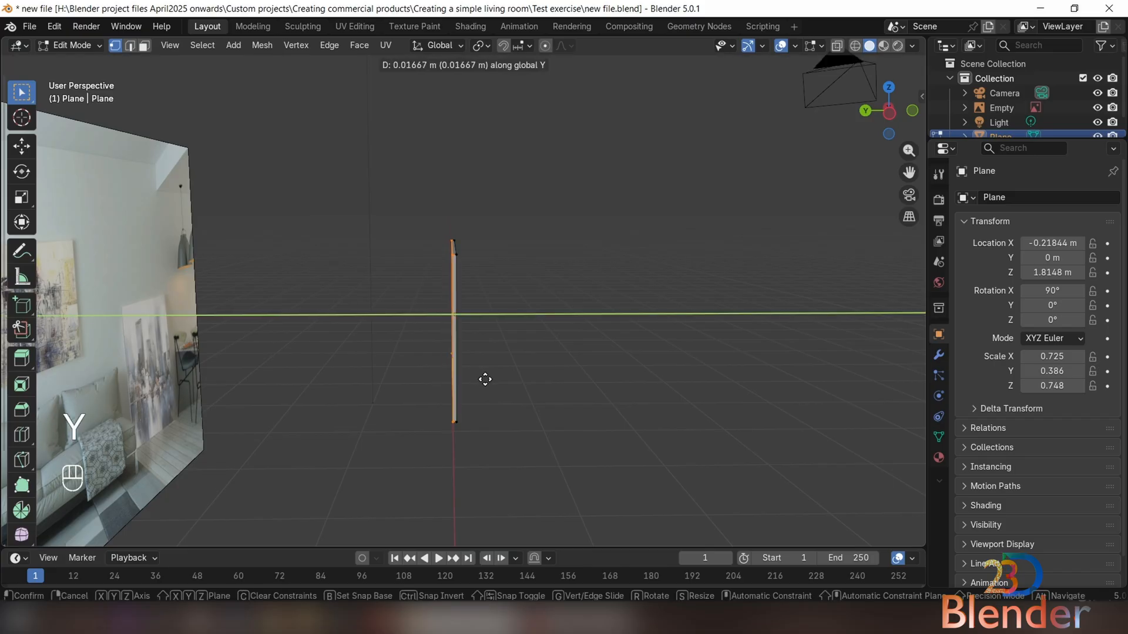
{"action": "left_click", "coordinate": [483, 385]}
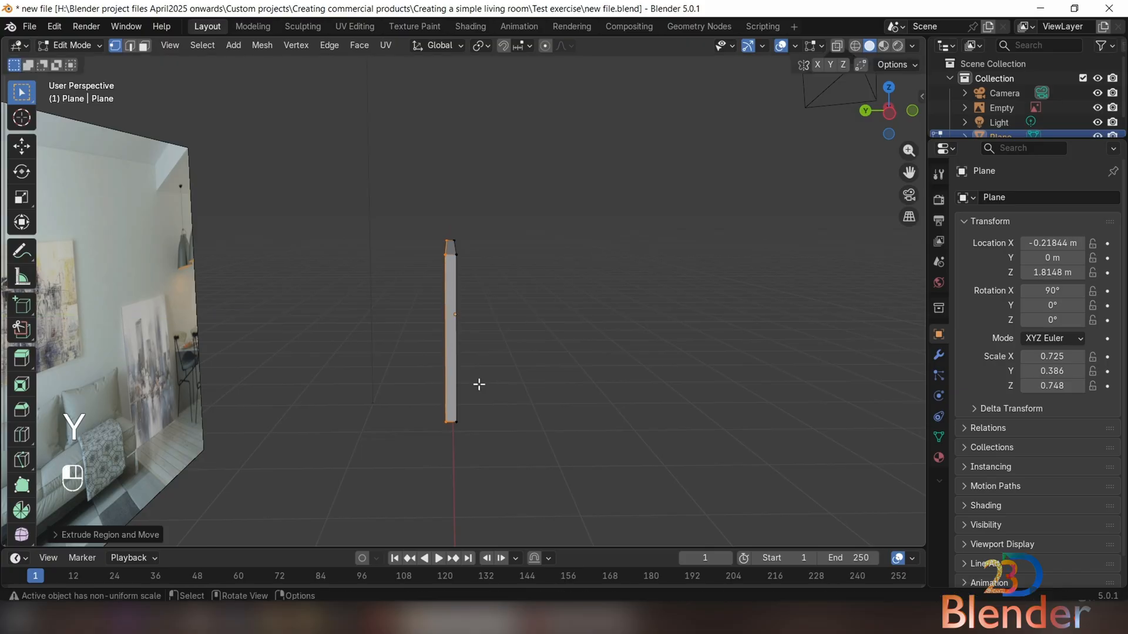
Undo the extrusion and return the plane to Object Mode
{"action": "middle_click_drag", "start_coordinate": [478, 382], "coordinate": [532, 313]}
{"action": "key", "text": "Tab"}
{"action": "key", "text": "ctrl+z"}
{"action": "key", "text": "ctrl+z"}
{"action": "middle_click_drag", "start_coordinate": [658, 341], "coordinate": [592, 371]}
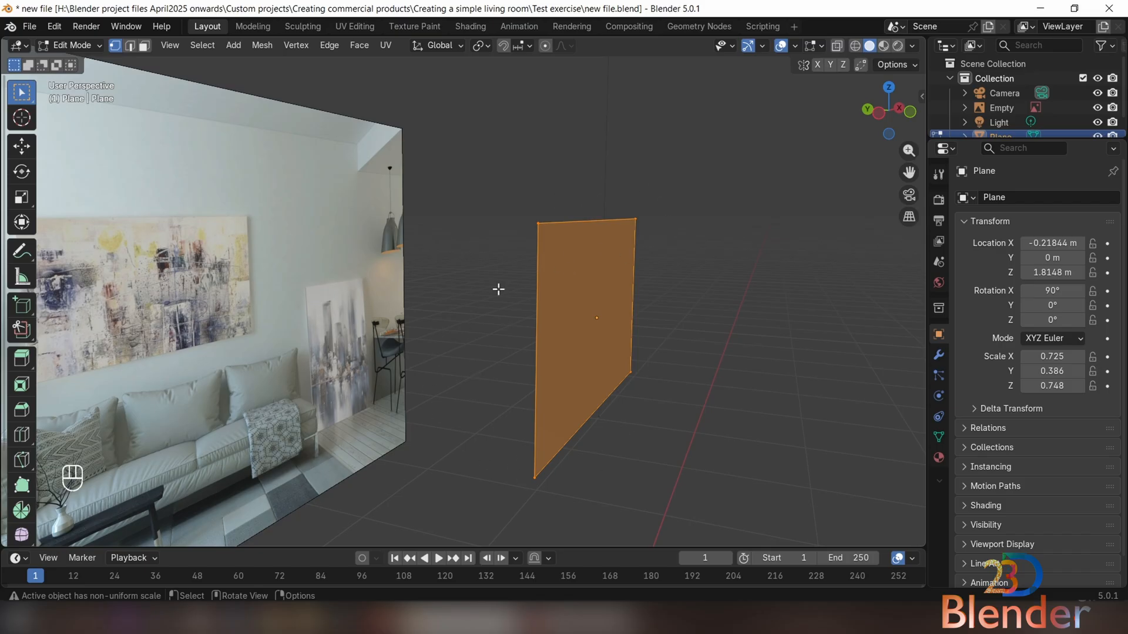
{"action": "key", "text": "Tab"}
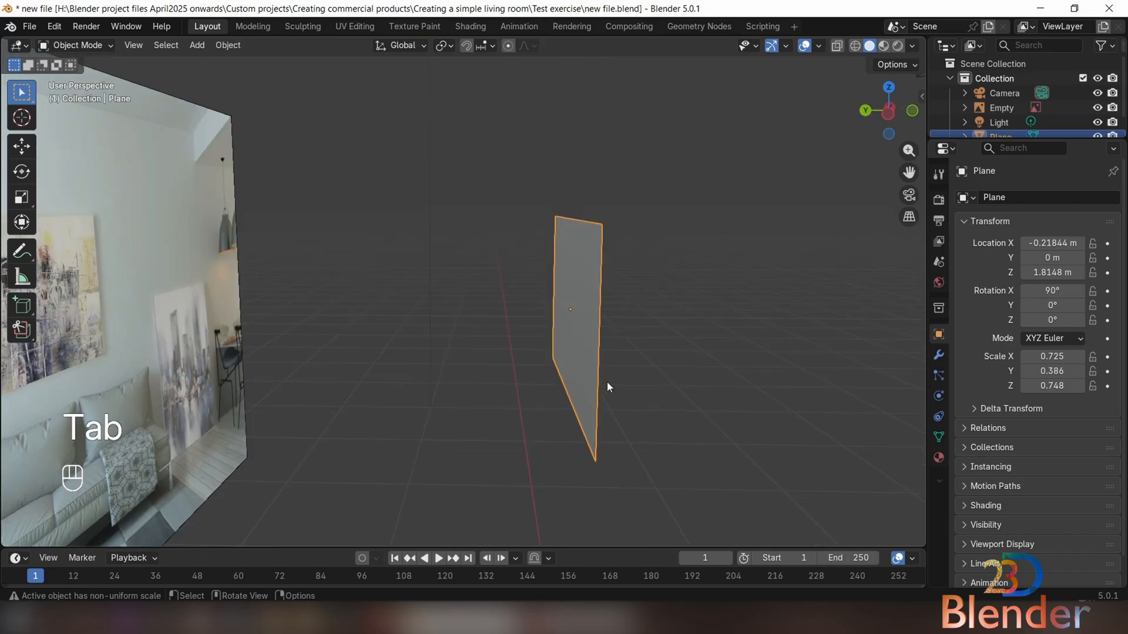
Examine the plane's scale and dimensions in the transform properties
{"action": "middle_click_drag", "start_coordinate": [607, 382], "coordinate": [485, 356]}
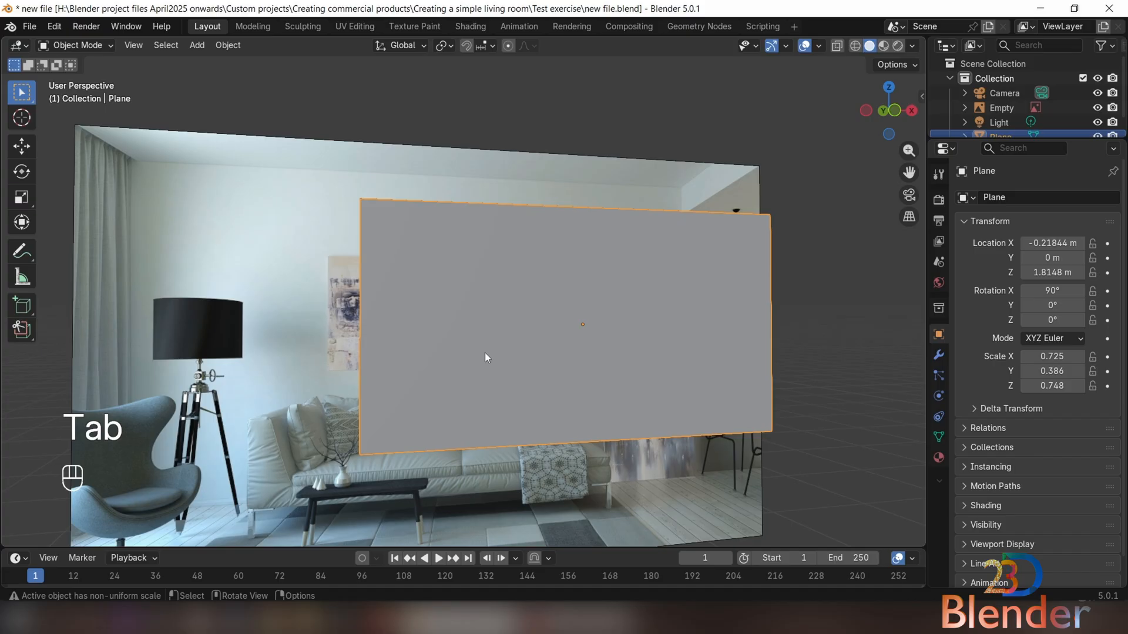
{"action": "key", "text": "n"}
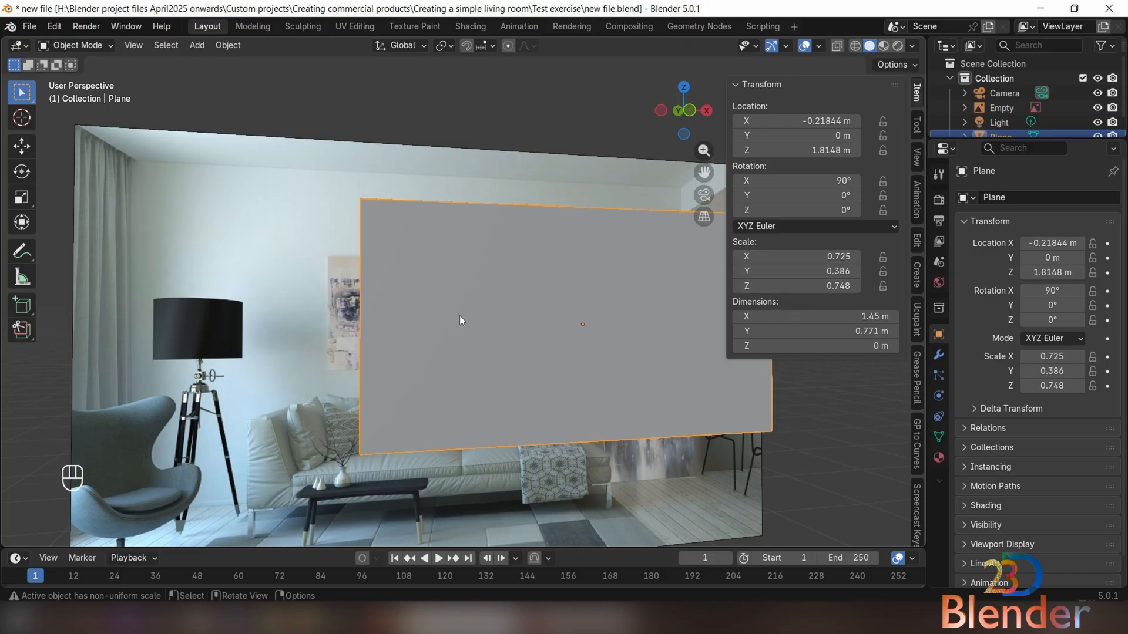
{"action": "key", "text": "n"}
Apply the plane's scale
{"action": "middle_click_drag", "start_coordinate": [575, 342], "coordinate": [494, 303], "text": "shift"}
{"action": "middle_click_drag", "start_coordinate": [528, 346], "coordinate": [574, 355]}
{"action": "key", "text": "ctrl+a"}
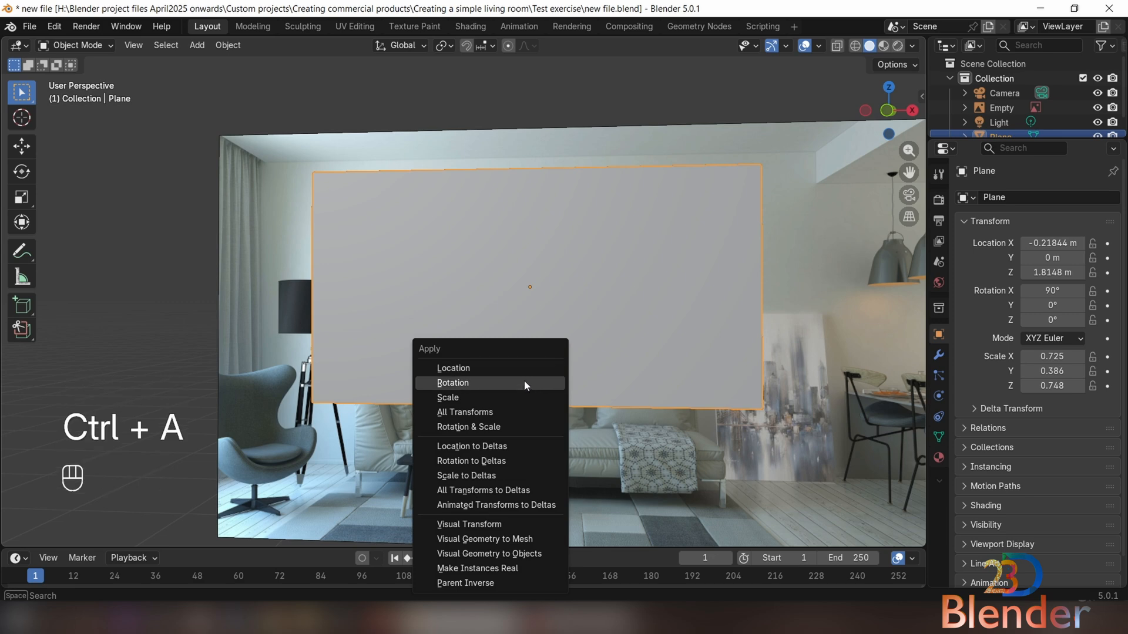
{"action": "left_click", "coordinate": [507, 398]}
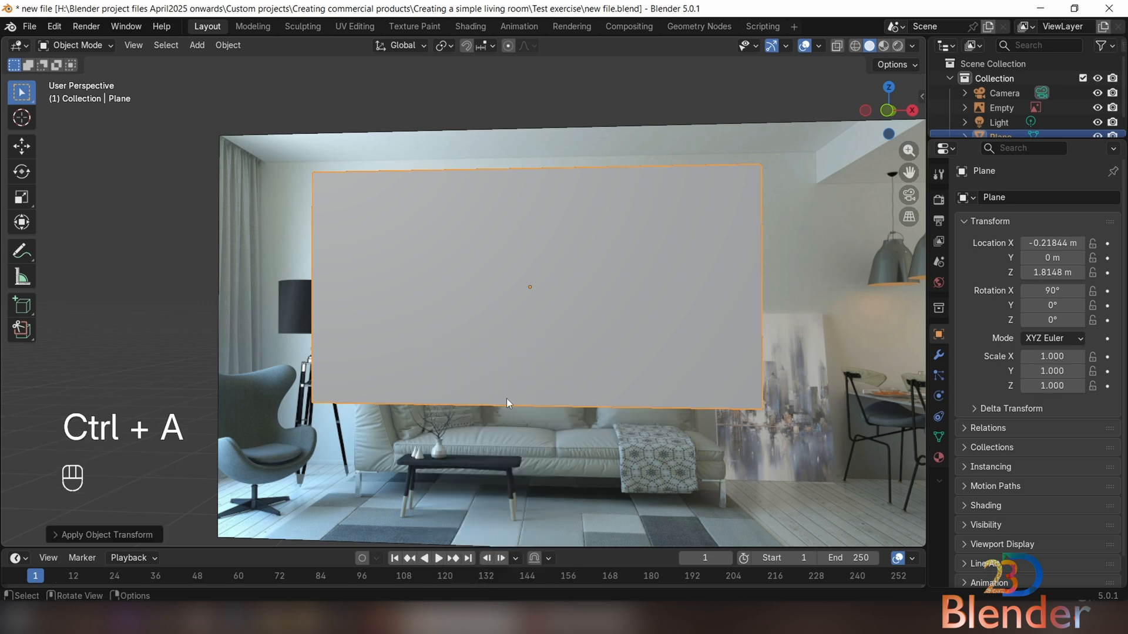
Examine the transforms that can be applied to the plane and check its scale and dimension values
{"action": "left_click", "coordinate": [230, 46]}
{"action": "mouse_move", "coordinate": [244, 121]}
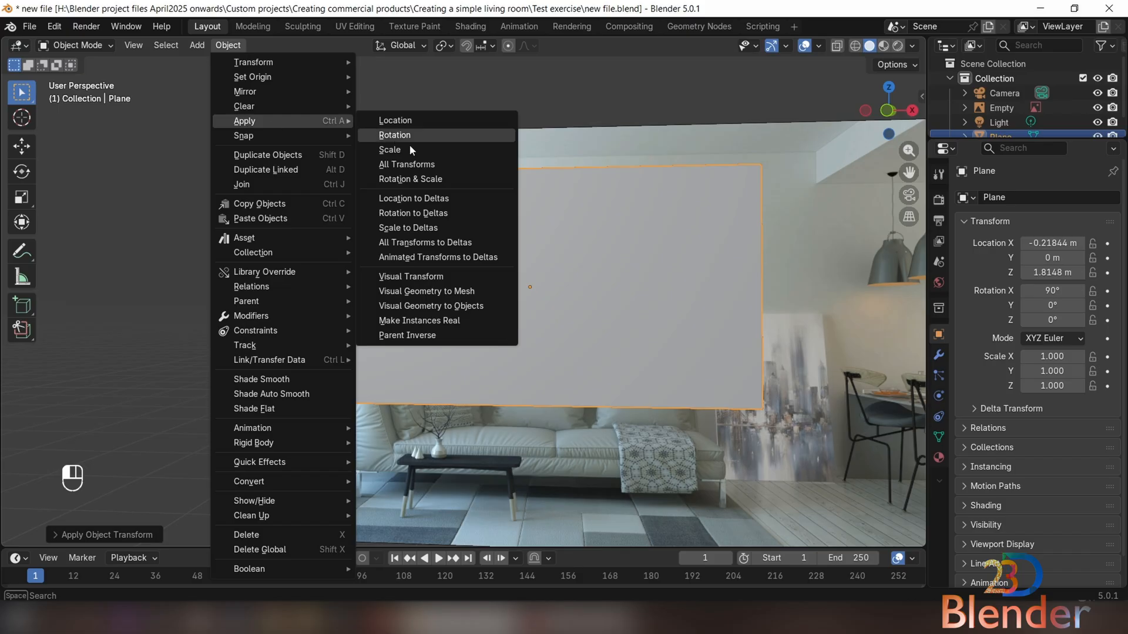
{"action": "key", "text": "n"}
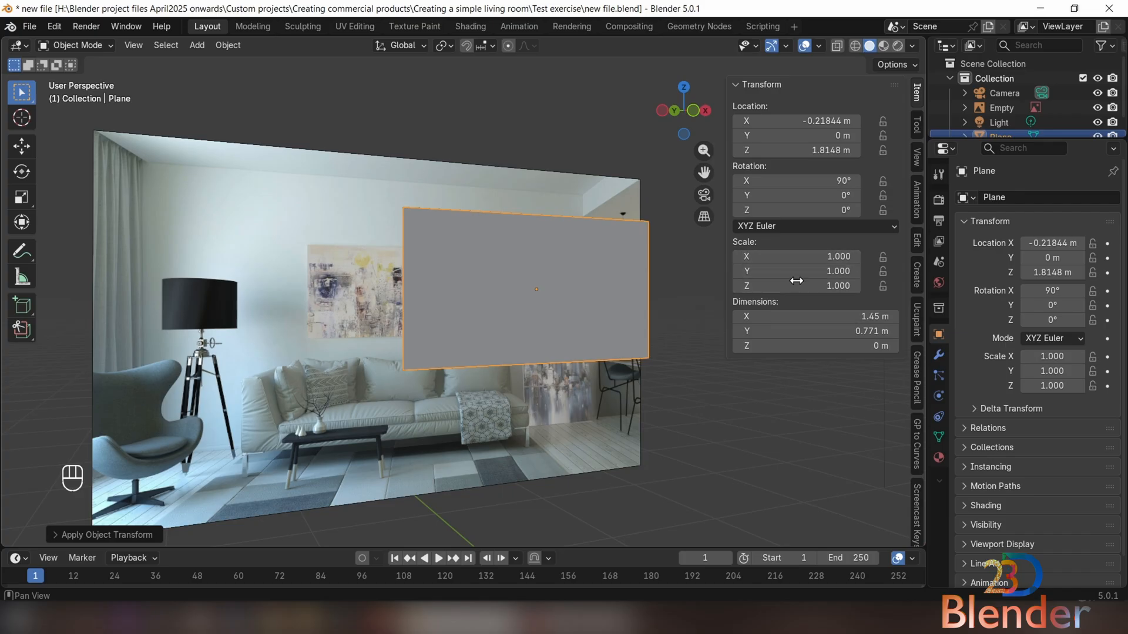
{"action": "middle_click_drag", "start_coordinate": [490, 316], "coordinate": [489, 325]}
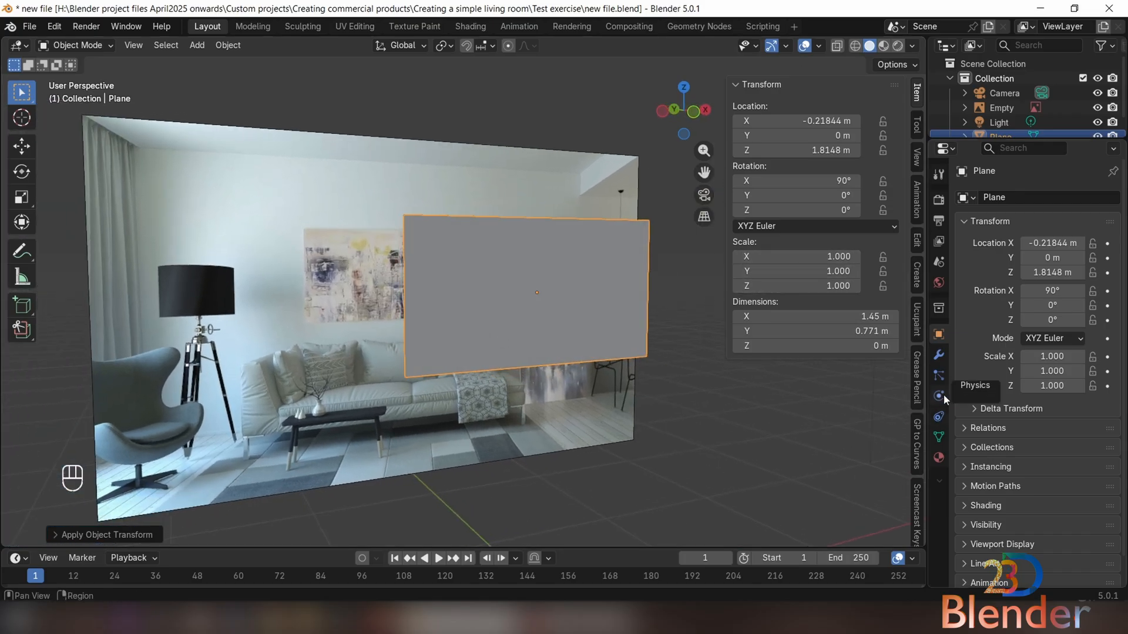
{"action": "middle_click_drag", "start_coordinate": [470, 376], "coordinate": [510, 379]}
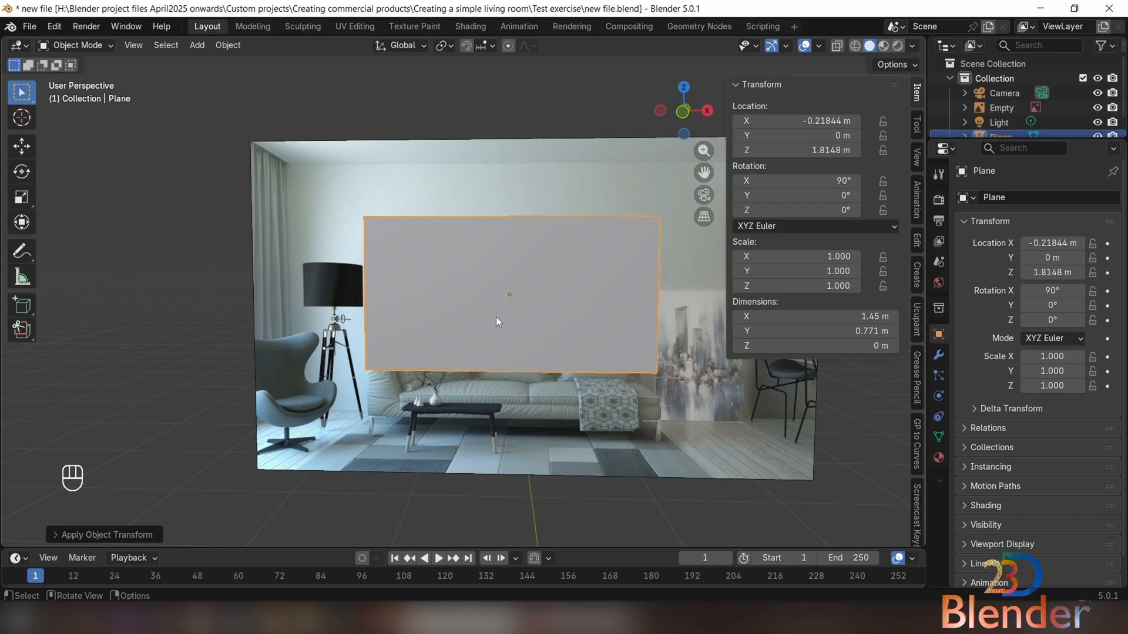
{"action": "middle_click_drag", "start_coordinate": [497, 322], "coordinate": [432, 312]}
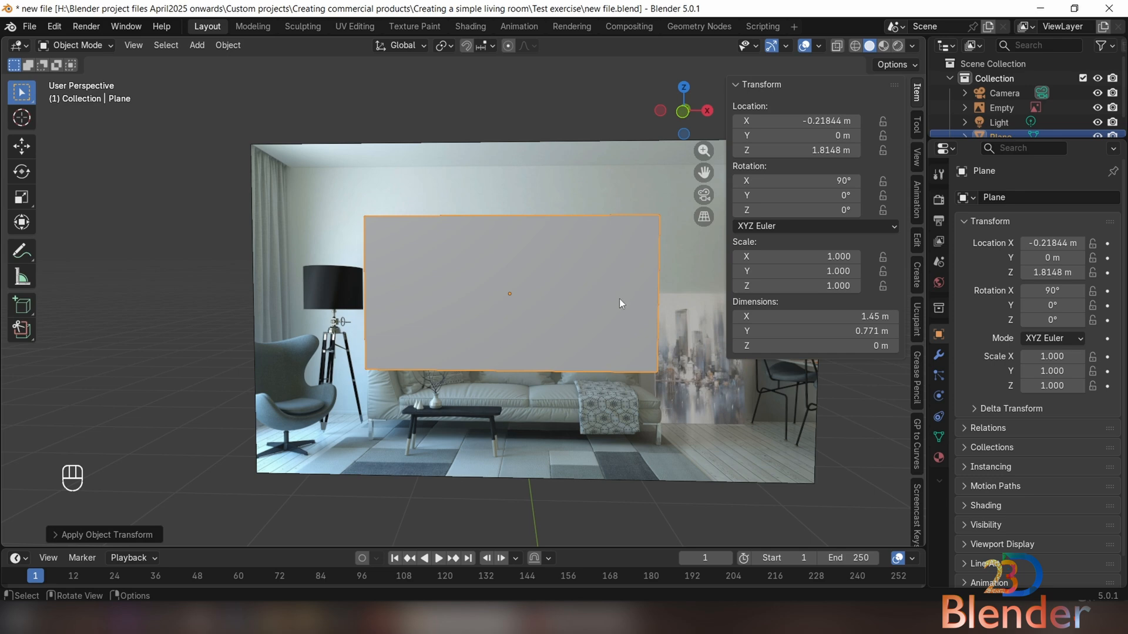
Apply the plane's scale again and hide its transform readout in the viewport
{"action": "key", "text": "ctrl+a"}
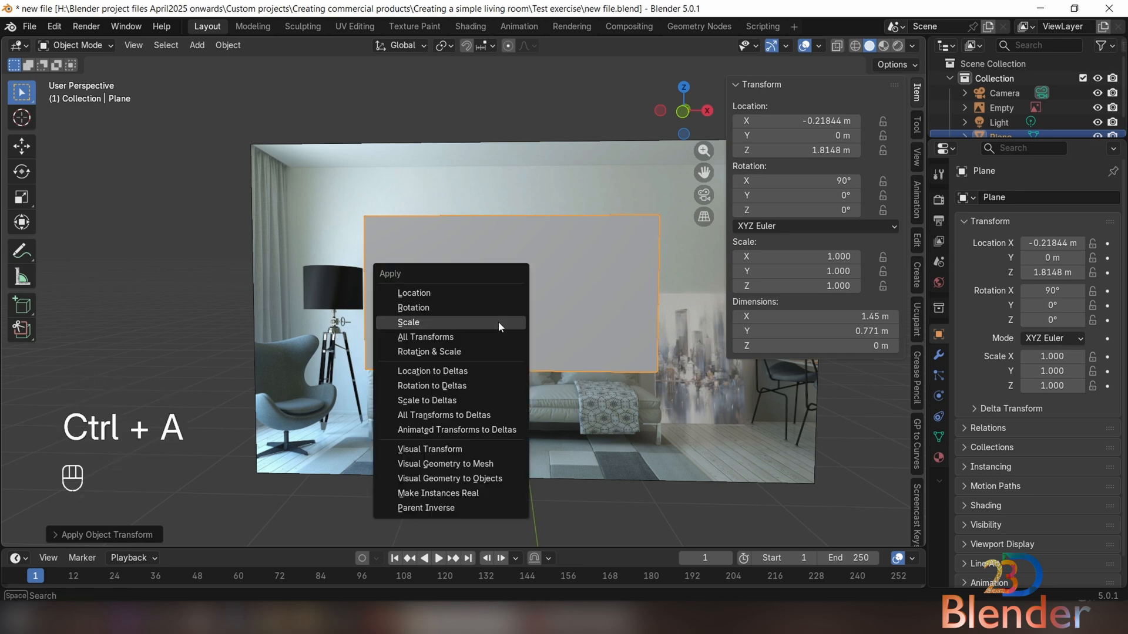
{"action": "left_click", "coordinate": [498, 322]}
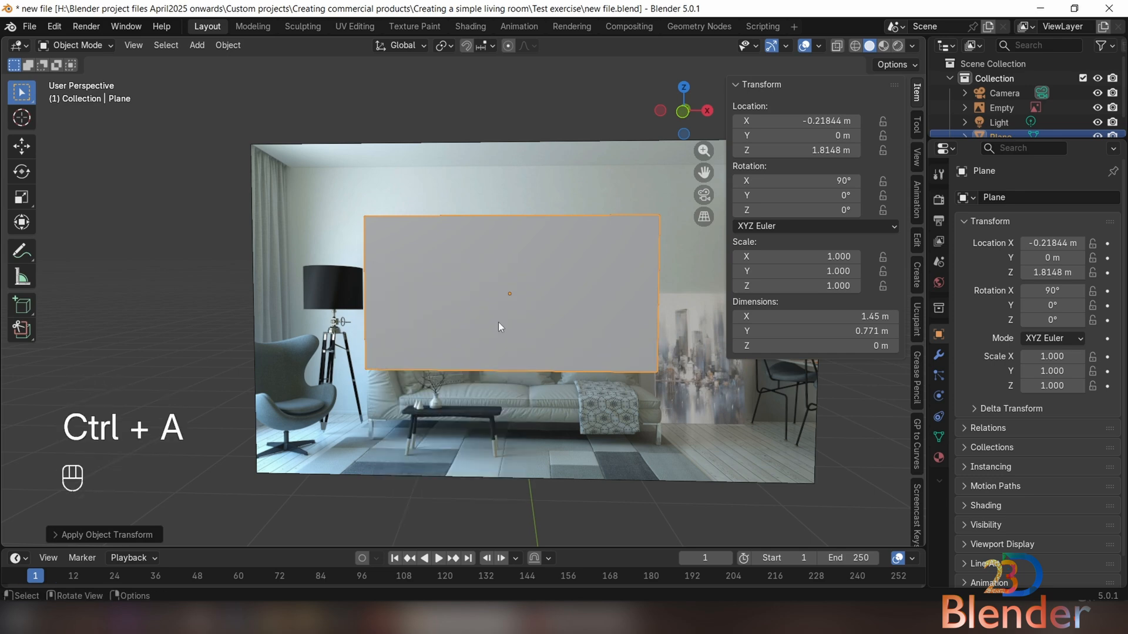
{"action": "key", "text": "n"}
Widen the properties area and display the plane's modifier settings
{"action": "middle_click_drag", "start_coordinate": [498, 322], "coordinate": [610, 377]}
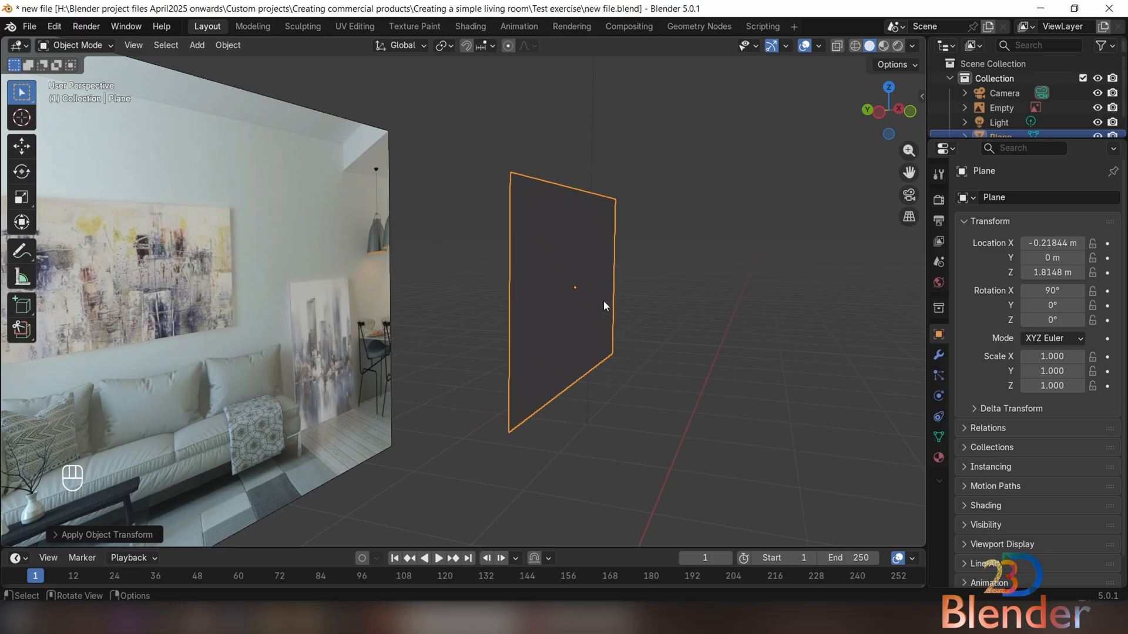
{"action": "middle_click_drag", "start_coordinate": [448, 377], "coordinate": [481, 377]}
{"action": "middle_click_drag", "start_coordinate": [592, 340], "coordinate": [484, 345]}
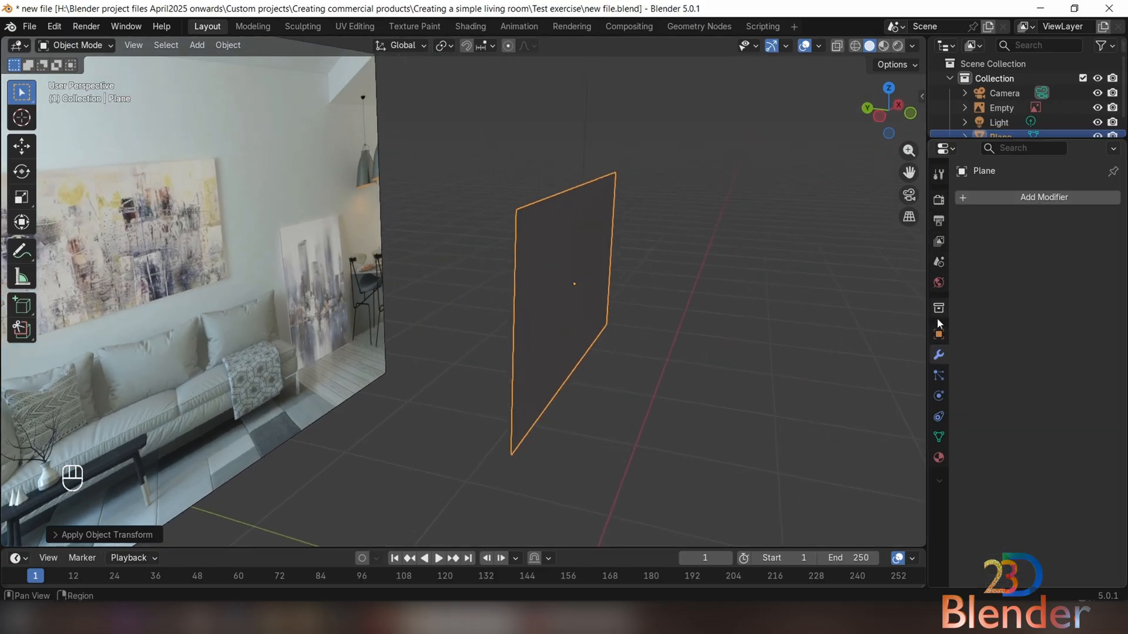
{"action": "left_click_drag", "start_coordinate": [927, 354], "coordinate": [904, 354]}
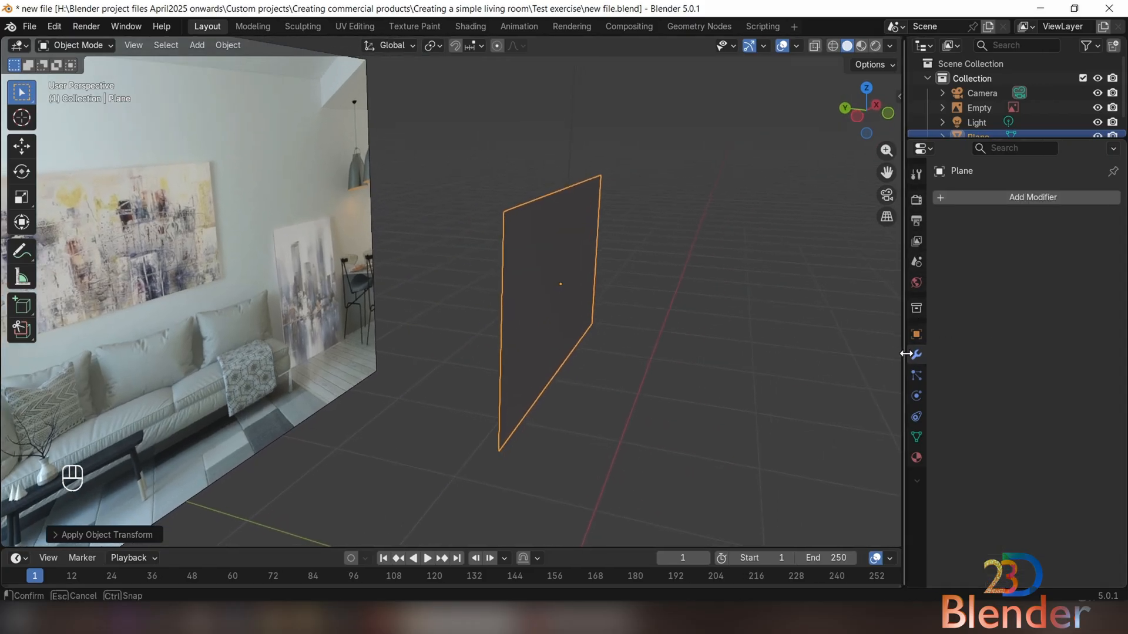
{"action": "left_click", "coordinate": [916, 174]}
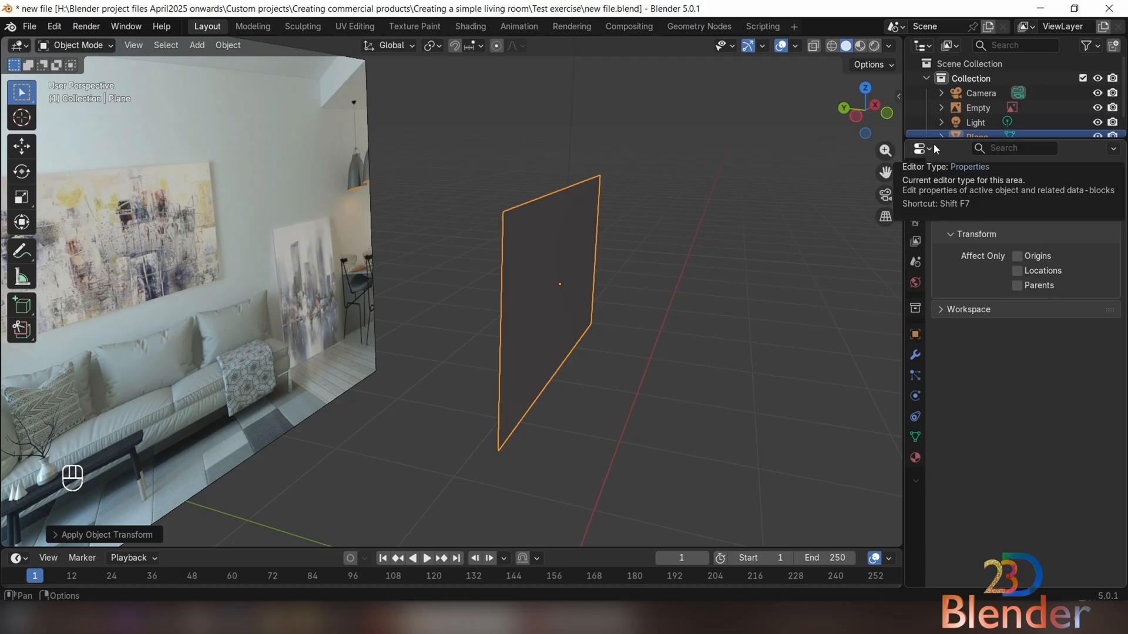
{"action": "left_click", "coordinate": [913, 360]}
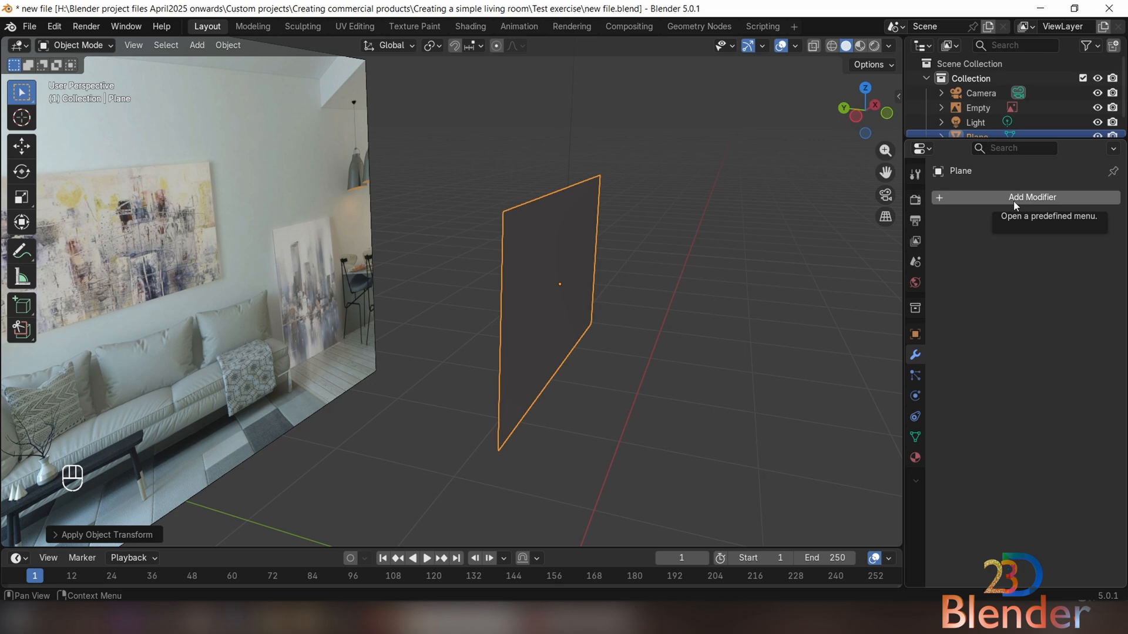
{"action": "left_click", "coordinate": [979, 197]}
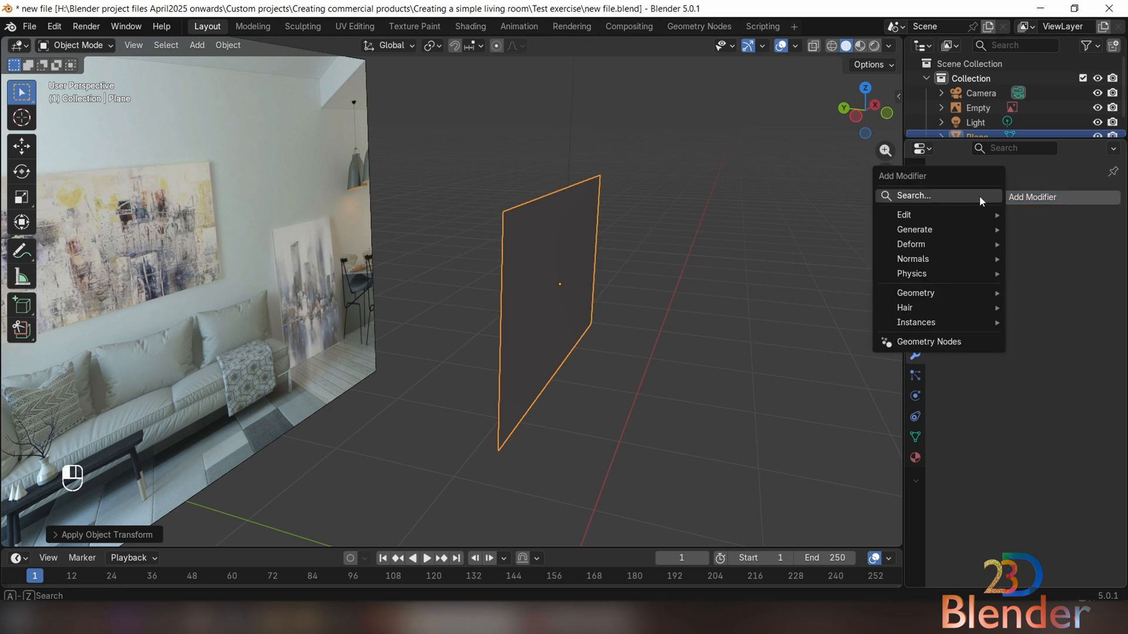
{"action": "left_click", "coordinate": [946, 196]}
{"action": "type", "text": "s"}
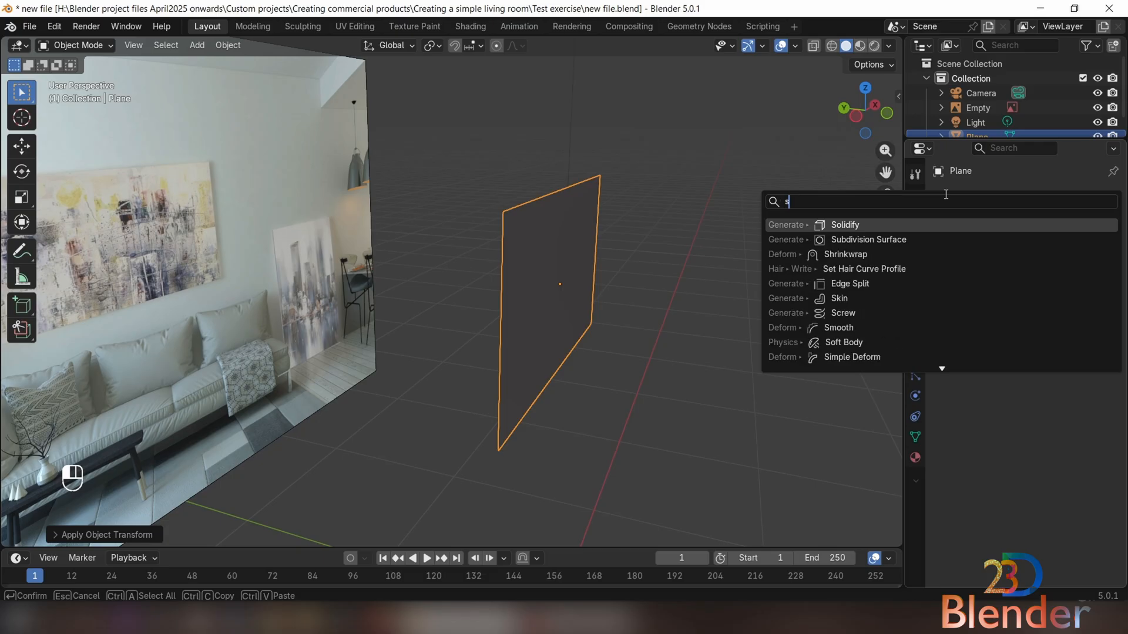
{"action": "type", "text": "ol"}
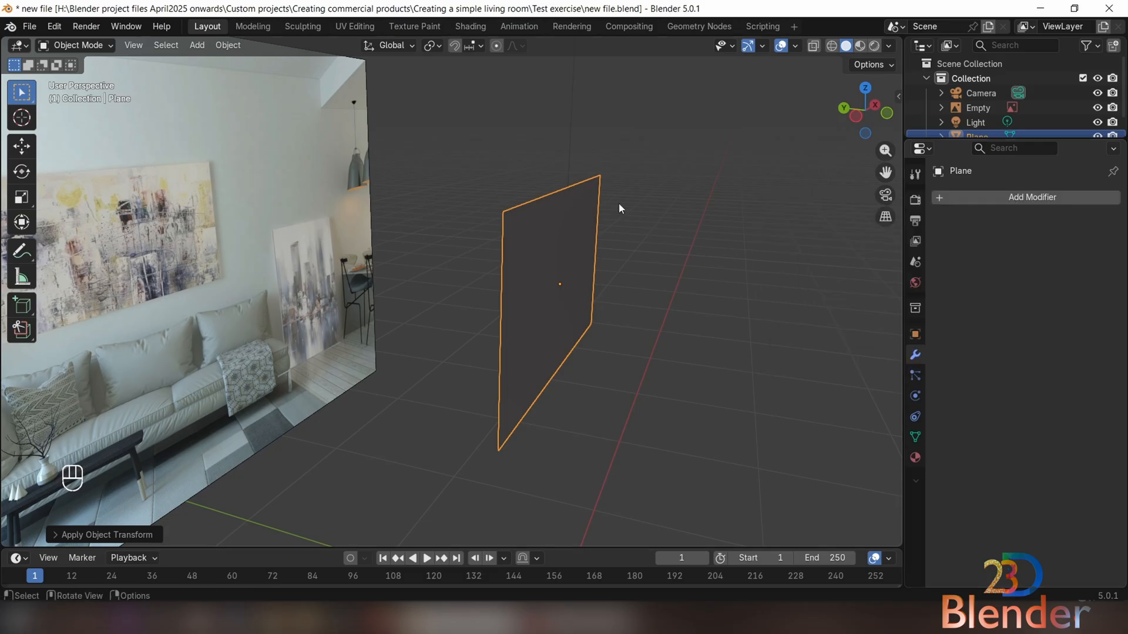
Add a Solidify modifier to the plane
{"action": "left_click", "coordinate": [1006, 197]}
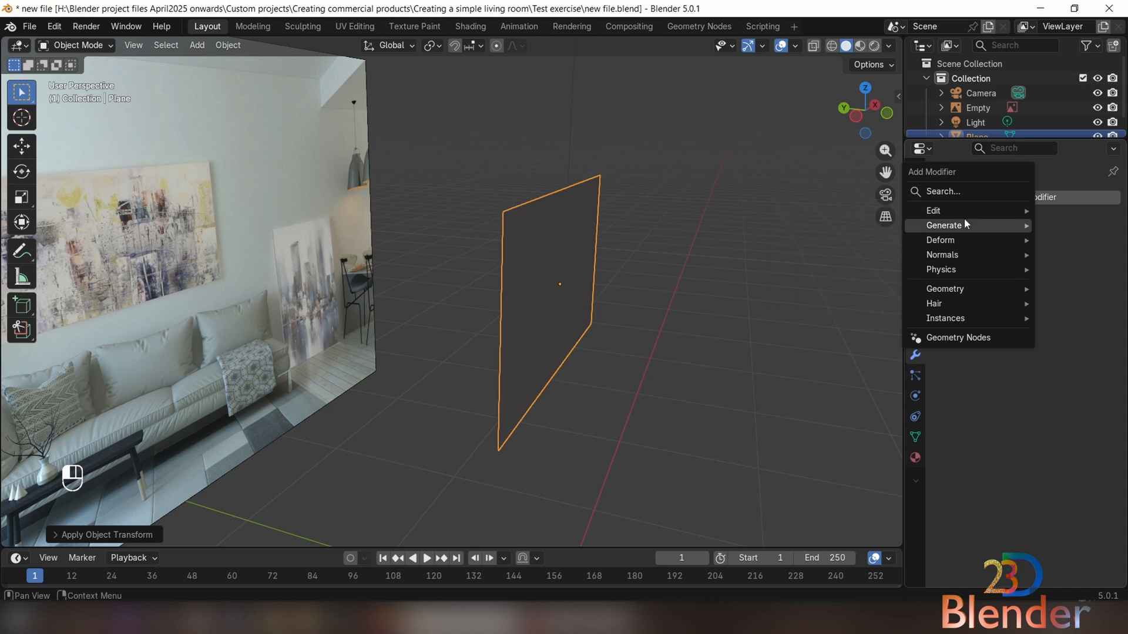
{"action": "mouse_move", "coordinate": [968, 227]}
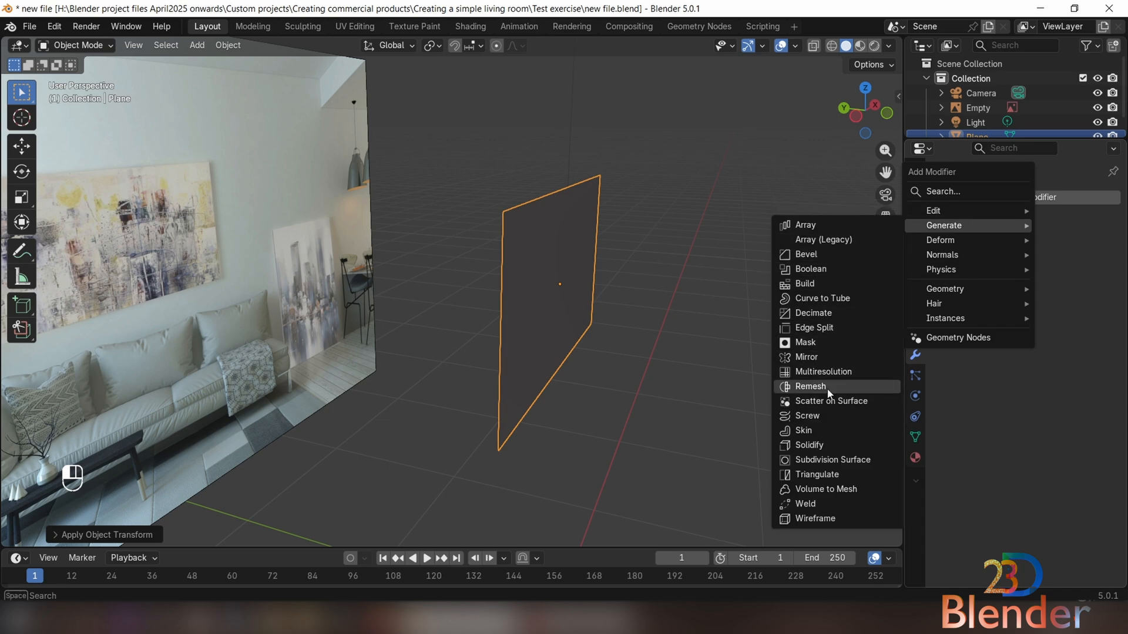
{"action": "left_click", "coordinate": [810, 445]}
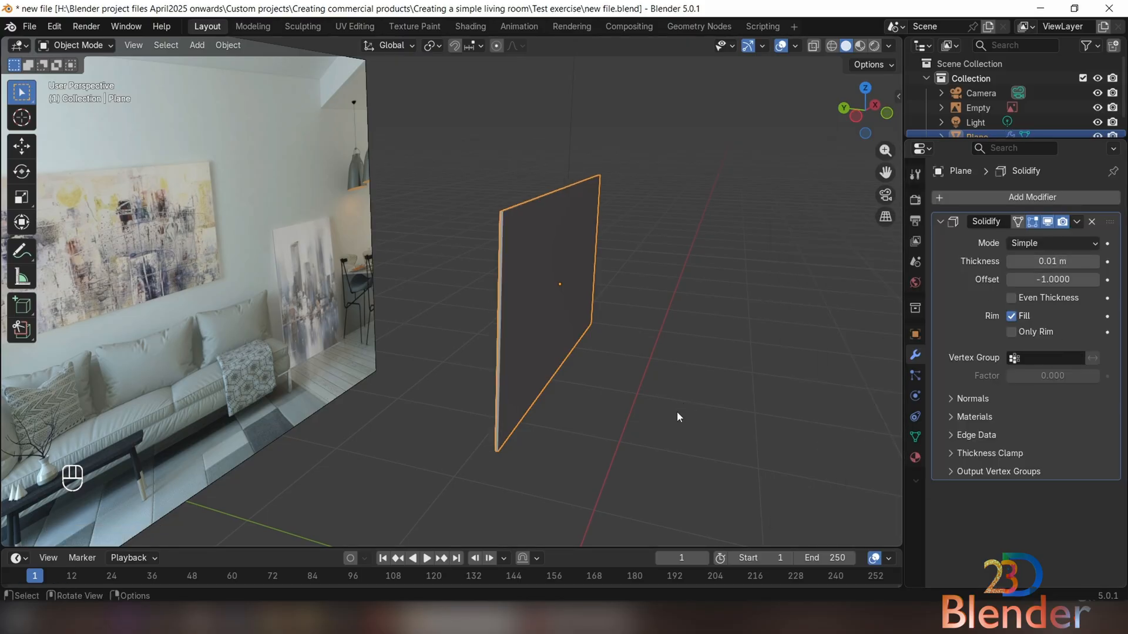
Set the Solidify thickness to 0.06 m
{"action": "middle_click_drag", "start_coordinate": [677, 417], "coordinate": [696, 402]}
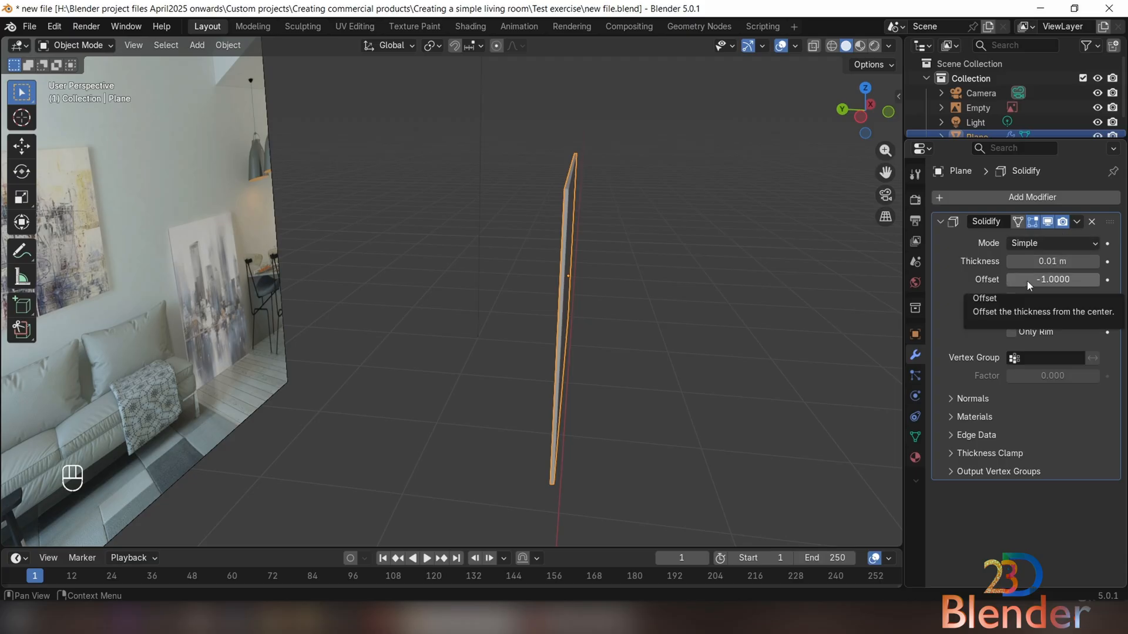
{"action": "left_click", "coordinate": [1095, 261]}
{"action": "left_click", "coordinate": [1096, 262]}
{"action": "left_click", "coordinate": [1095, 261]}
{"action": "left_click", "coordinate": [1096, 261]}
{"action": "left_click", "coordinate": [1095, 262]}
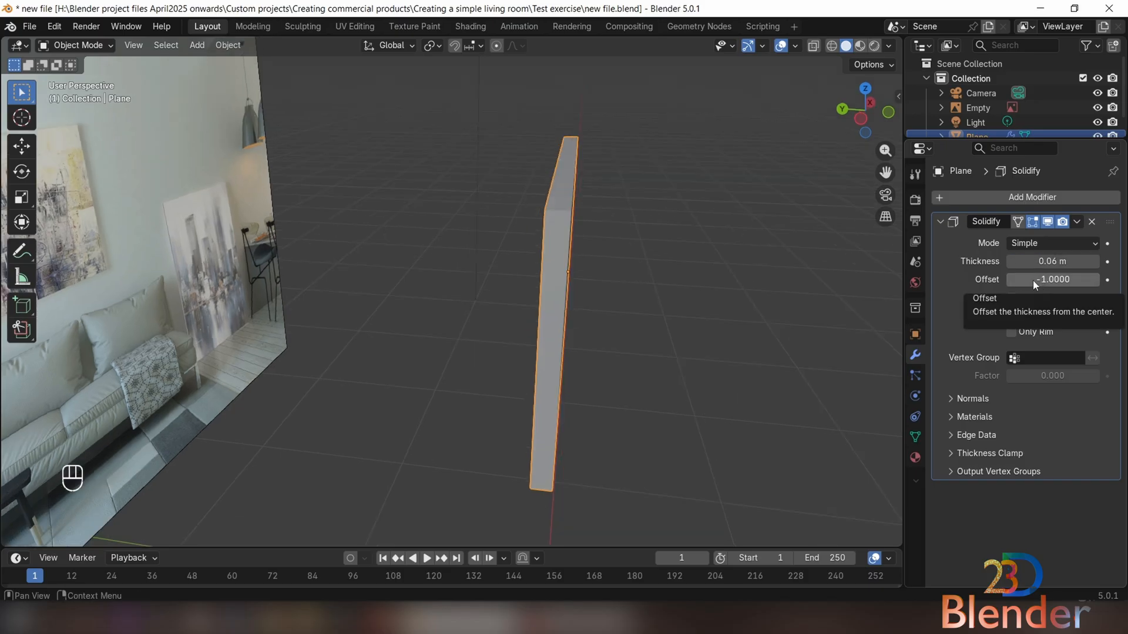
Try a Solidify offset of 1.0 and inspect which side of the plane thickens
{"action": "left_click_drag", "start_coordinate": [1030, 280], "coordinate": [1063, 279]}
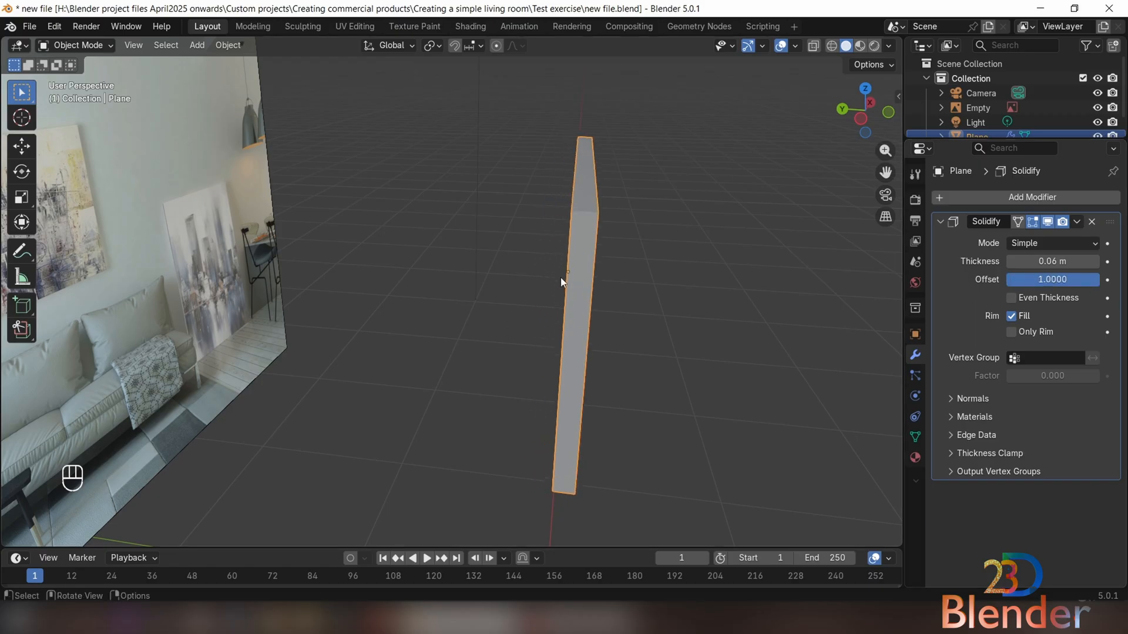
{"action": "scroll", "coordinate": [561, 277], "scroll_direction": "up", "scroll_amount": 5}
{"action": "middle_click_drag", "start_coordinate": [660, 286], "coordinate": [649, 312], "text": "shift"}
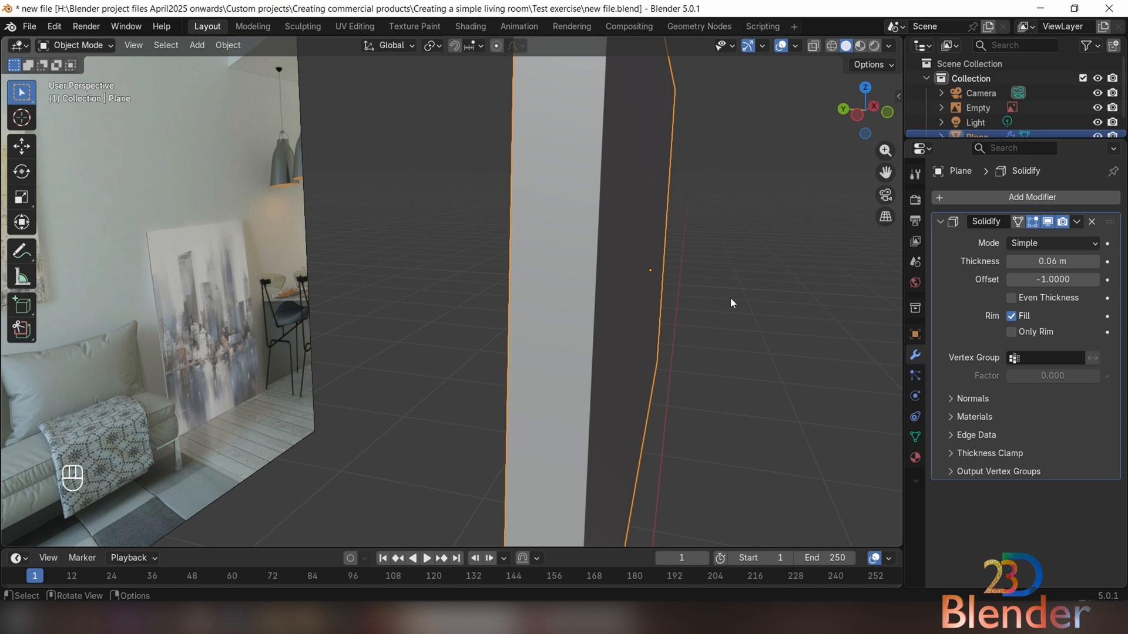
In the right orthographic view, try a Solidify offset of 1.0 and then 0.5
{"action": "key", "text": "KP_3"}
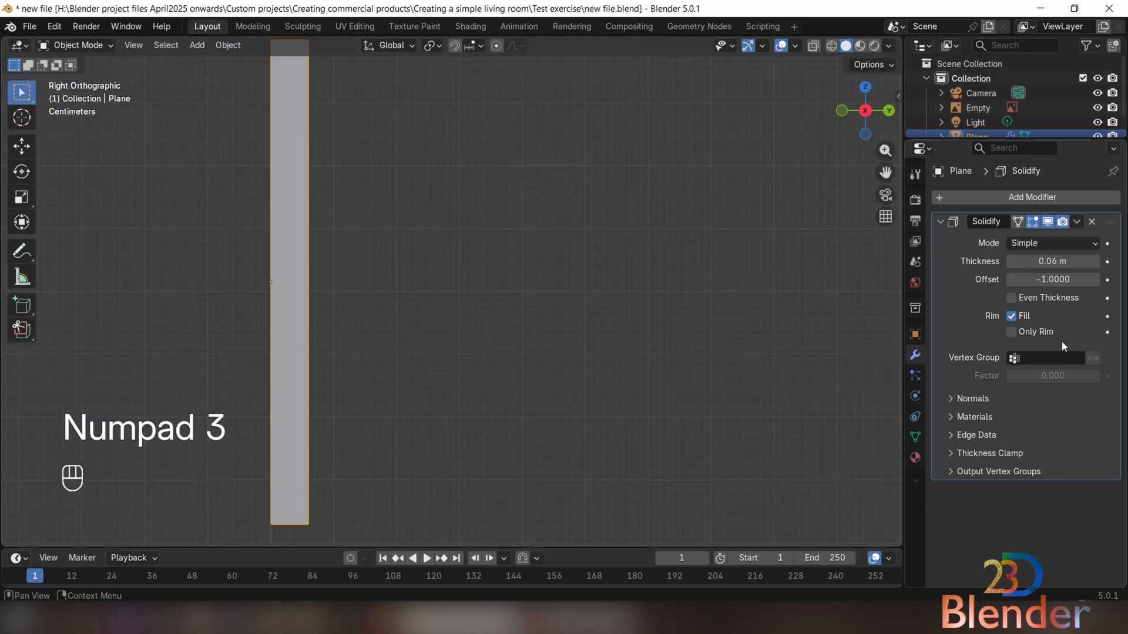
{"action": "left_click_drag", "start_coordinate": [1053, 280], "coordinate": [1081, 279]}
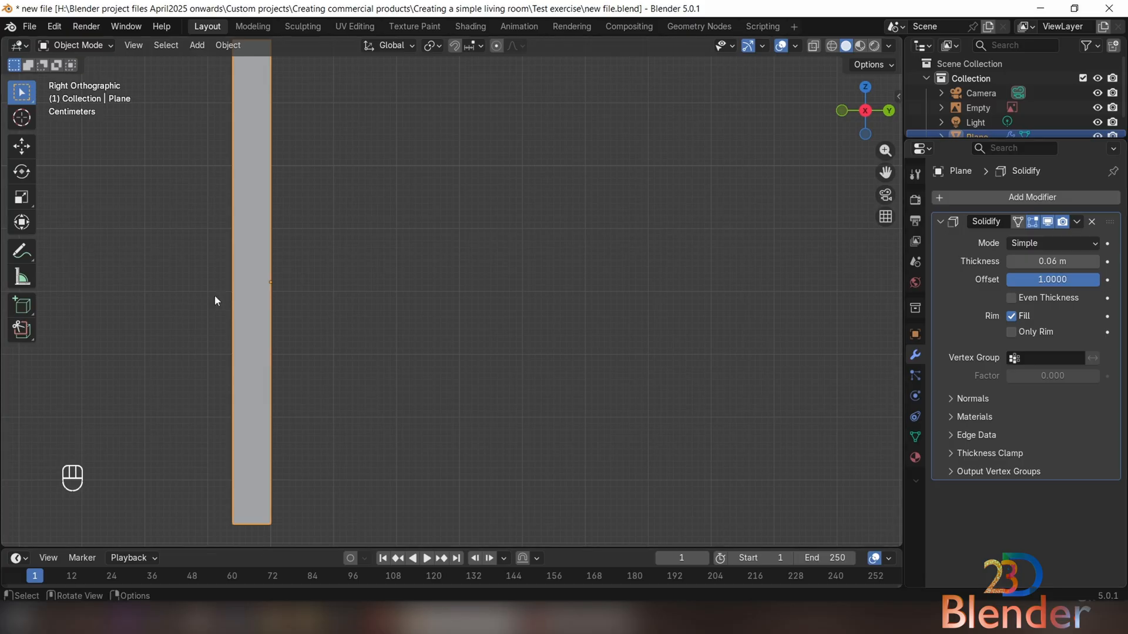
{"action": "left_click", "coordinate": [1058, 281]}
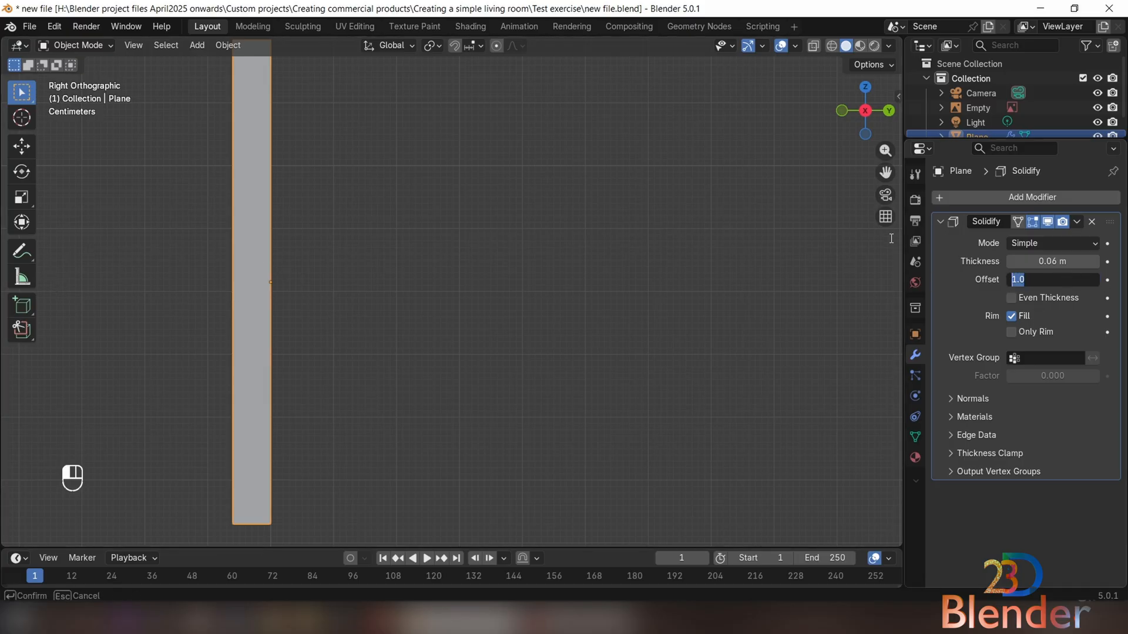
{"action": "type", "text": "0.65"}
{"action": "key", "text": "Left"}
{"action": "key", "text": "Left"}
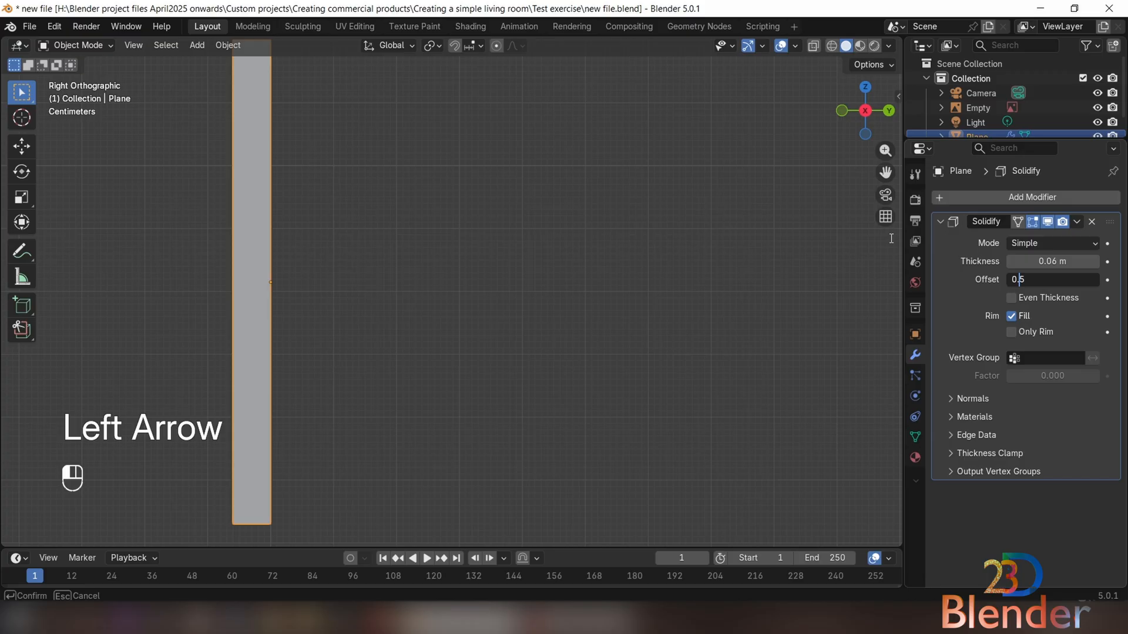
{"action": "key", "text": "Return"}
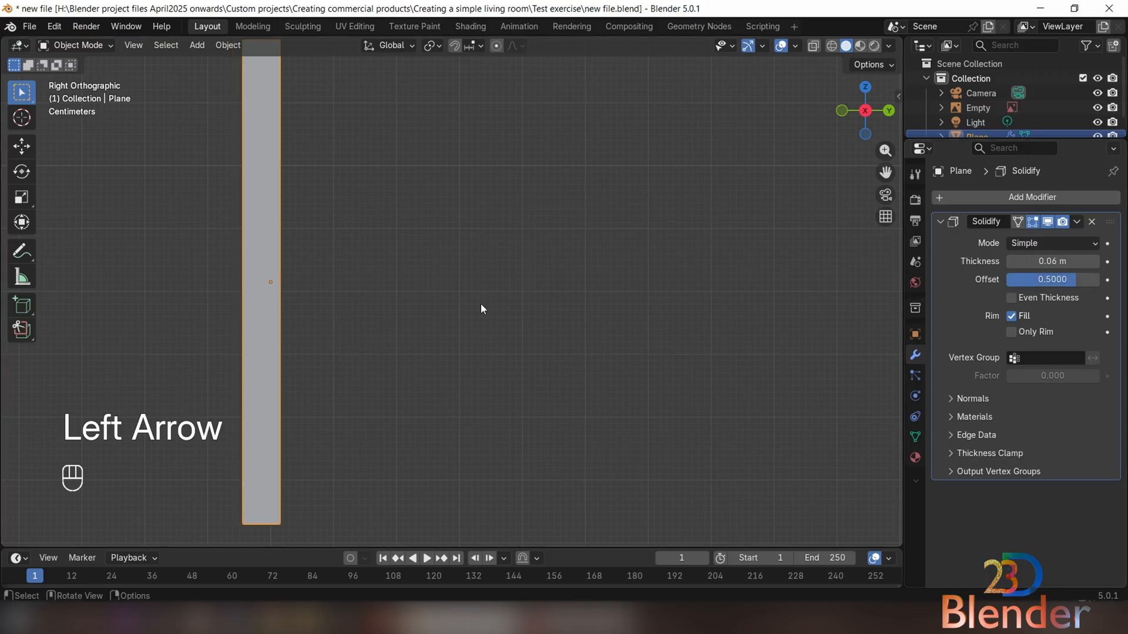
Try a Solidify offset of 0 to centre the thickness on the plane's origin
{"action": "mouse_move", "coordinate": [481, 309]}
{"action": "middle_mouse_down"}
{"action": "mouse_move", "coordinate": [498, 324]}
{"action": "mouse_move", "coordinate": [477, 318]}
{"action": "middle_mouse_up"}
{"action": "right_click", "coordinate": [1031, 278]}
{"action": "left_click_drag", "start_coordinate": [1074, 282], "coordinate": [1055, 280]}
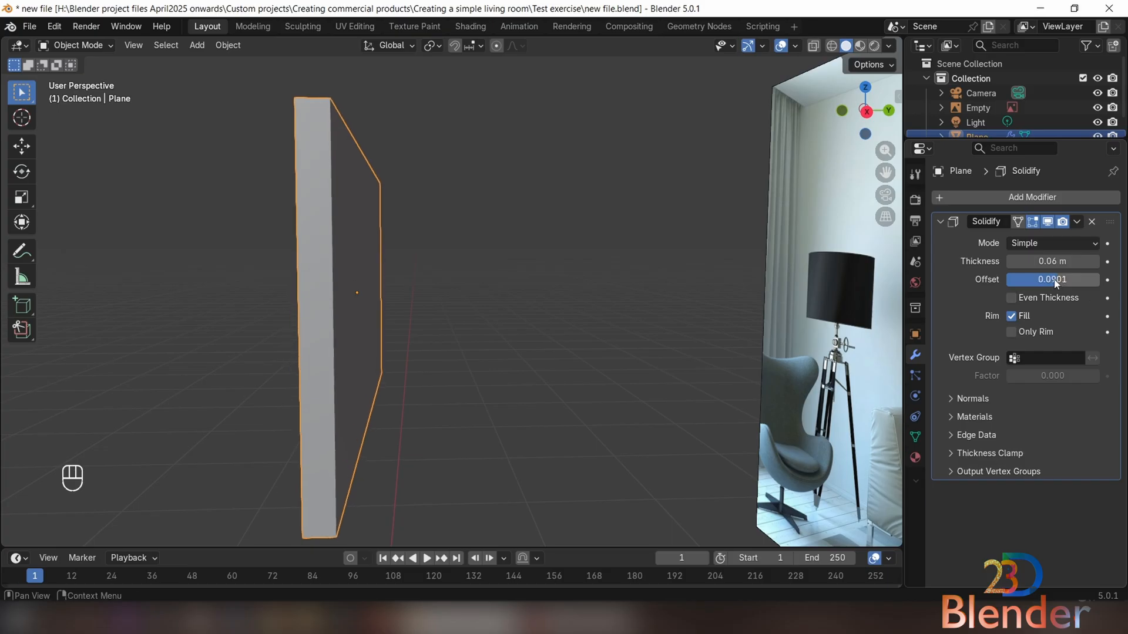
{"action": "left_click", "coordinate": [1055, 280]}
{"action": "type", "text": "00"}
{"action": "key", "text": "KP_Enter"}
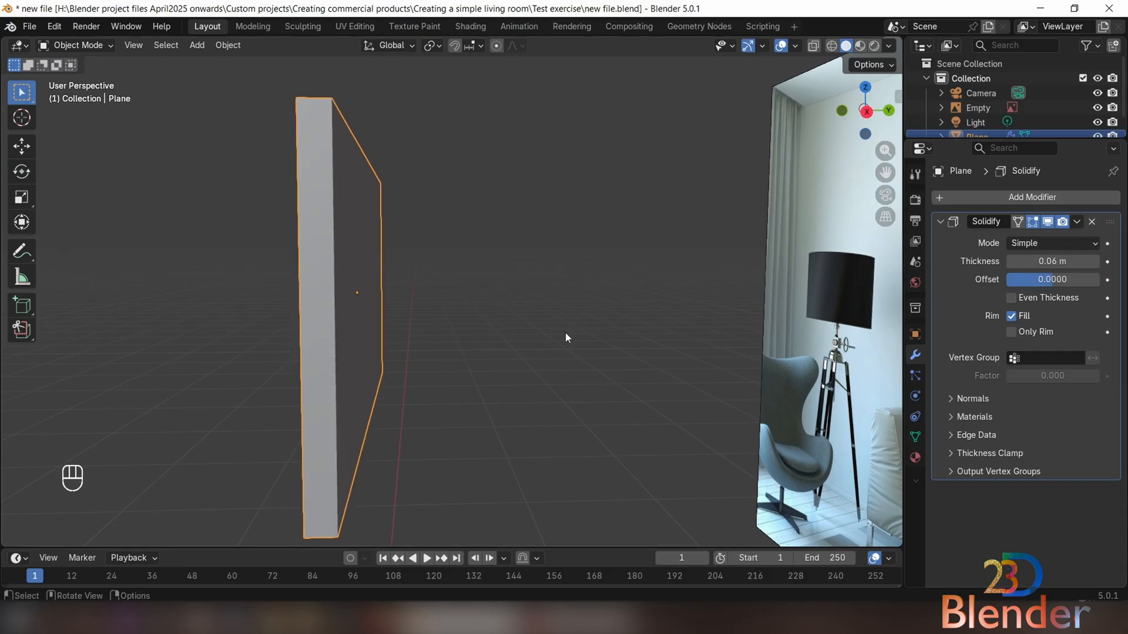
Reset the Solidify offset to its default of -1.0
{"action": "key", "text": "KP_3"}
{"action": "middle_click_drag", "start_coordinate": [565, 332], "coordinate": [499, 329]}
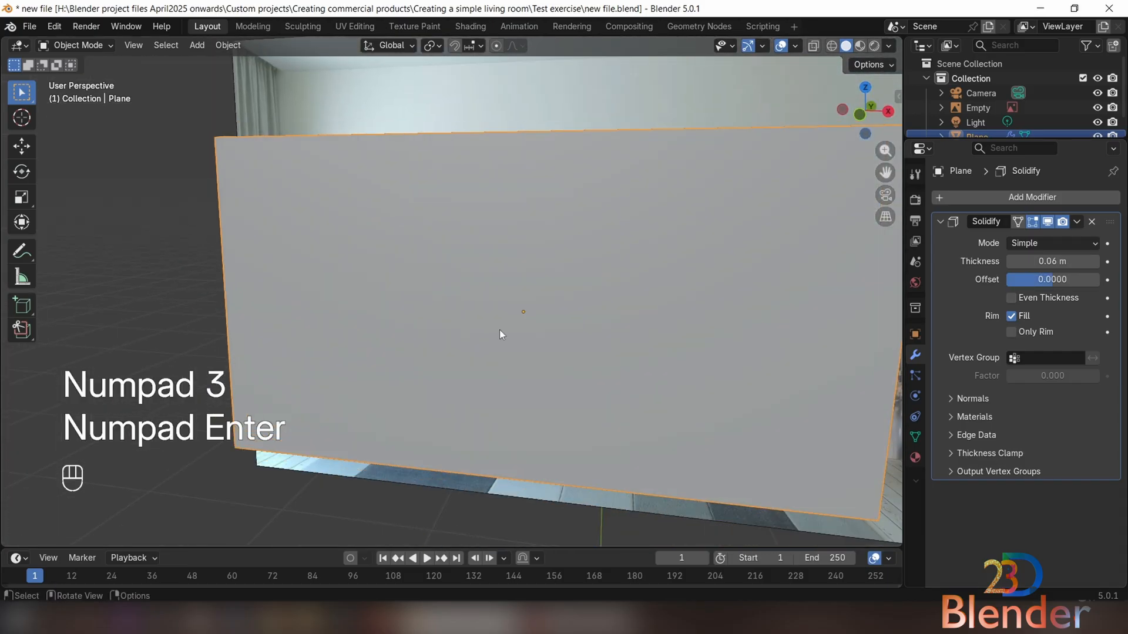
{"action": "right_click", "coordinate": [1056, 282]}
{"action": "left_click", "coordinate": [999, 281]}
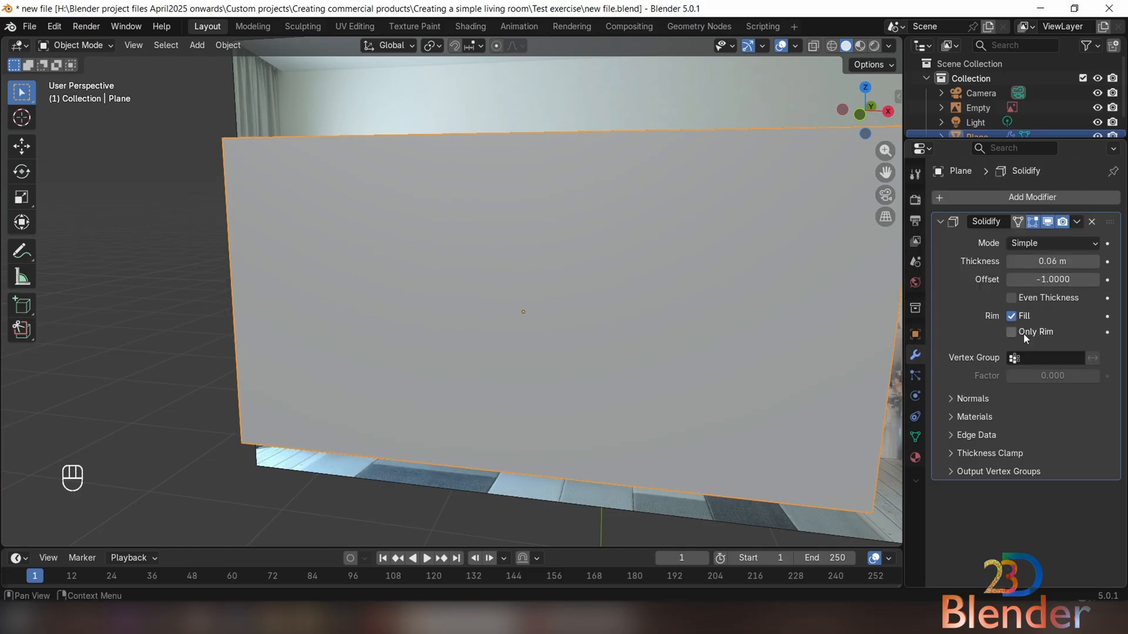
Enable Even Thickness and Only Rim for the plane's Solidify modifier
{"action": "left_click", "coordinate": [1011, 298]}
{"action": "middle_click_drag", "start_coordinate": [739, 274], "coordinate": [678, 272]}
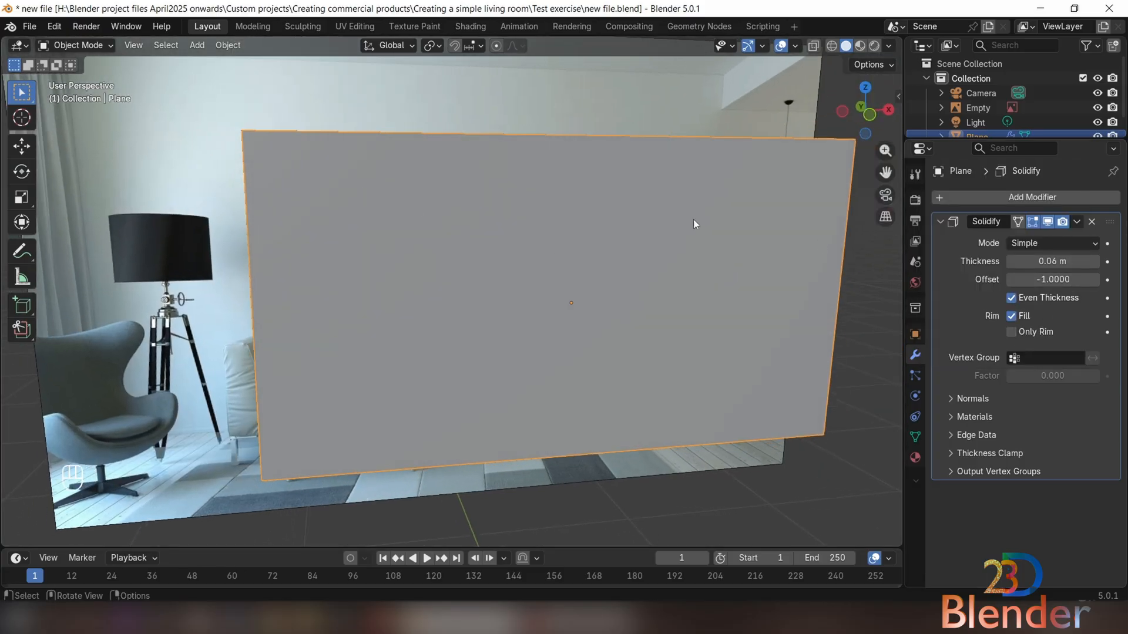
{"action": "middle_click_drag", "start_coordinate": [307, 178], "coordinate": [826, 329]}
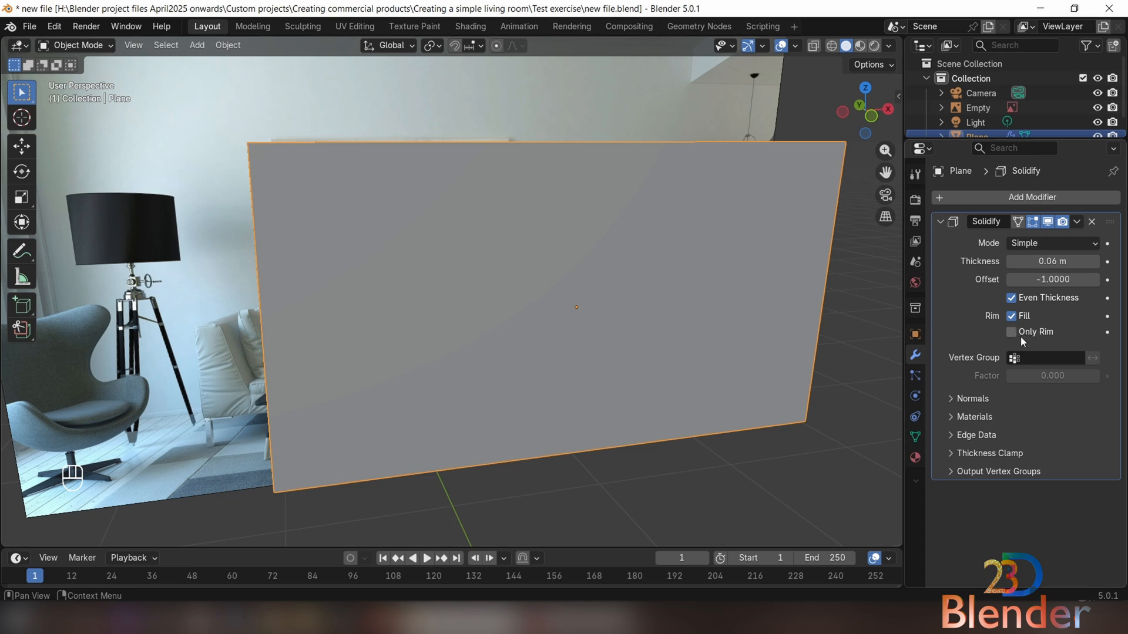
{"action": "middle_click_drag", "start_coordinate": [852, 344], "coordinate": [571, 256]}
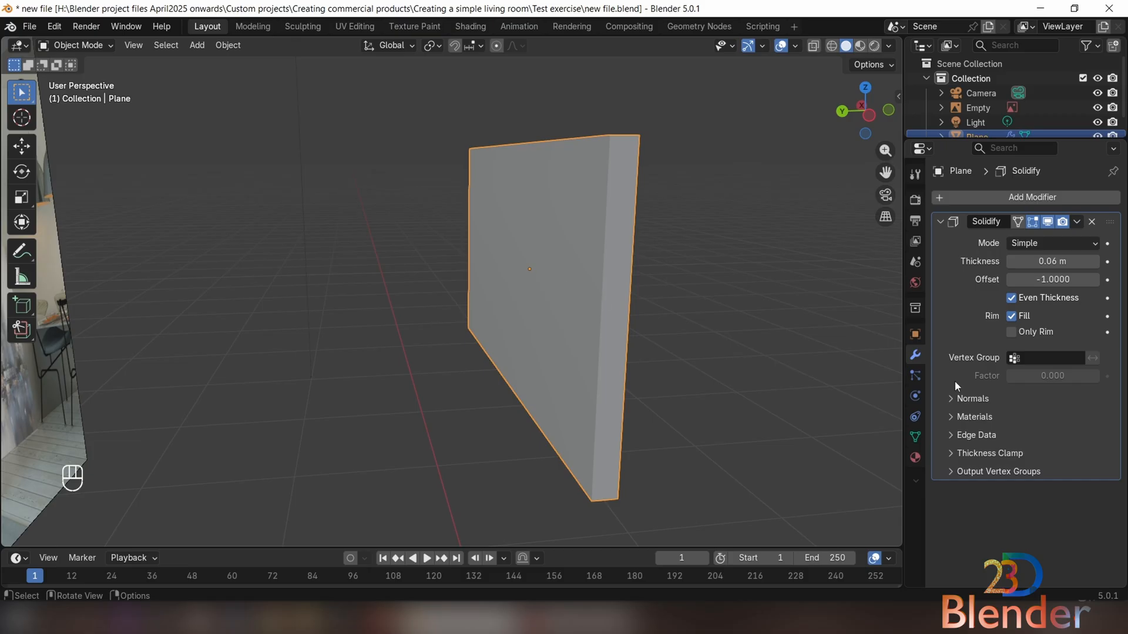
{"action": "left_click", "coordinate": [1020, 333]}
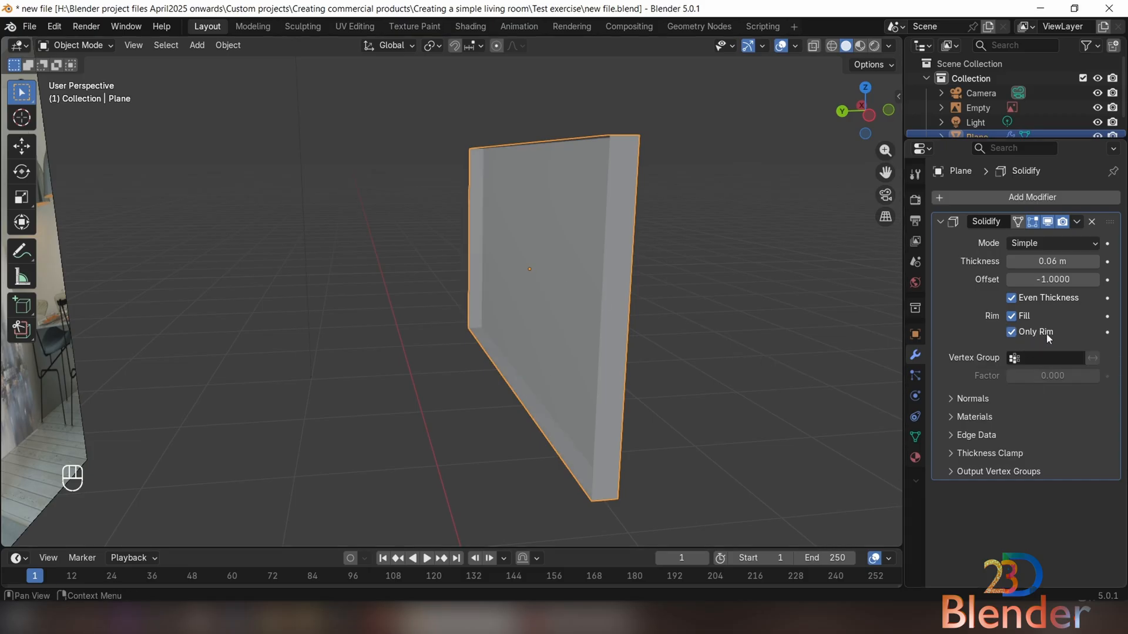
Reduce the plane's Solidify thickness to 0.02 m and collapse the modifier's settings
{"action": "middle_click_drag", "start_coordinate": [539, 325], "coordinate": [496, 276]}
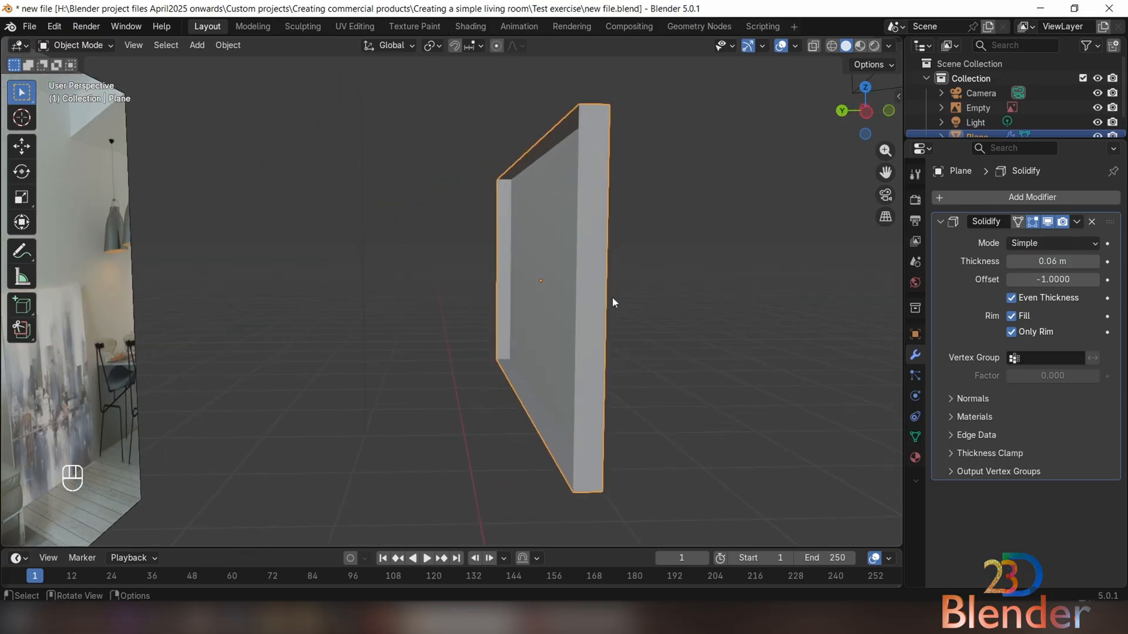
{"action": "middle_click_drag", "start_coordinate": [612, 298], "coordinate": [555, 318]}
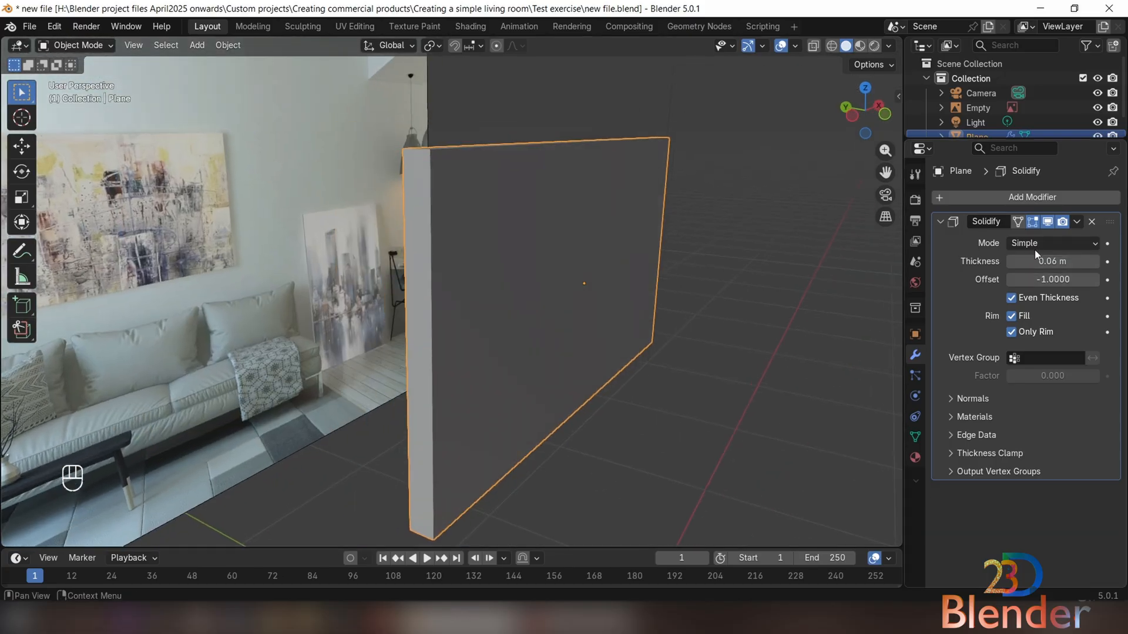
{"action": "left_click", "coordinate": [1010, 262]}
{"action": "left_click", "coordinate": [1009, 262]}
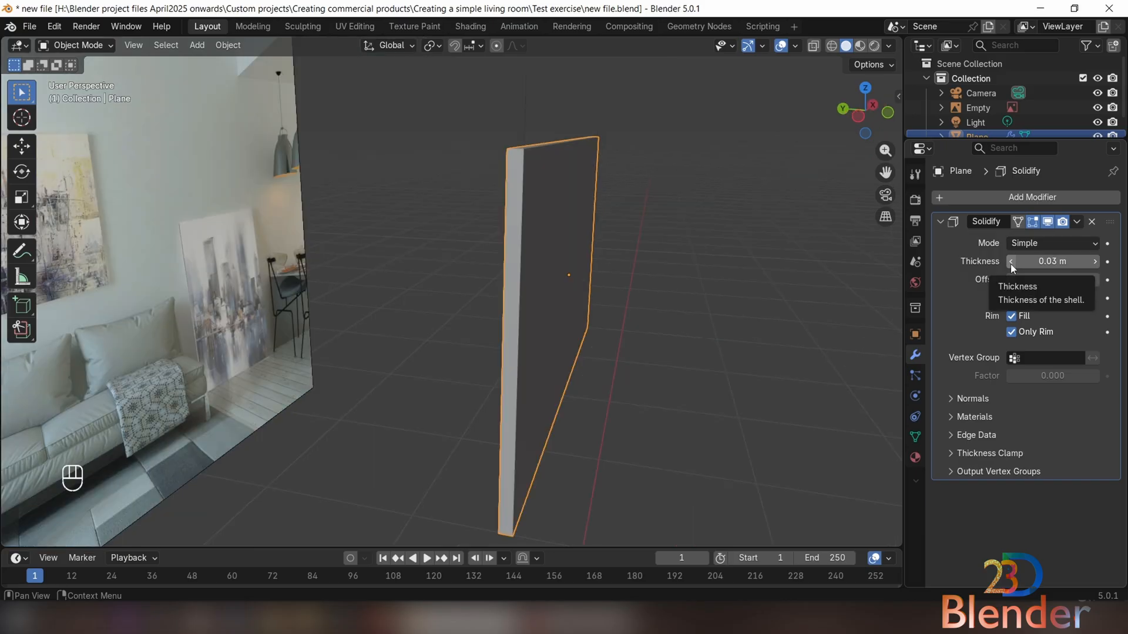
{"action": "left_click", "coordinate": [1011, 263]}
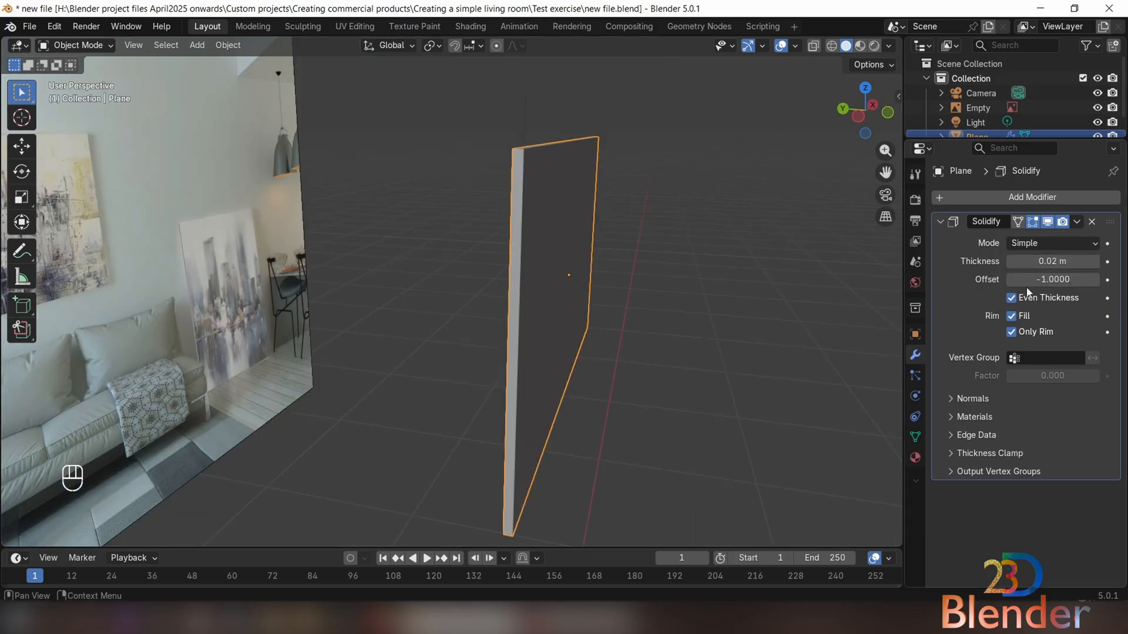
{"action": "middle_click_drag", "start_coordinate": [574, 308], "coordinate": [425, 284]}
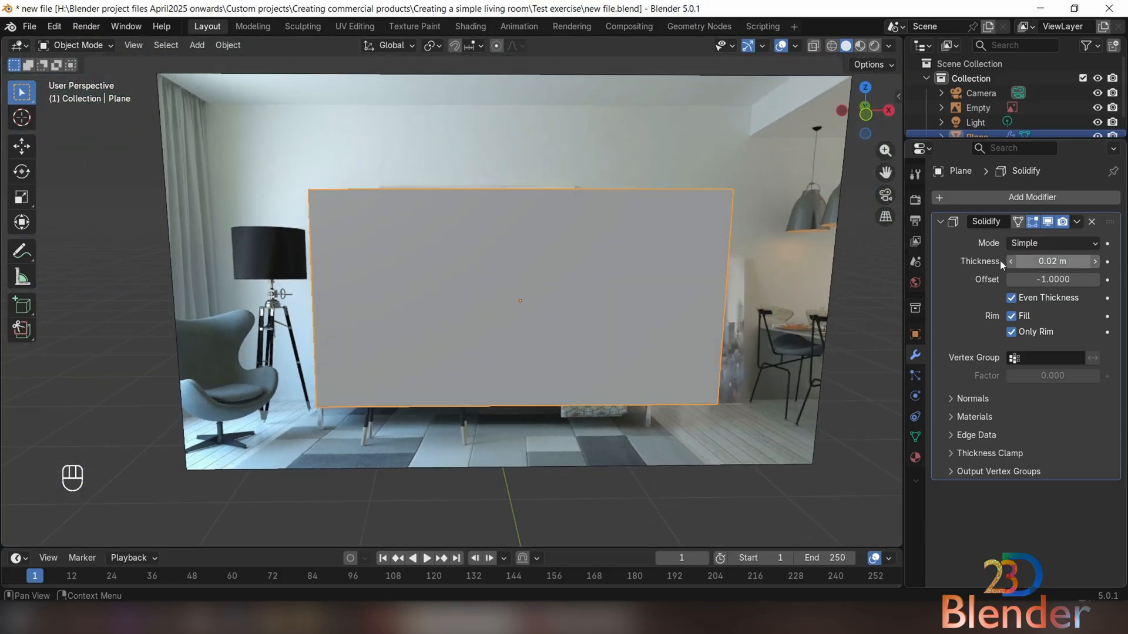
{"action": "left_click", "coordinate": [940, 221]}
{"action": "scroll", "coordinate": [964, 126], "scroll_direction": "down", "scroll_amount": 1}
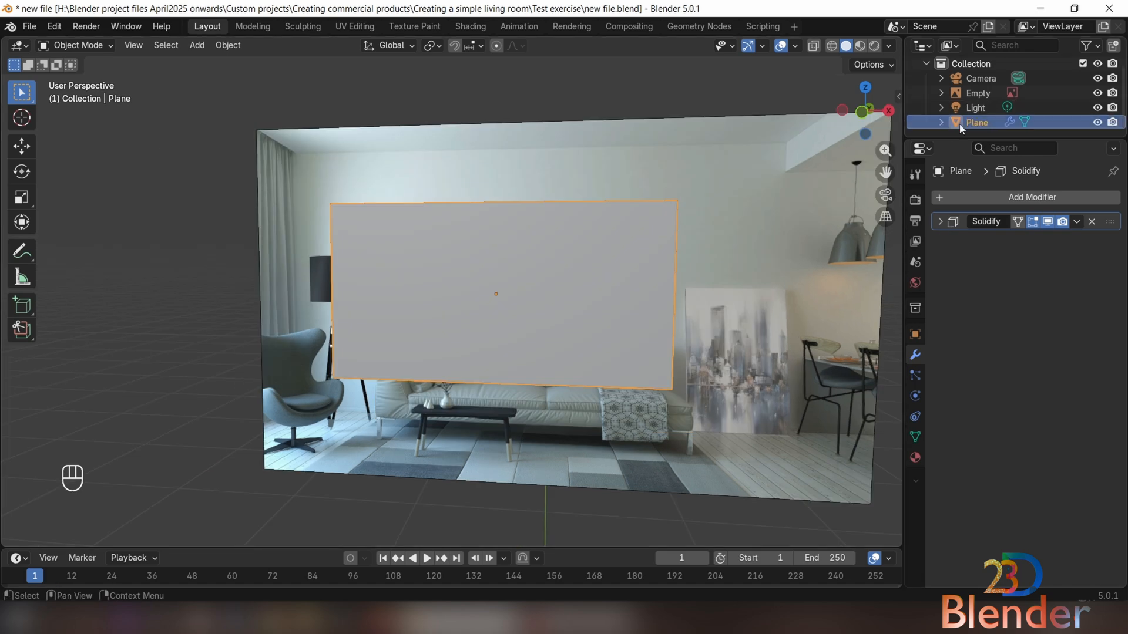
Enlarge the Outliner area's height and check its list of editor types without switching editor
{"action": "left_click_drag", "start_coordinate": [963, 140], "coordinate": [963, 257]}
{"action": "left_click", "coordinate": [923, 46]}
{"action": "left_click", "coordinate": [927, 45]}
{"action": "left_click", "coordinate": [930, 46]}
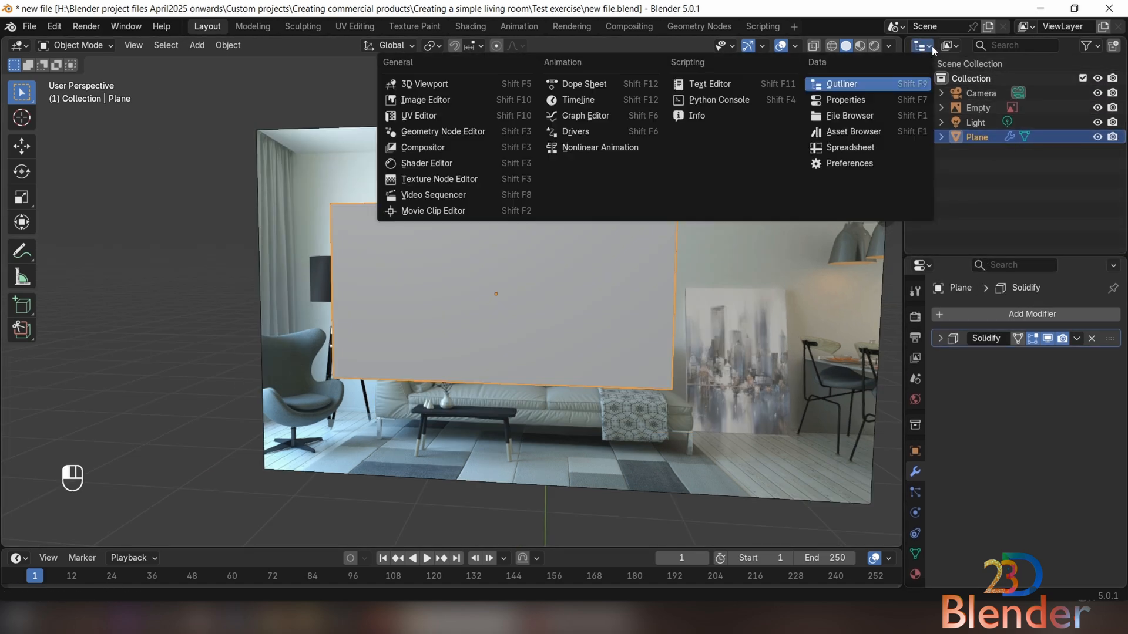
{"action": "left_click", "coordinate": [930, 47]}
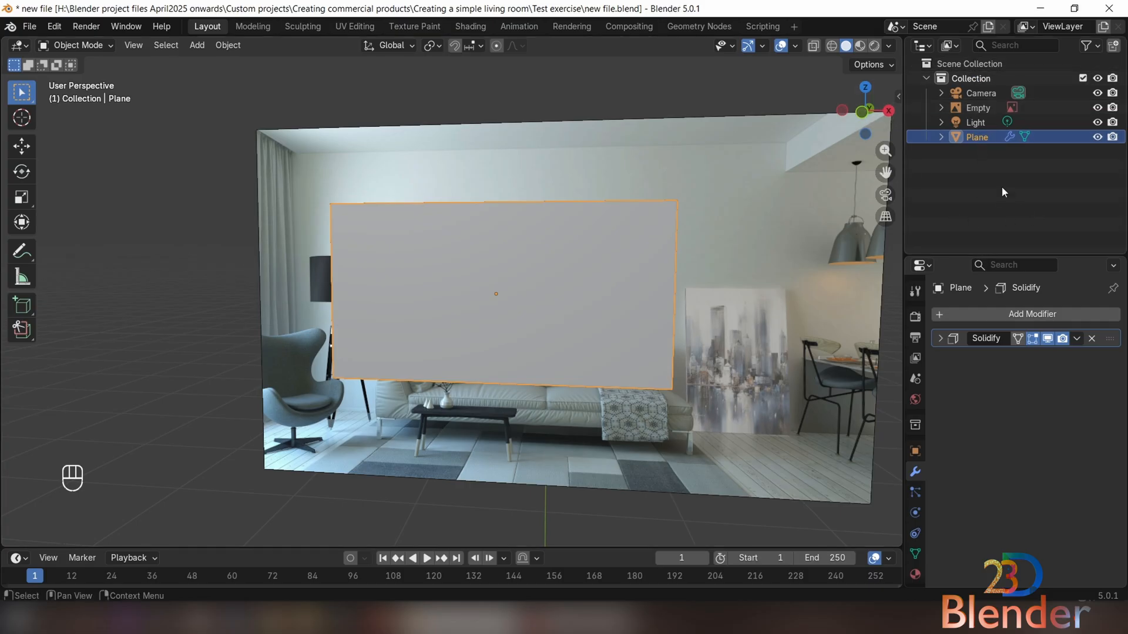
Examine how Collection nests under the Scene Collection by collapsing and re-expanding it in the Outliner
{"action": "left_click", "coordinate": [957, 80]}
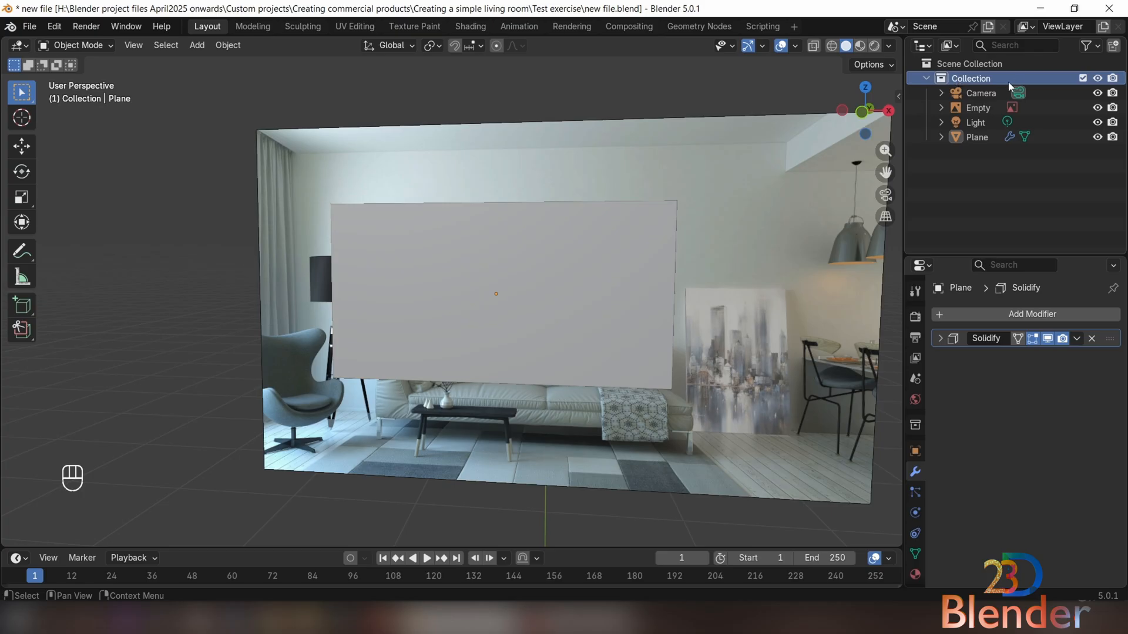
{"action": "left_click", "coordinate": [925, 78]}
{"action": "left_click", "coordinate": [957, 62]}
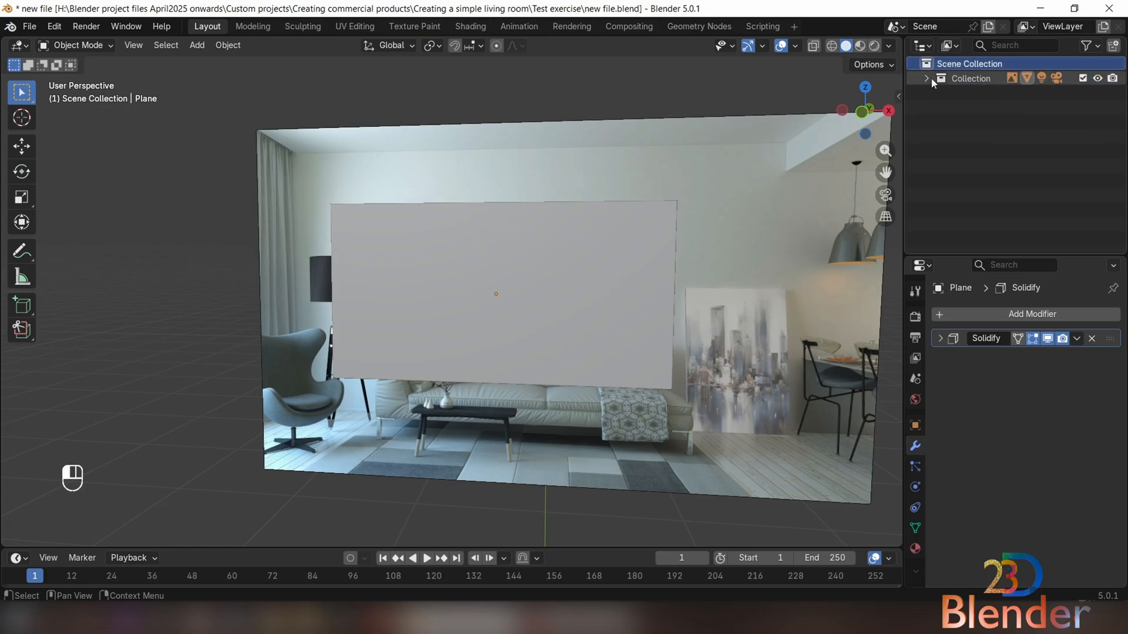
{"action": "left_click", "coordinate": [926, 79]}
{"action": "left_click", "coordinate": [972, 79]}
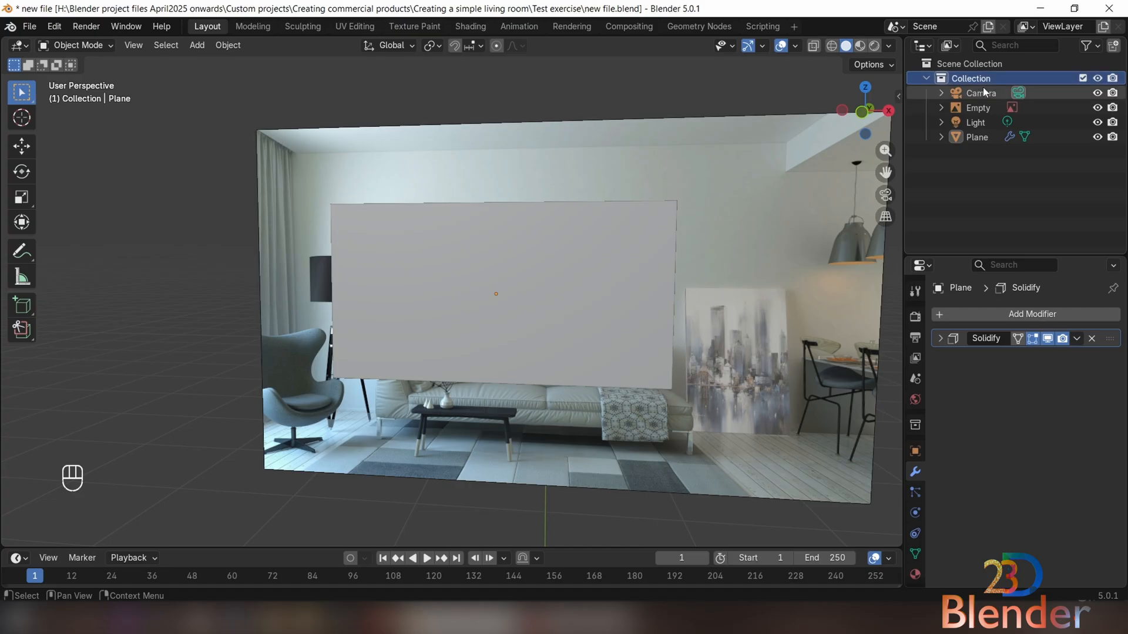
Select the Empty, Light and Plane entries in the Outliner to identify which scene objects they represent
{"action": "left_click", "coordinate": [978, 108]}
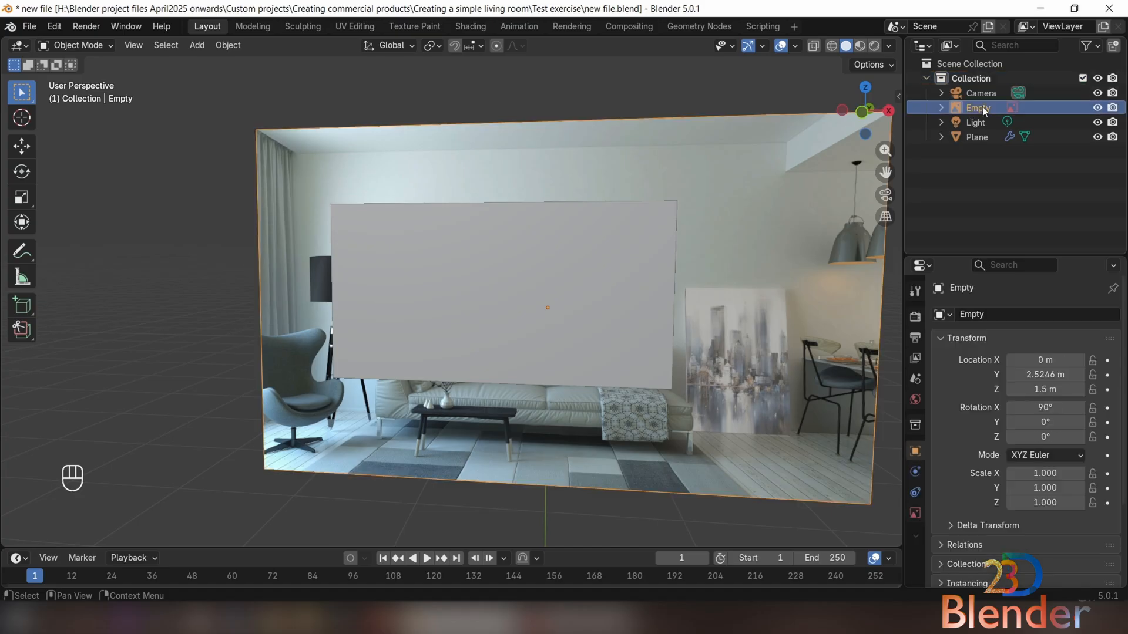
{"action": "scroll", "coordinate": [515, 147], "scroll_direction": "down", "scroll_amount": 2}
{"action": "middle_click_drag", "start_coordinate": [515, 147], "coordinate": [216, 222]}
{"action": "left_click", "coordinate": [975, 122]}
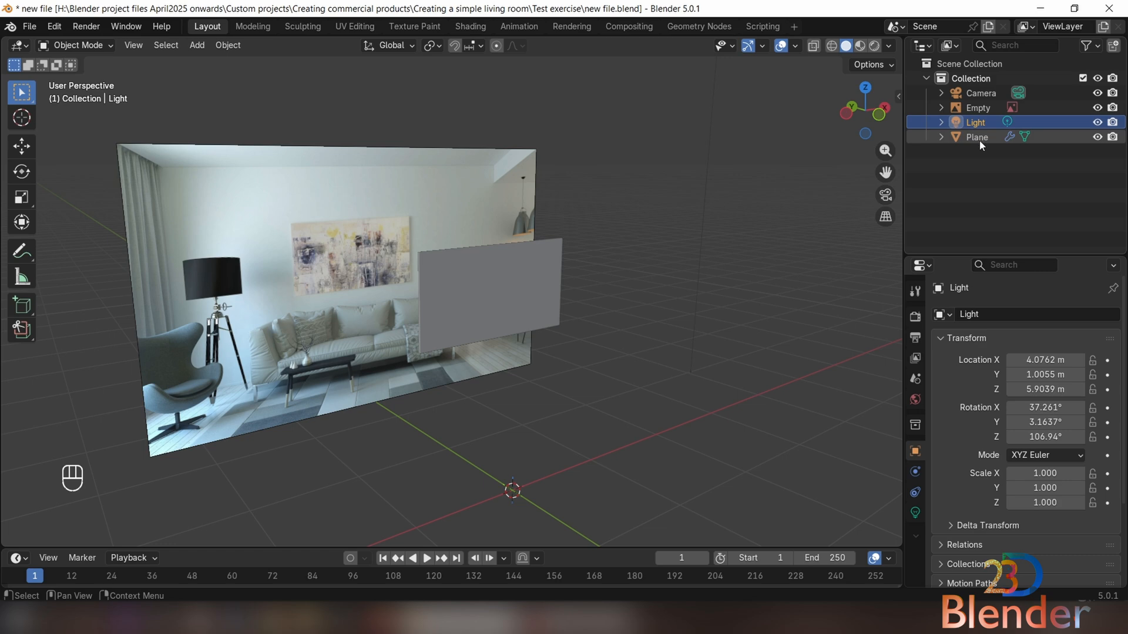
{"action": "left_click", "coordinate": [979, 139]}
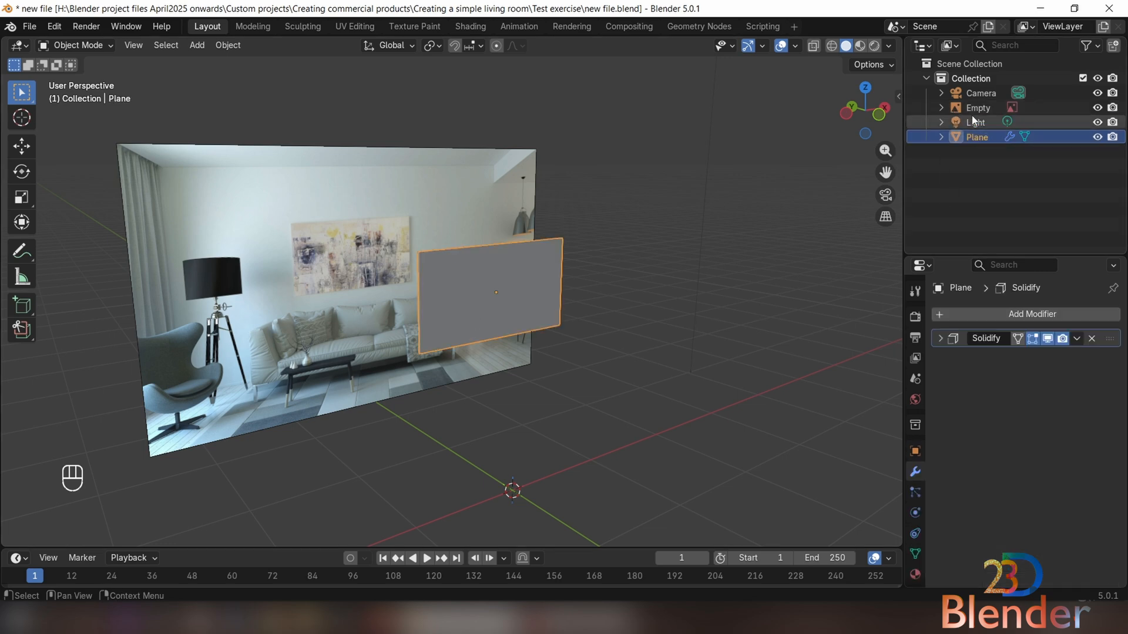
{"action": "left_click", "coordinate": [977, 108]}
{"action": "left_click", "coordinate": [977, 136]}
{"action": "left_click", "coordinate": [946, 109]}
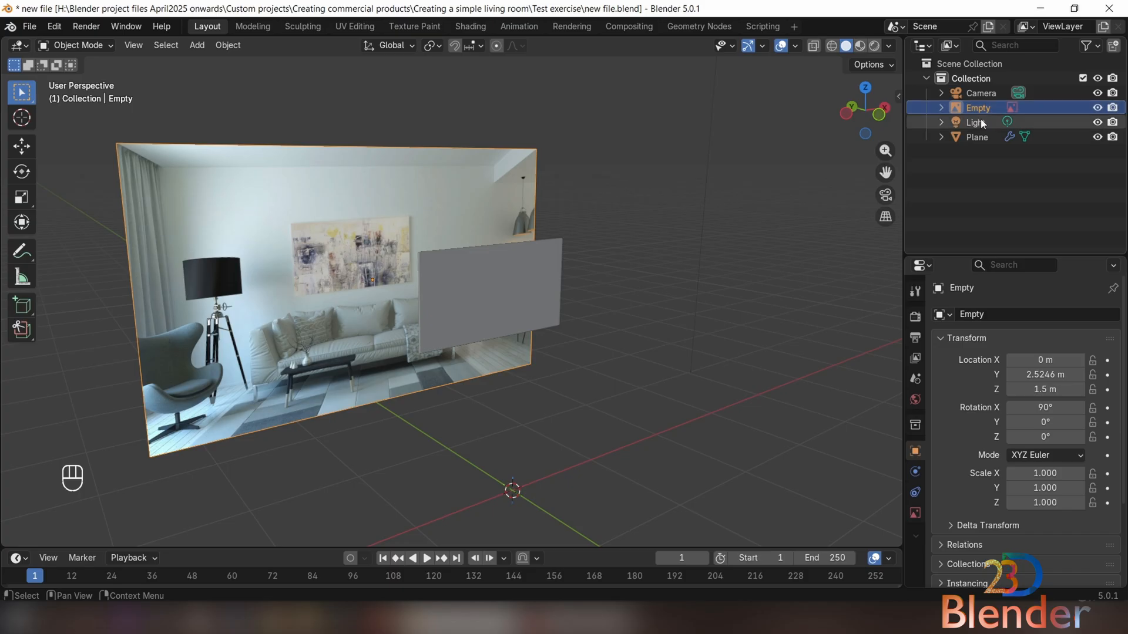
Rename the reference image's Empty object as Ref in the Outliner
{"action": "middle_click_drag", "start_coordinate": [422, 312], "coordinate": [630, 244]}
{"action": "double_click", "coordinate": [998, 111]}
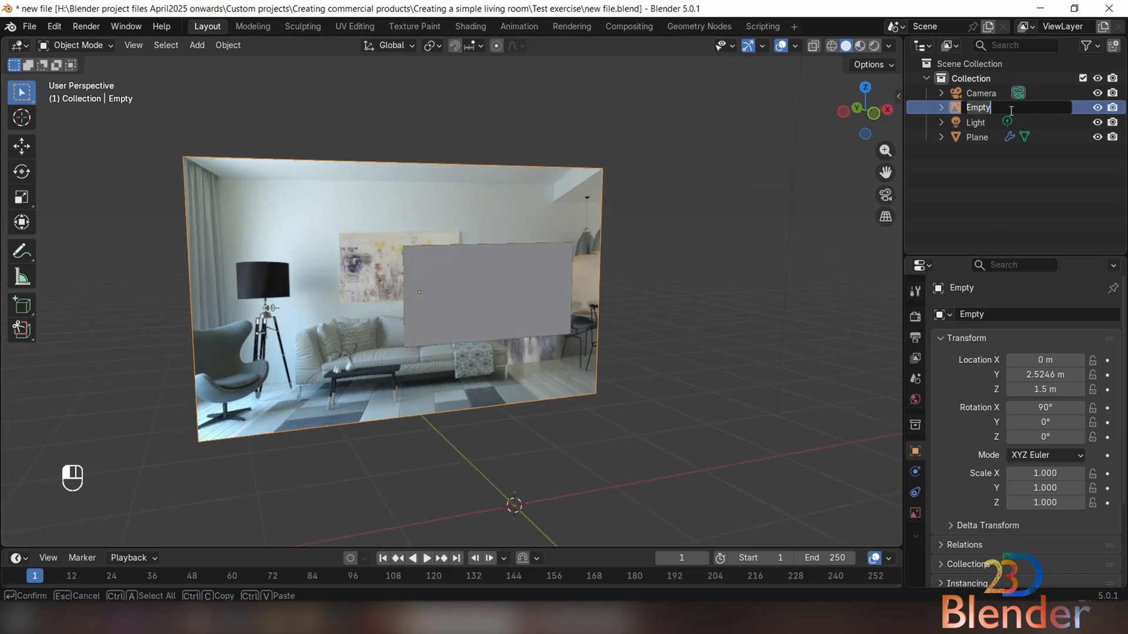
{"action": "key", "text": "Return"}
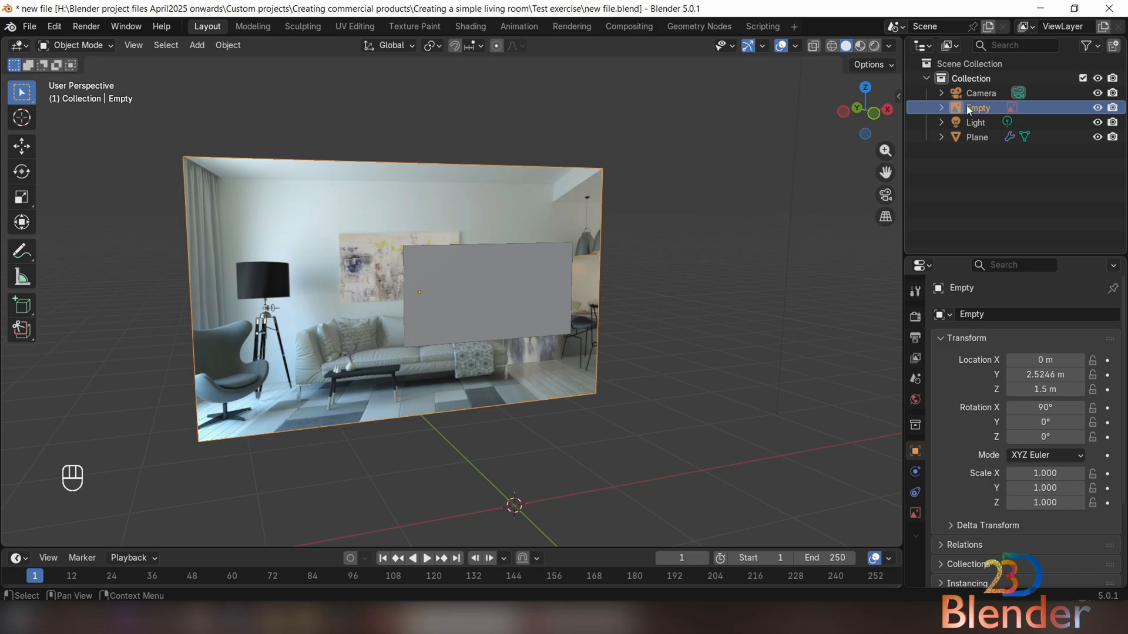
{"action": "key", "text": "F2"}
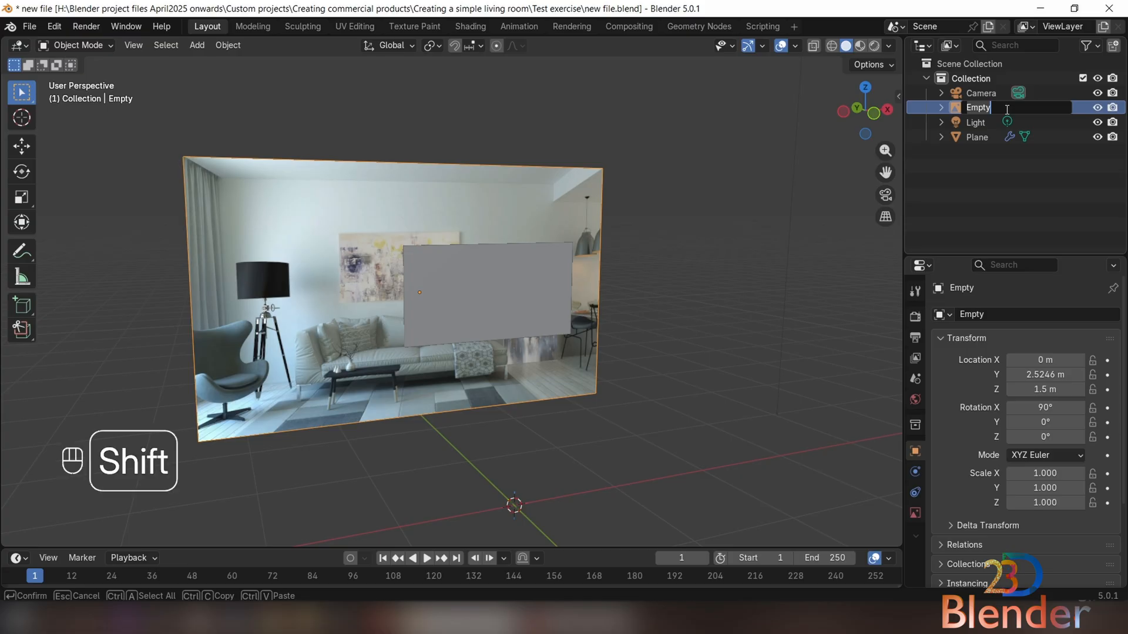
{"action": "type", "text": "Ref"}
{"action": "key", "text": "Return"}
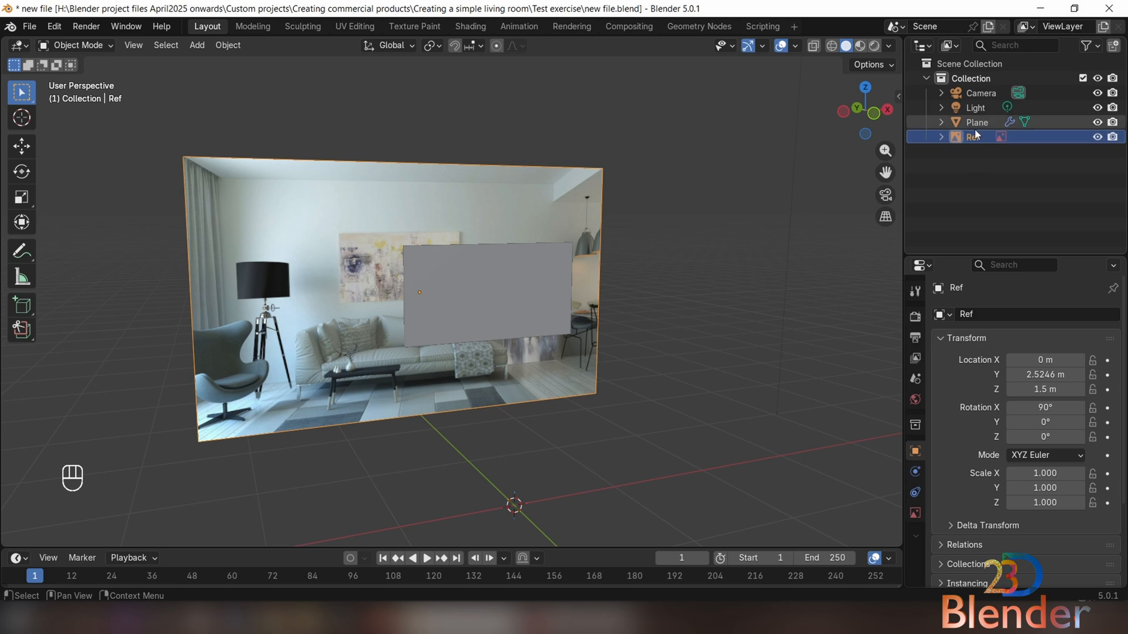
Move the Ref image into a new collection named Ref and collapse that collection
{"action": "key", "text": "m"}
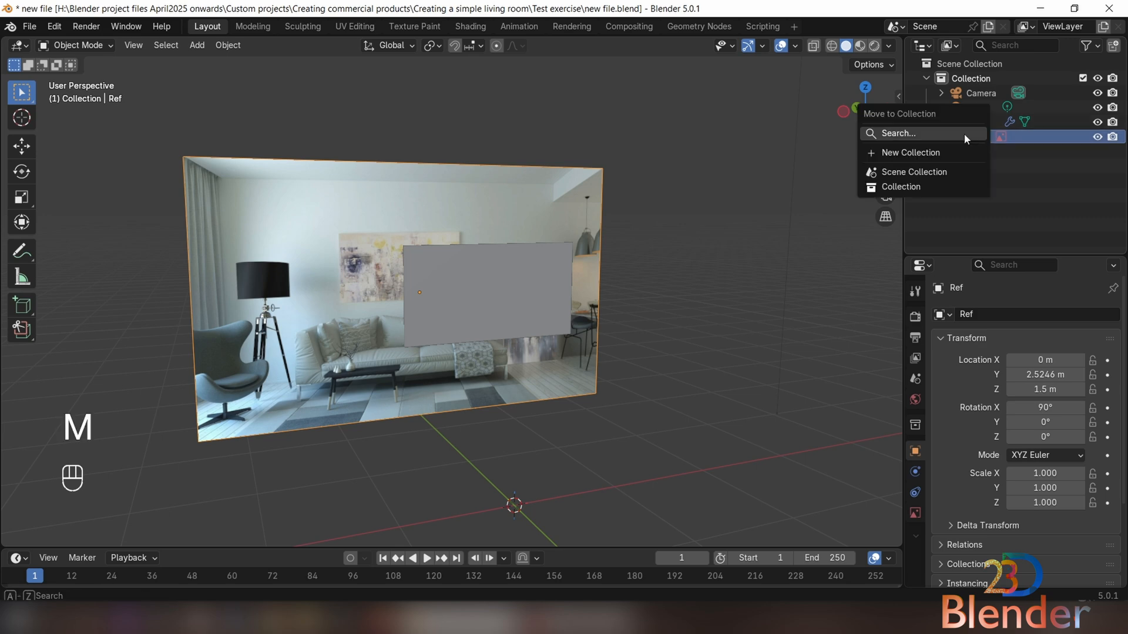
{"action": "left_click", "coordinate": [900, 153]}
{"action": "type", "text": "Ref"}
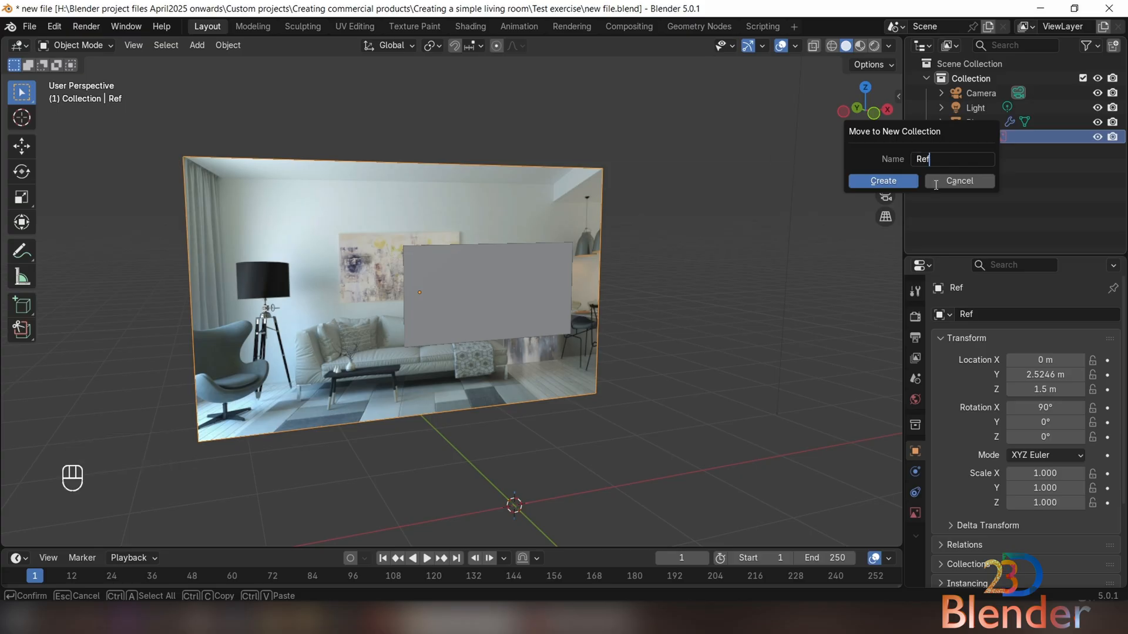
{"action": "key", "text": "Return"}
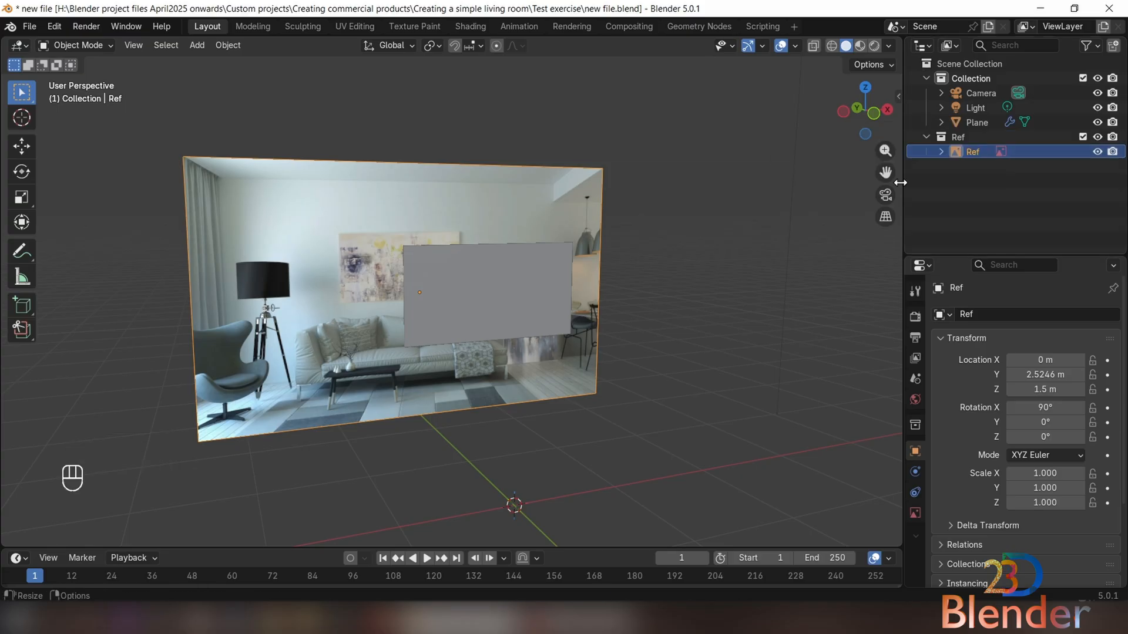
{"action": "left_click", "coordinate": [925, 138]}
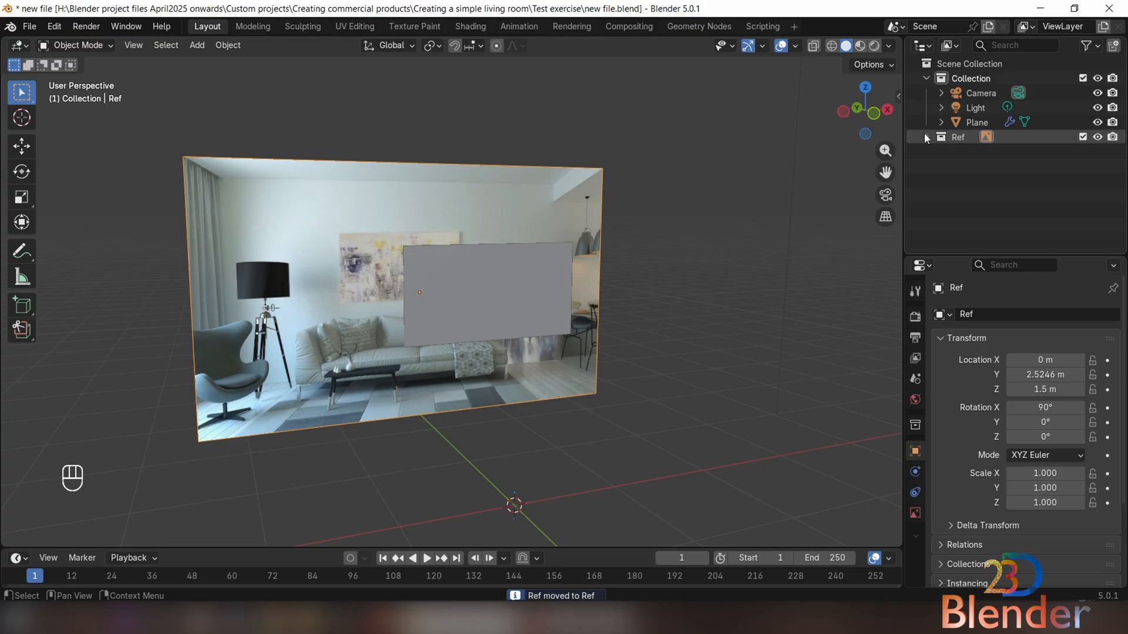
{"action": "left_click", "coordinate": [926, 138]}
{"action": "left_click", "coordinate": [964, 154]}
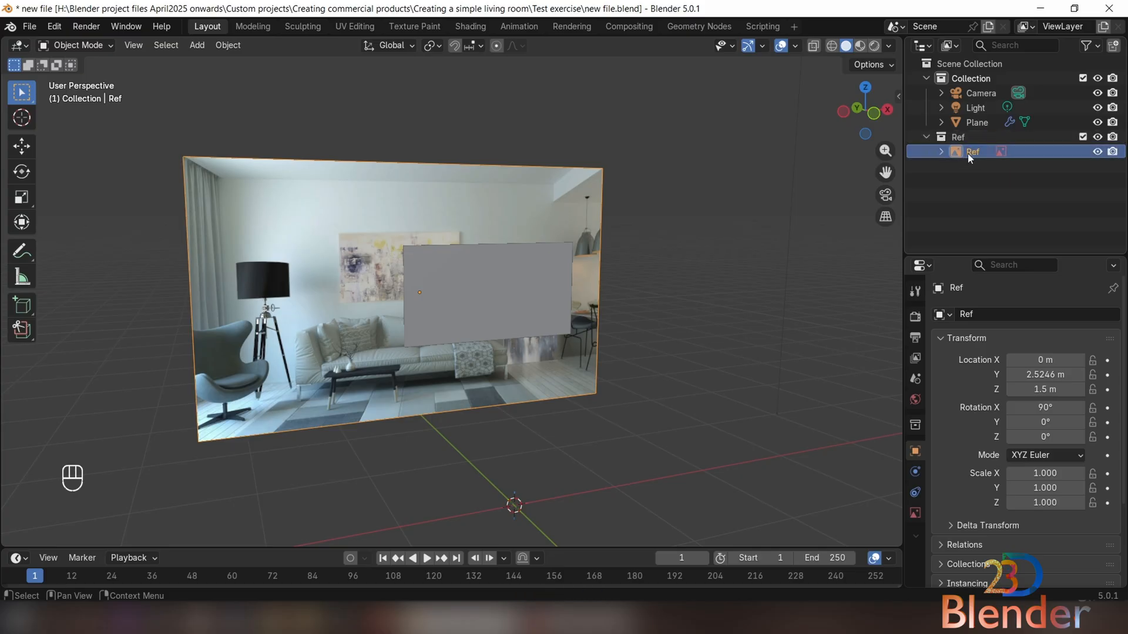
{"action": "left_click", "coordinate": [927, 138]}
Move the plane into a new collection named Portrait and rename the plane as Portrait
{"action": "left_click", "coordinate": [967, 125]}
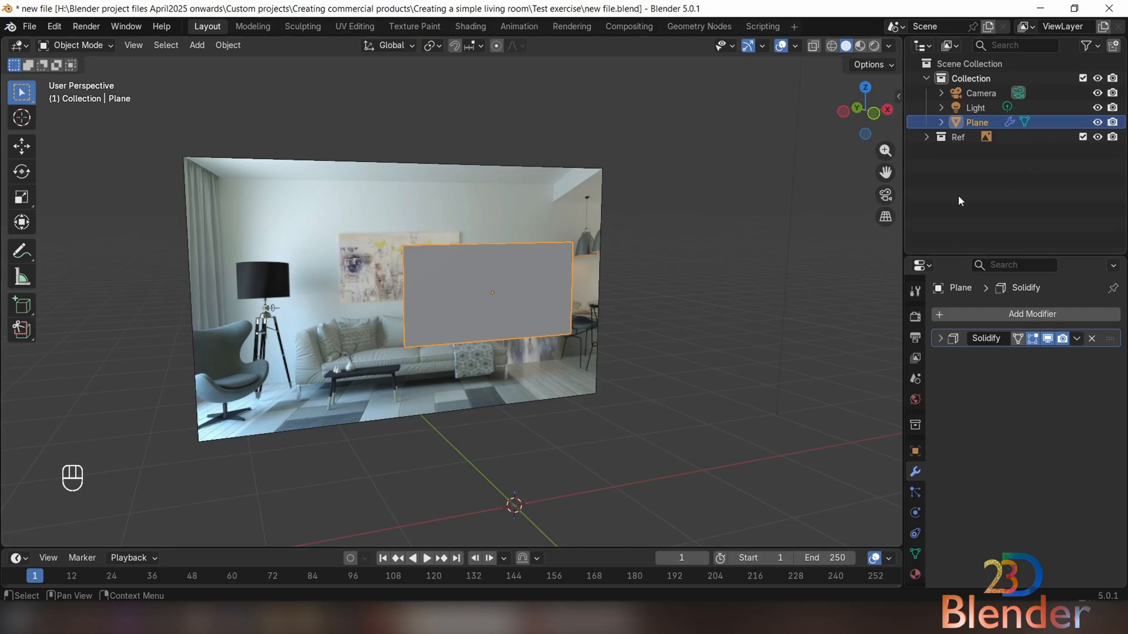
{"action": "key", "text": "m"}
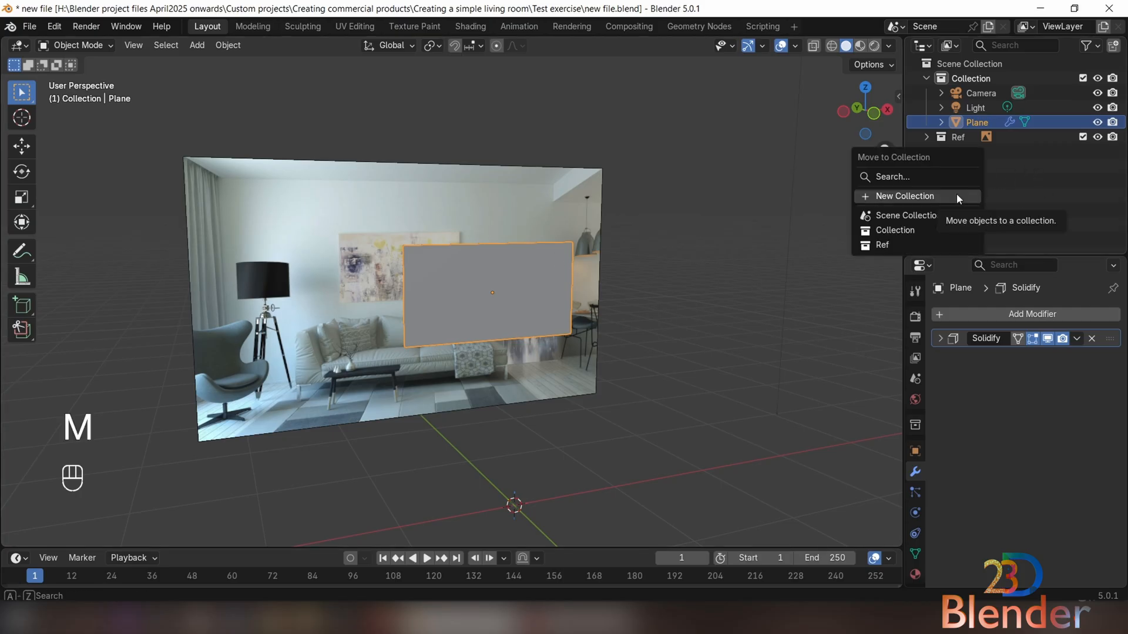
{"action": "left_click", "coordinate": [957, 196]}
{"action": "left_click", "coordinate": [1038, 203]}
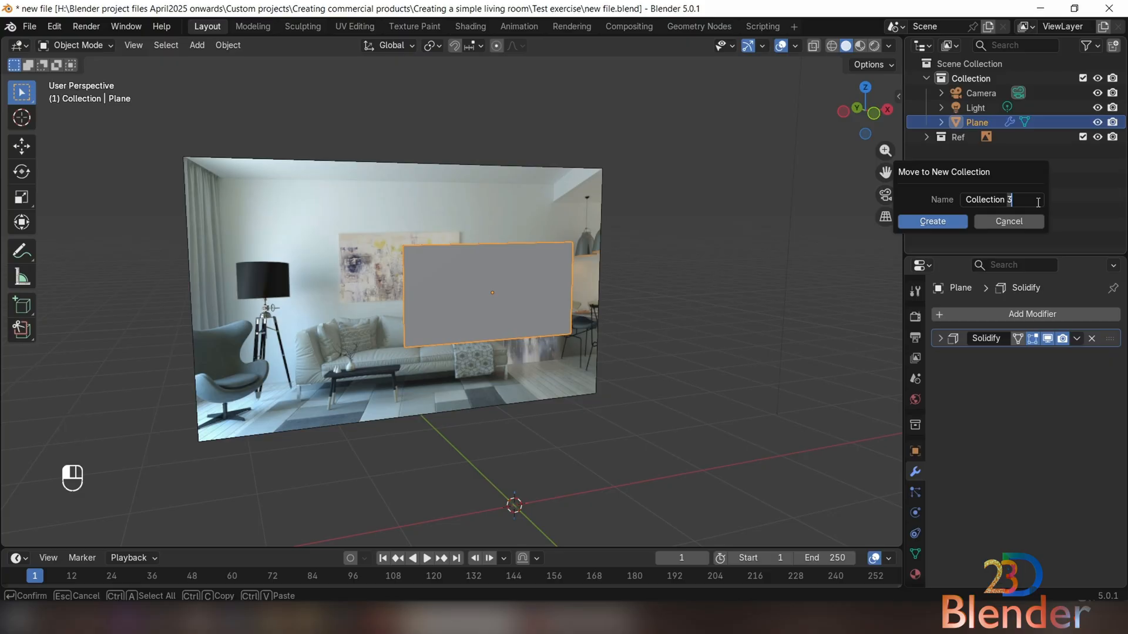
{"action": "key", "text": "ctrl+a"}
{"action": "type", "text": "Portrat"}
{"action": "key", "text": "Return"}
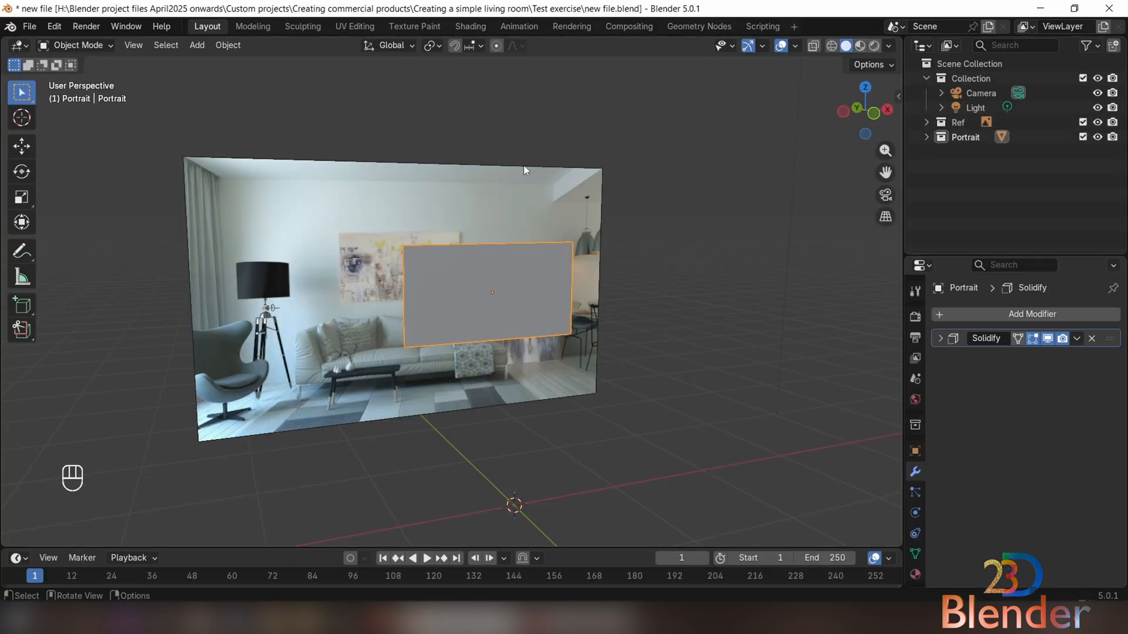
Select the reference image and the portrait in turn in the viewport, and expand the Ref and Portrait collections
{"action": "left_click", "coordinate": [437, 191]}
{"action": "left_click", "coordinate": [540, 316]}
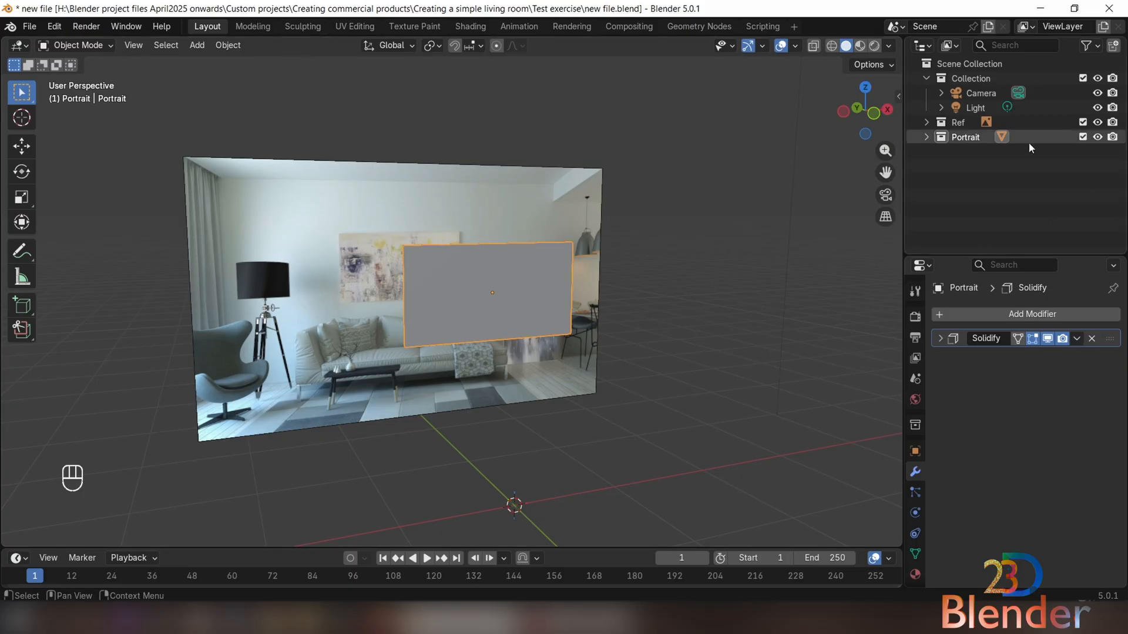
{"action": "left_click", "coordinate": [449, 206]}
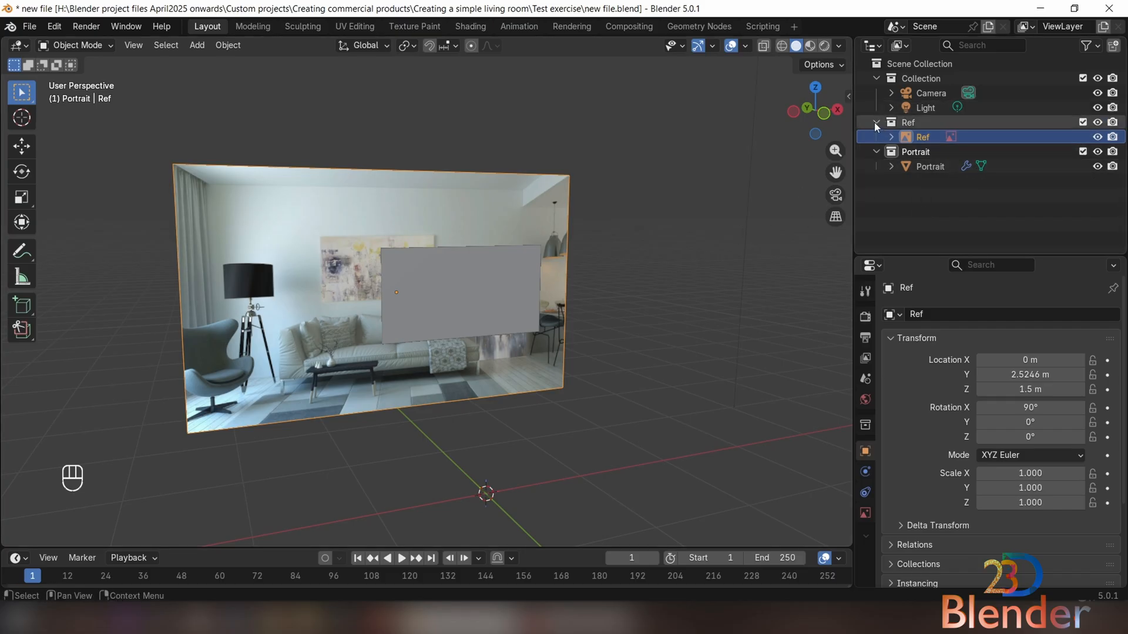
Try excluding the Portrait collection from the view layer and include it again
{"action": "left_click", "coordinate": [905, 153]}
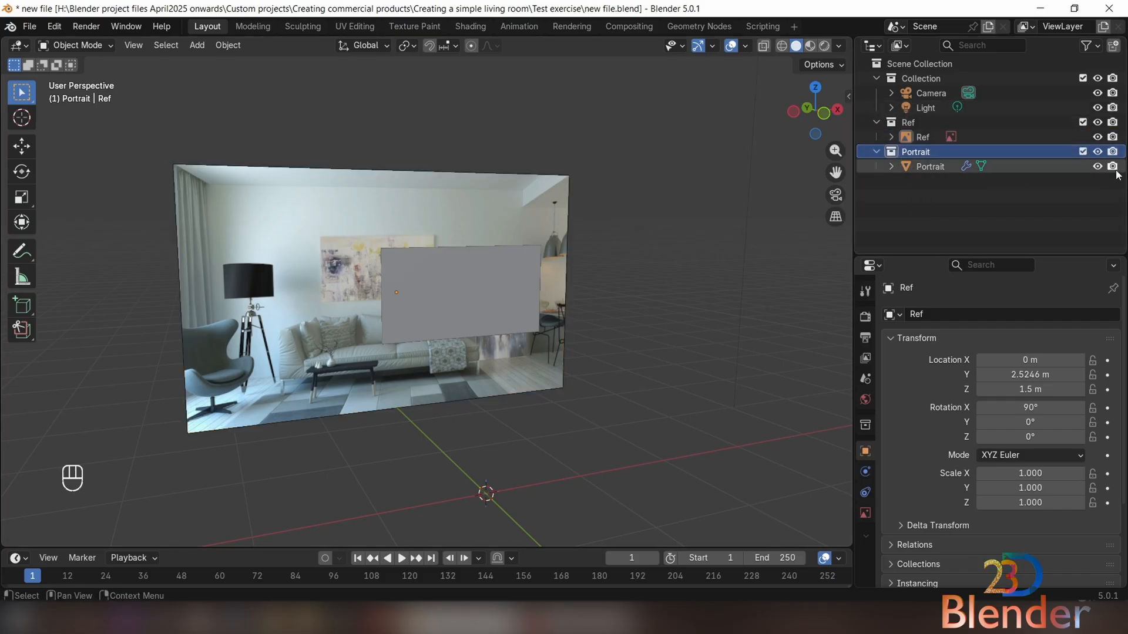
{"action": "left_click", "coordinate": [1083, 152]}
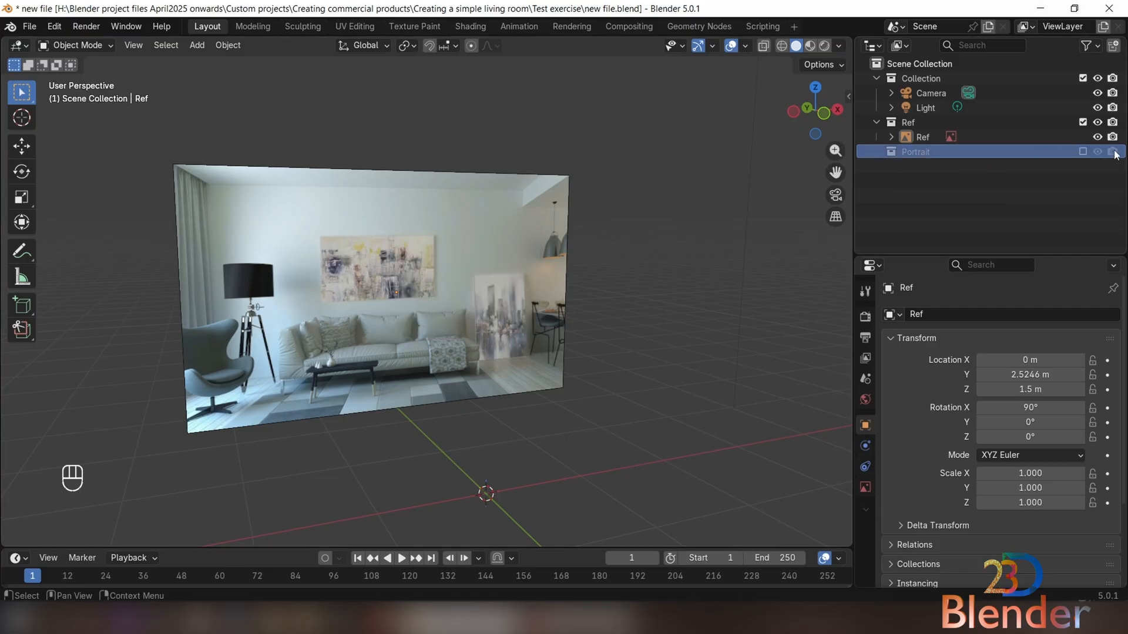
{"action": "left_click", "coordinate": [1082, 151]}
Switch to the front orthographic view and temporarily hide the Portrait collection in the viewport
{"action": "middle_click_drag", "start_coordinate": [552, 265], "coordinate": [571, 337]}
{"action": "left_click", "coordinate": [571, 338]}
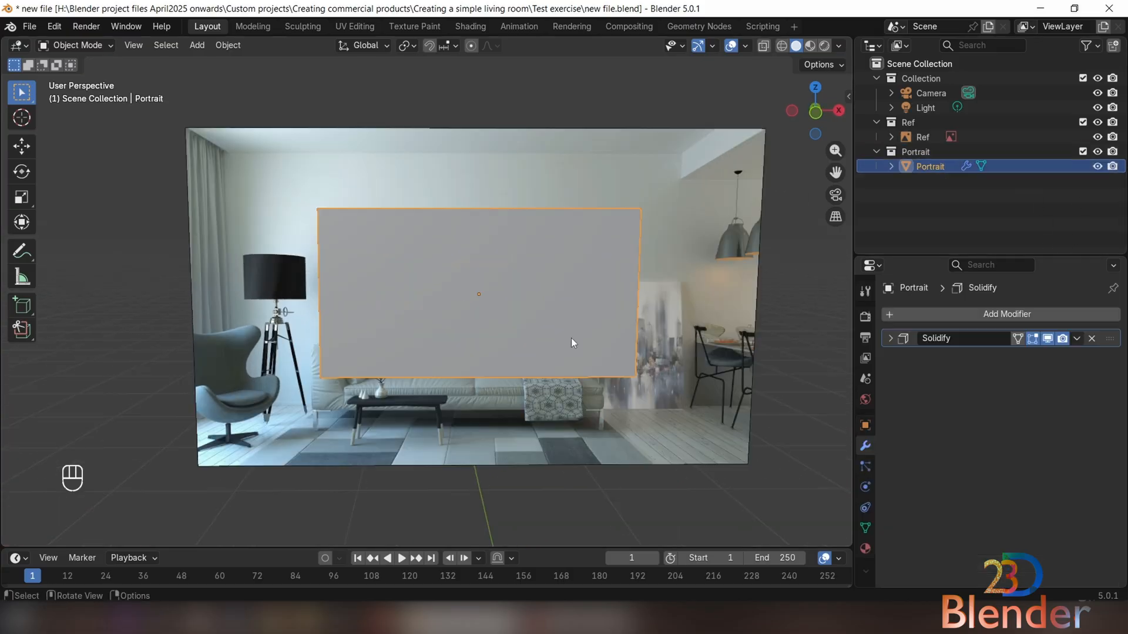
{"action": "key", "text": "KP_5"}
{"action": "key", "text": "KP_1"}
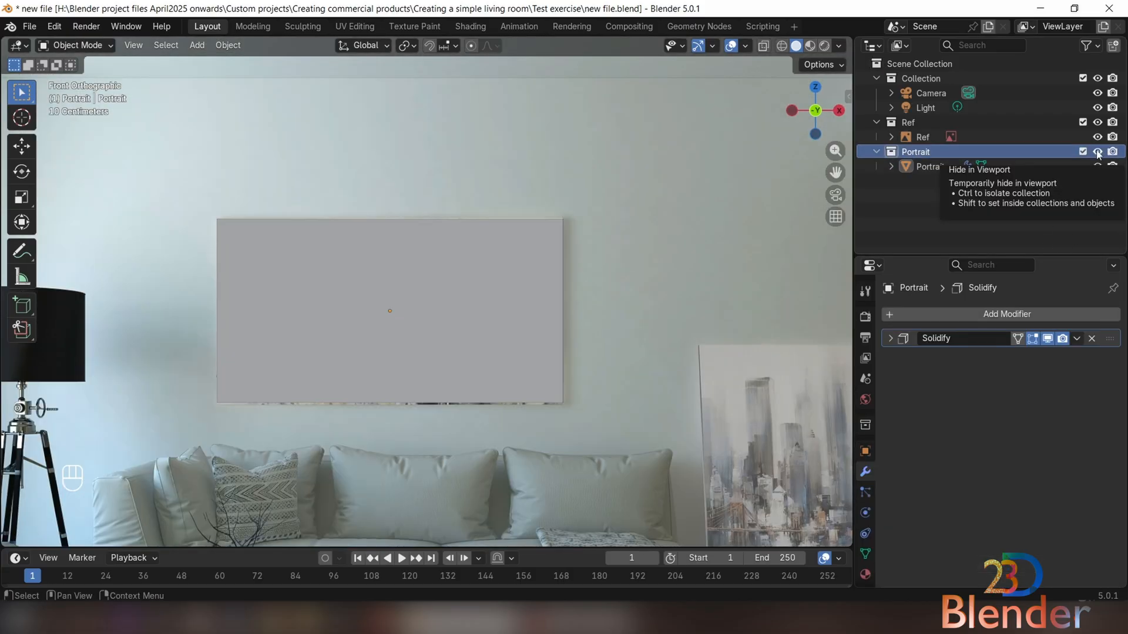
{"action": "left_click", "coordinate": [1097, 152]}
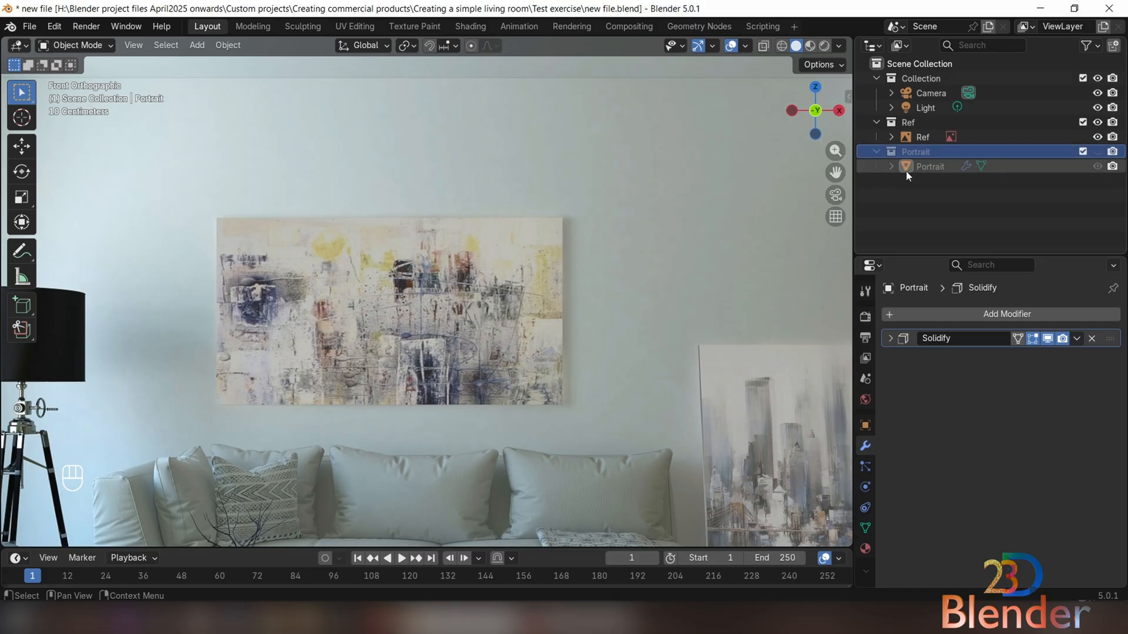
Toggle the Portrait collection's render visibility off and on, show the collection in the viewport again, and save the file
{"action": "left_click", "coordinate": [1114, 154]}
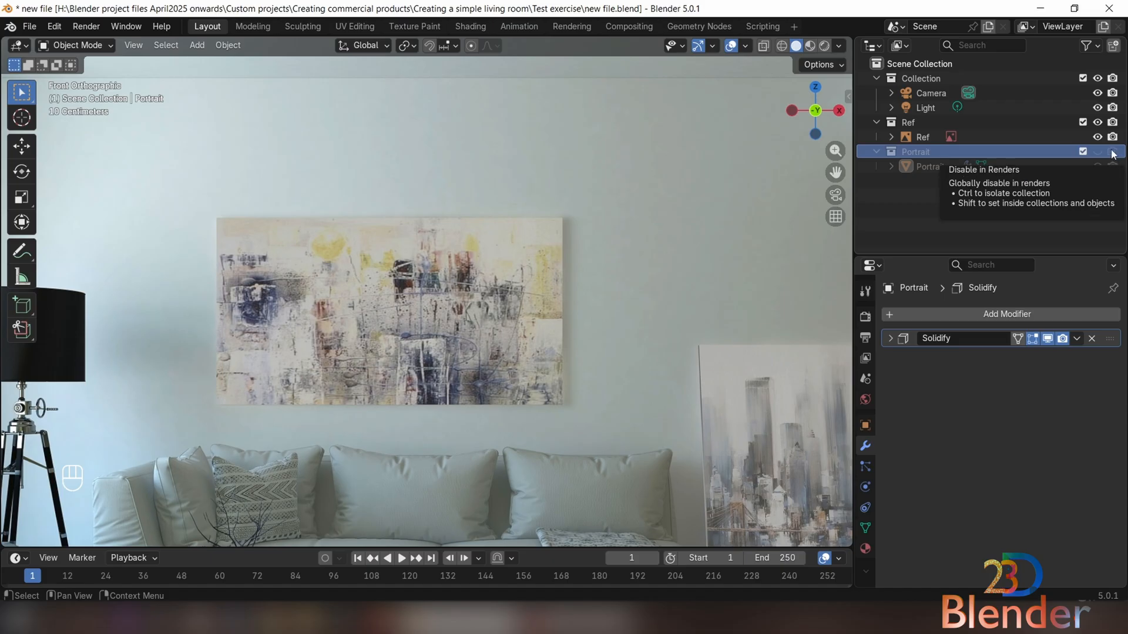
{"action": "left_click", "coordinate": [1112, 152]}
{"action": "left_click", "coordinate": [1097, 152]}
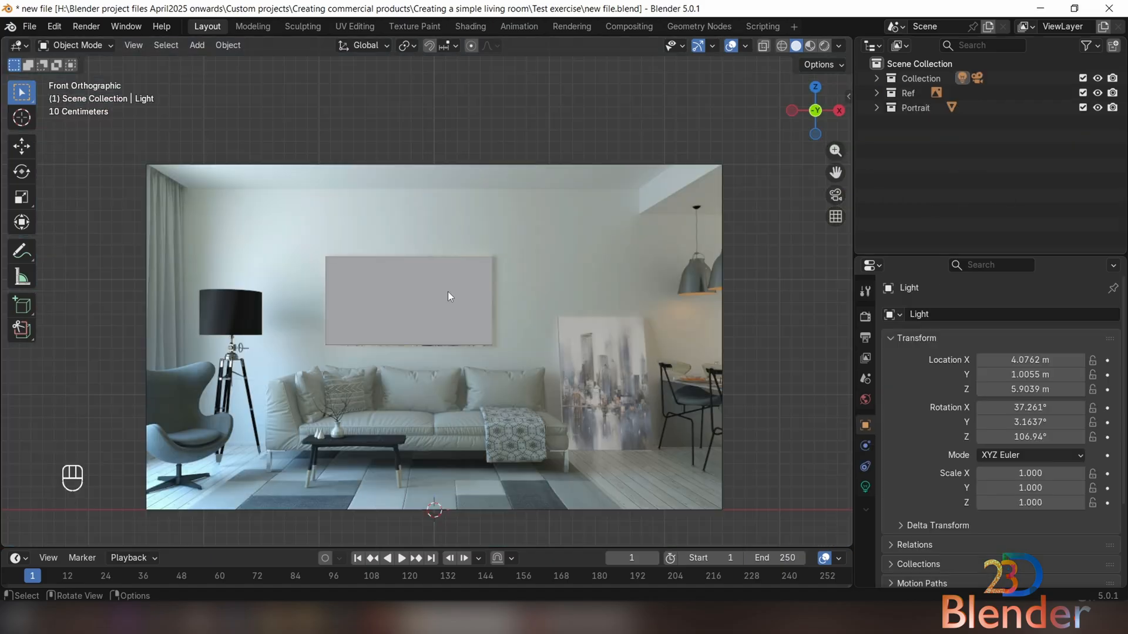
{"action": "key", "text": "ctrl"}
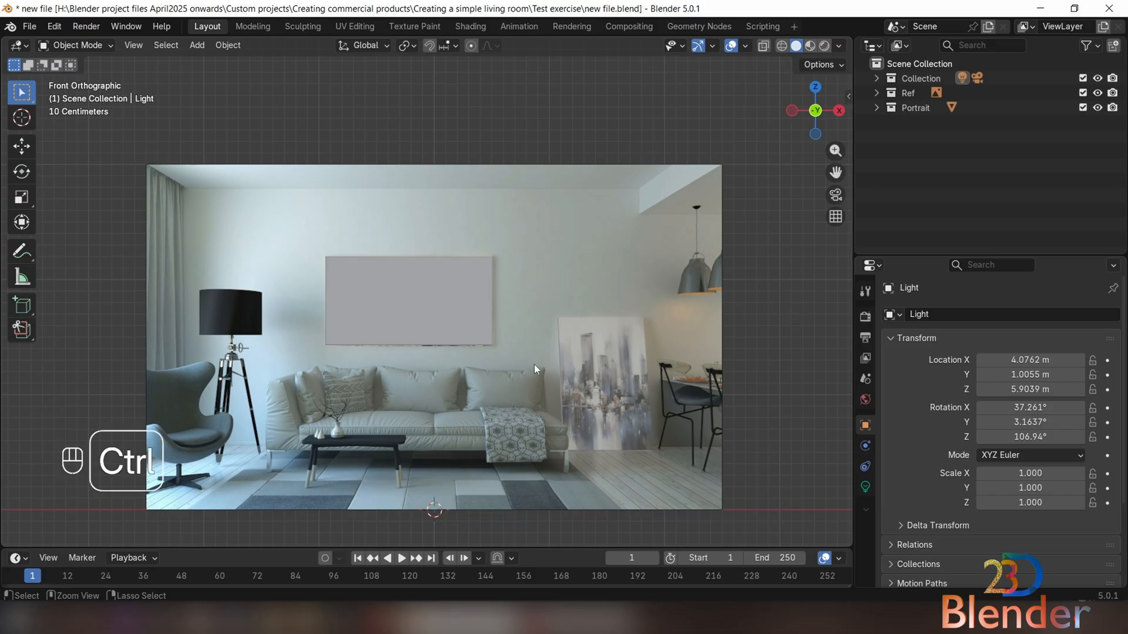
{"action": "key", "text": "ctrl+s"}
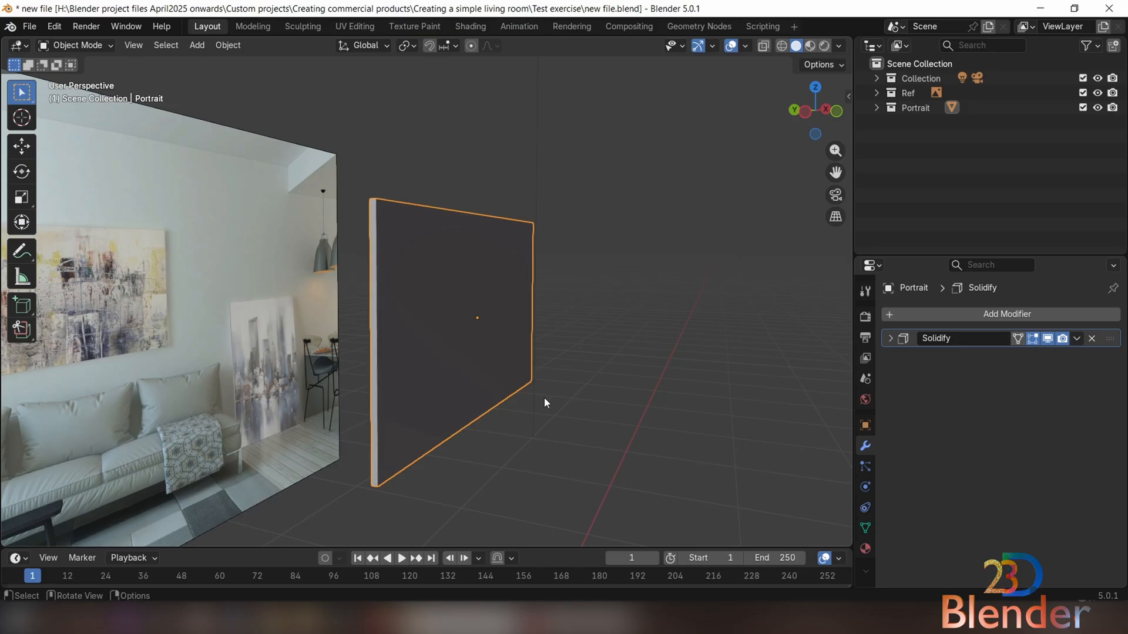
Turn off the Solidify modifier's viewport display and remove the modifier from the portrait
{"action": "middle_click_drag", "start_coordinate": [508, 376], "coordinate": [600, 358]}
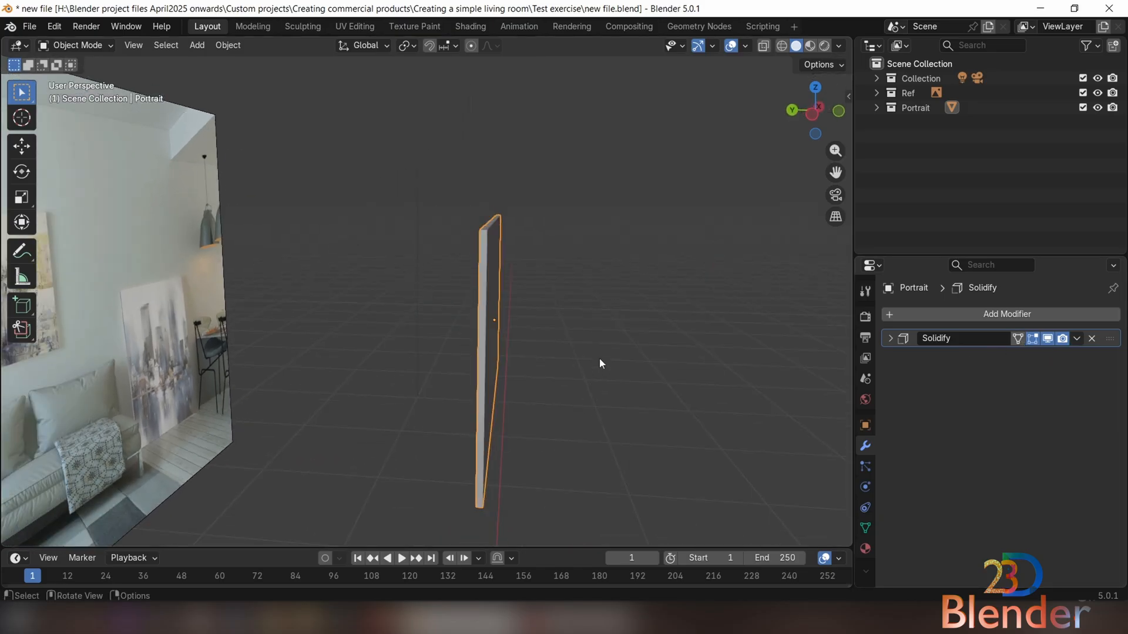
{"action": "left_click", "coordinate": [1048, 339]}
{"action": "middle_click_drag", "start_coordinate": [535, 394], "coordinate": [562, 379]}
{"action": "left_click", "coordinate": [1090, 339]}
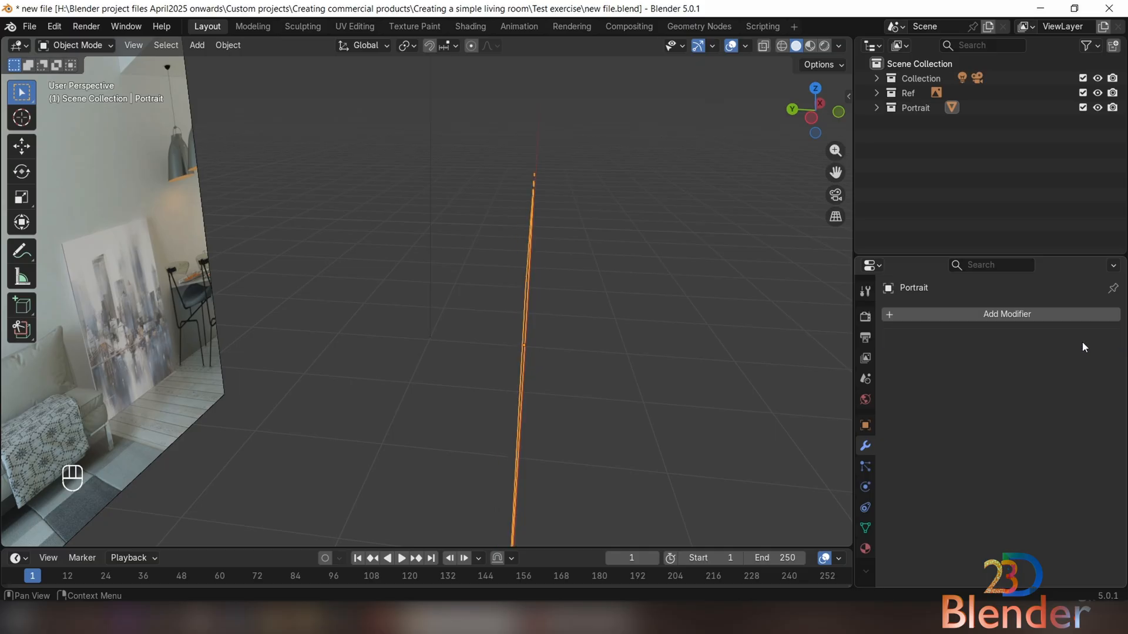
Try extruding the portrait plane about 0.126 m along its normal in Edit Mode
{"action": "middle_click_drag", "start_coordinate": [793, 344], "coordinate": [566, 326]}
{"action": "key", "text": "Tab"}
{"action": "mouse_move", "coordinate": [588, 364]}
{"action": "middle_mouse_down"}
{"action": "mouse_move", "coordinate": [611, 365]}
{"action": "mouse_move", "coordinate": [594, 378]}
{"action": "middle_mouse_up"}
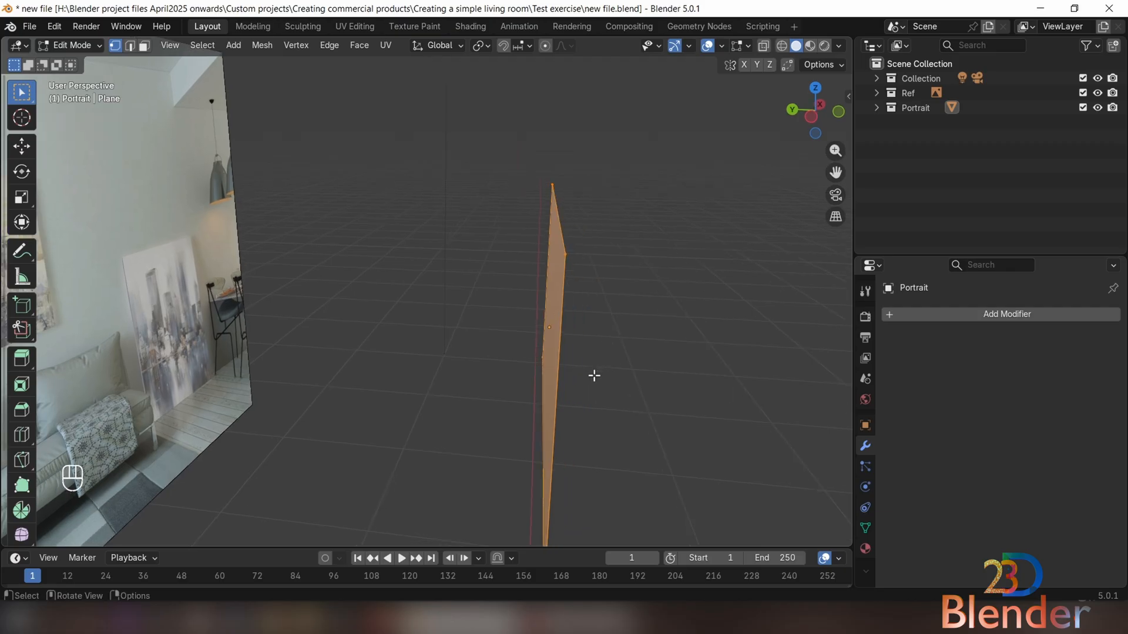
{"action": "key", "text": "e"}
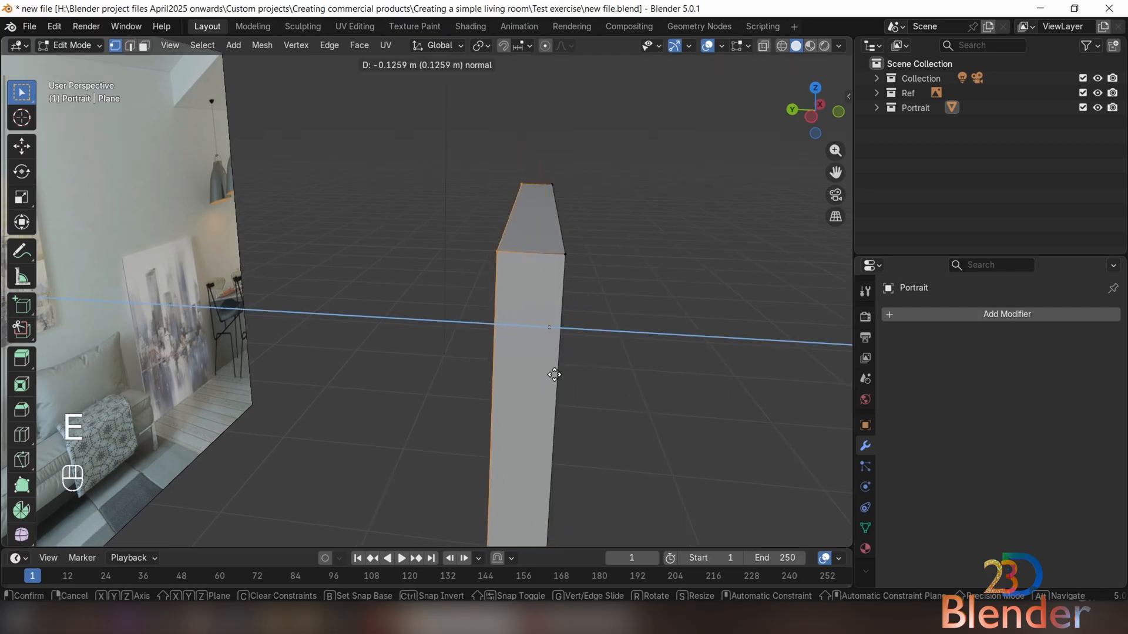
{"action": "left_click", "coordinate": [554, 375]}
{"action": "middle_click_drag", "start_coordinate": [554, 375], "coordinate": [541, 321]}
Try extruding the portrait's large face further outward to add a second thickness segment
{"action": "left_click", "coordinate": [495, 334]}
{"action": "key", "text": "3"}
{"action": "left_click", "coordinate": [494, 335]}
{"action": "key", "text": "e"}
{"action": "left_click", "coordinate": [571, 339]}
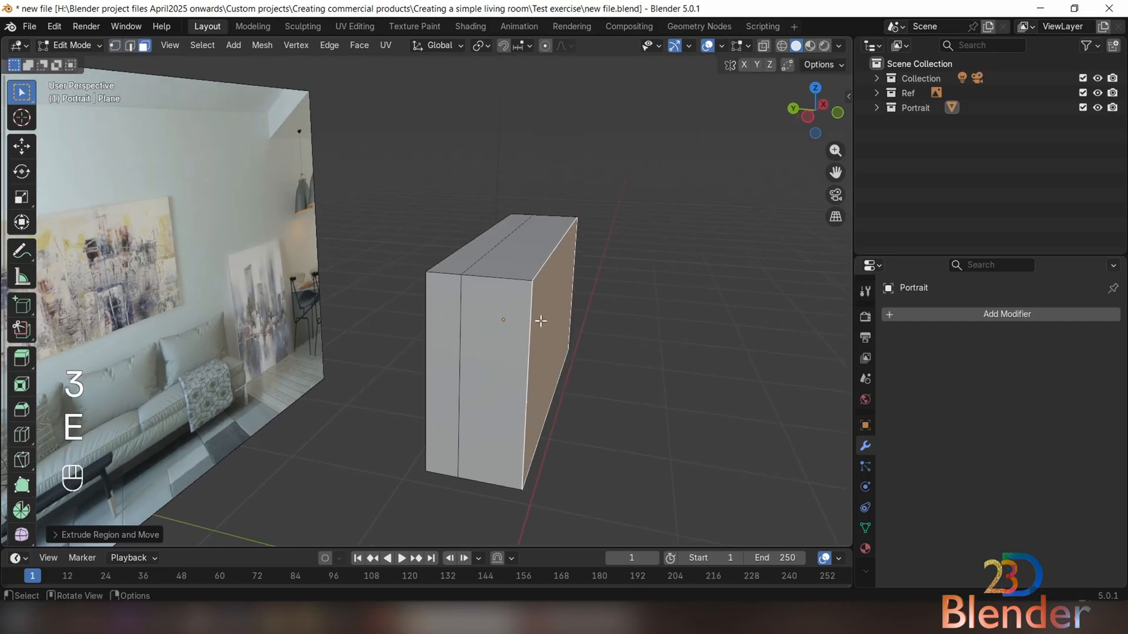
Try extruding the upper face of the second segment upward and return to Object Mode to inspect the shape
{"action": "left_click", "coordinate": [524, 254]}
{"action": "key", "text": "e"}
{"action": "left_click", "coordinate": [521, 161]}
{"action": "middle_click_drag", "start_coordinate": [497, 244], "coordinate": [554, 245]}
{"action": "key", "text": "Tab"}
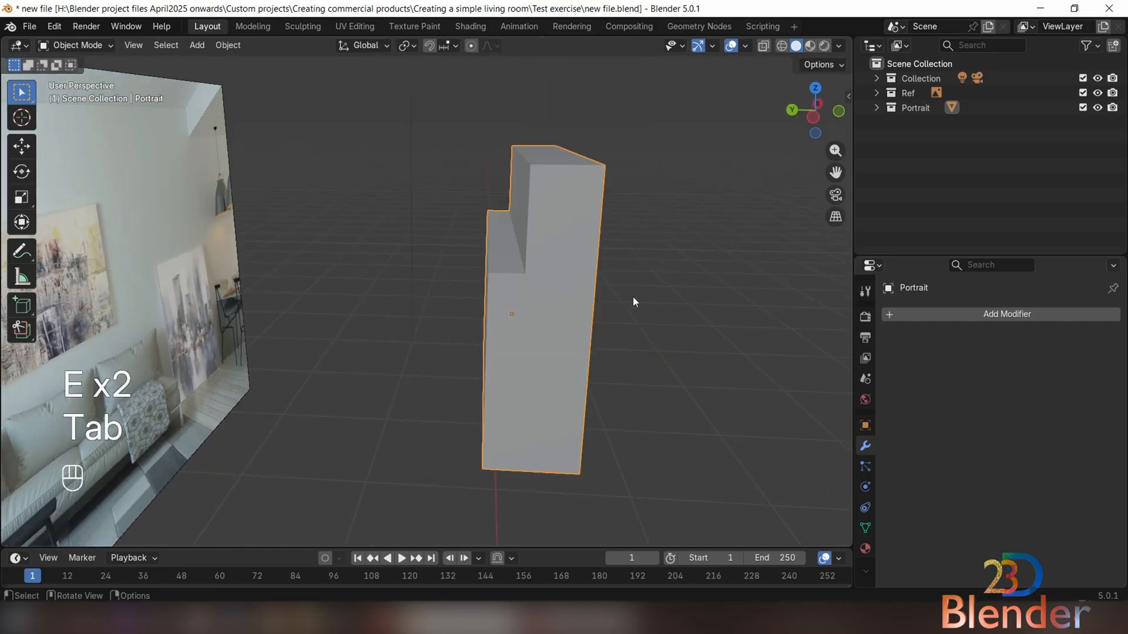
{"action": "middle_click_drag", "start_coordinate": [653, 304], "coordinate": [597, 347]}
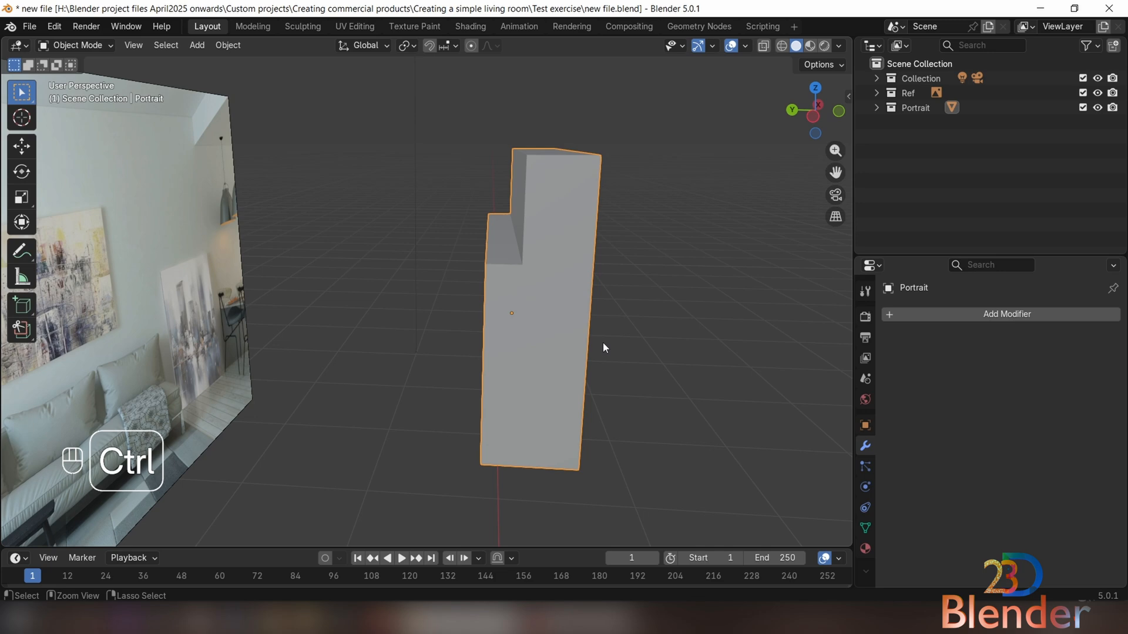
Undo all the portrait's extrusions back to the flat plane and return to Object Mode
{"action": "key", "text": "ctrl+z"}
{"action": "key", "text": "ctrl+z"}
{"action": "key", "text": "ctrl+z"}
{"action": "key", "text": "ctrl+z"}
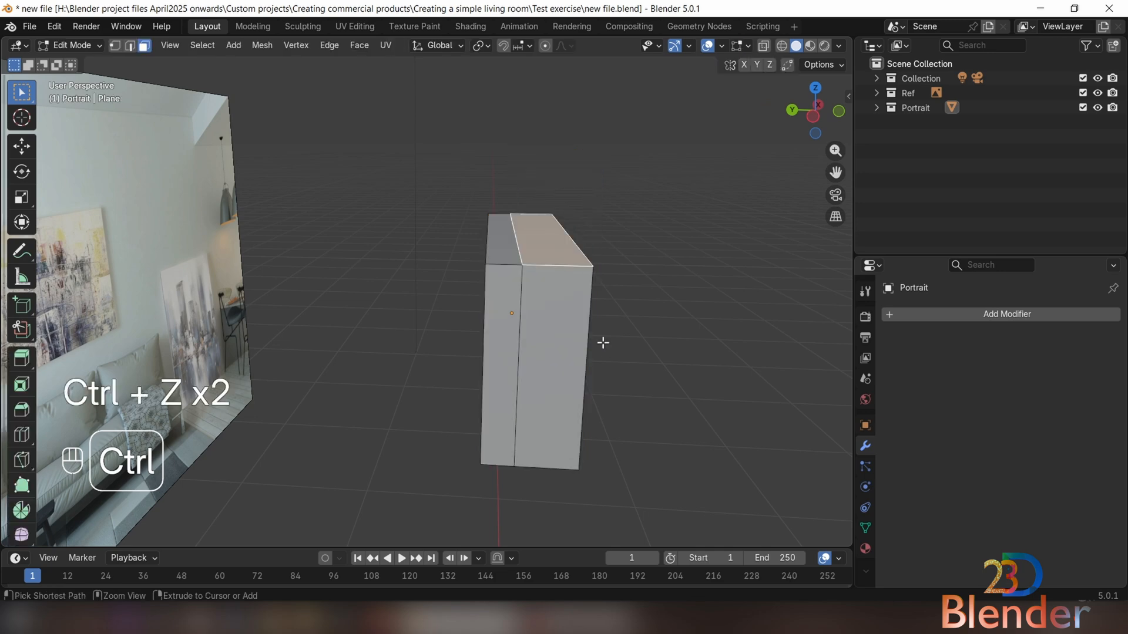
{"action": "middle_click_drag", "start_coordinate": [601, 342], "coordinate": [561, 343]}
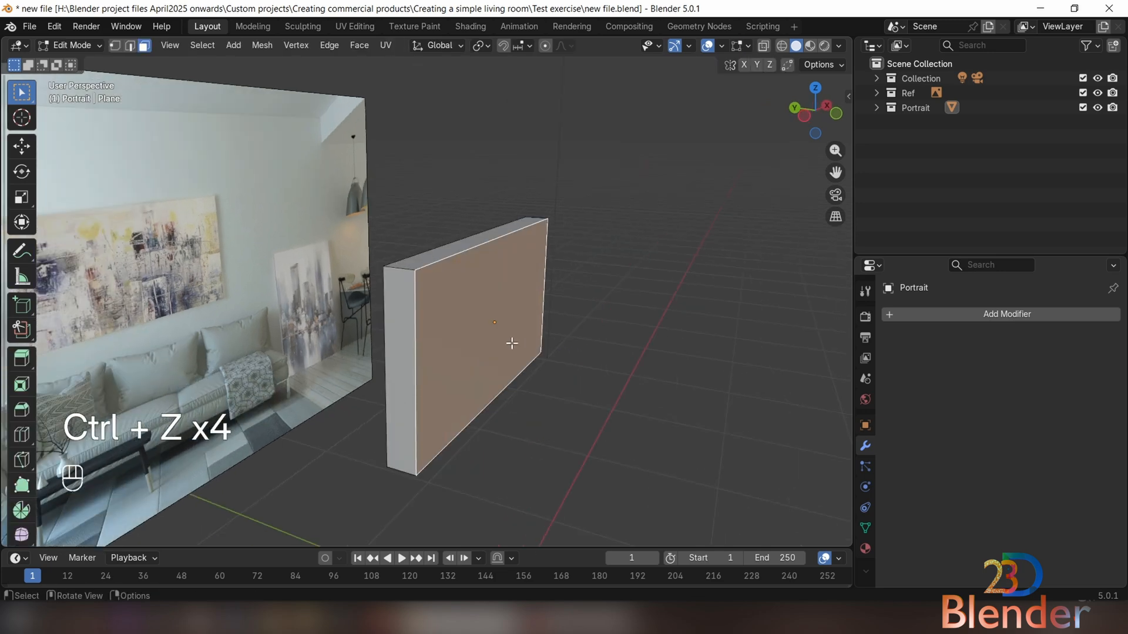
{"action": "middle_click_drag", "start_coordinate": [393, 259], "coordinate": [444, 257]}
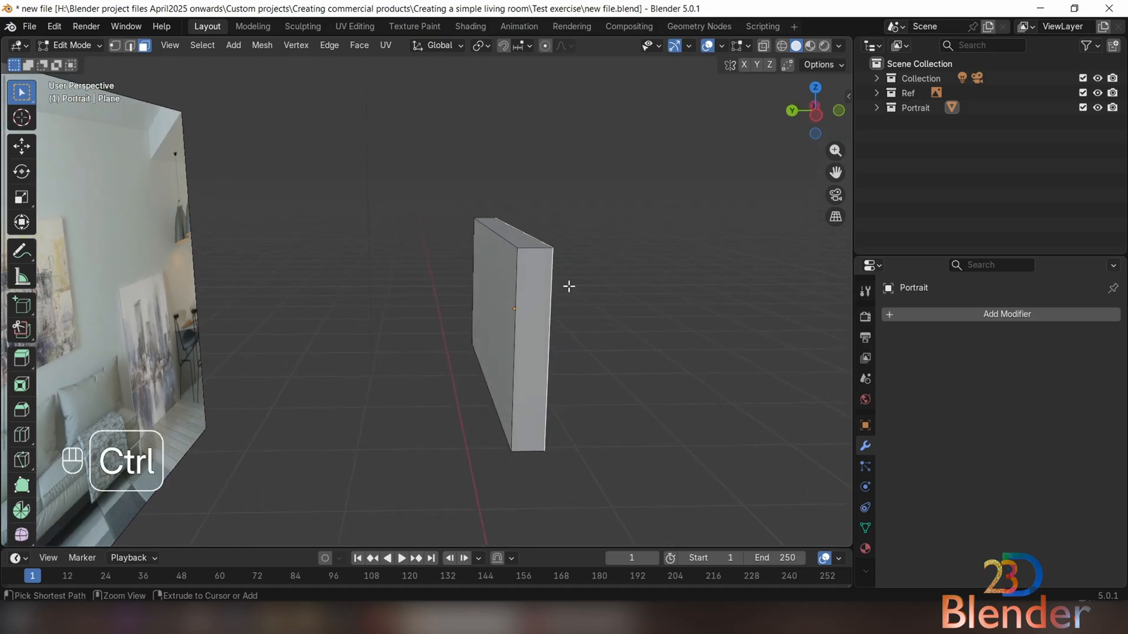
{"action": "middle_click_drag", "start_coordinate": [569, 287], "coordinate": [529, 279], "text": "ctrl"}
{"action": "middle_click_drag", "start_coordinate": [528, 279], "coordinate": [548, 323]}
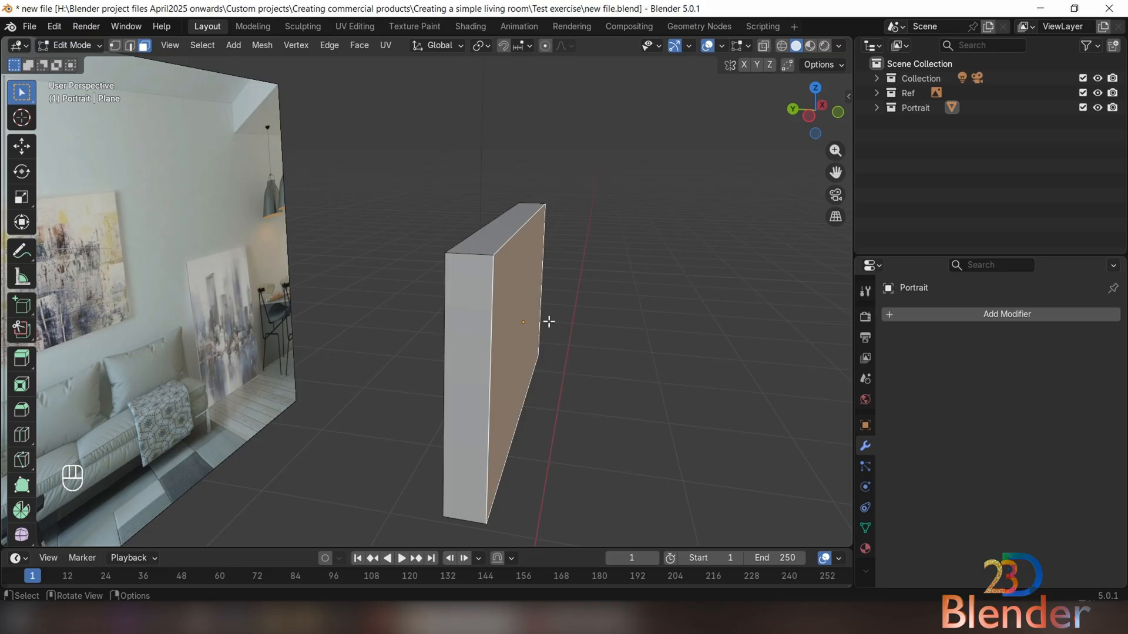
{"action": "key", "text": "Tab"}
{"action": "middle_click_drag", "start_coordinate": [549, 322], "coordinate": [756, 358]}
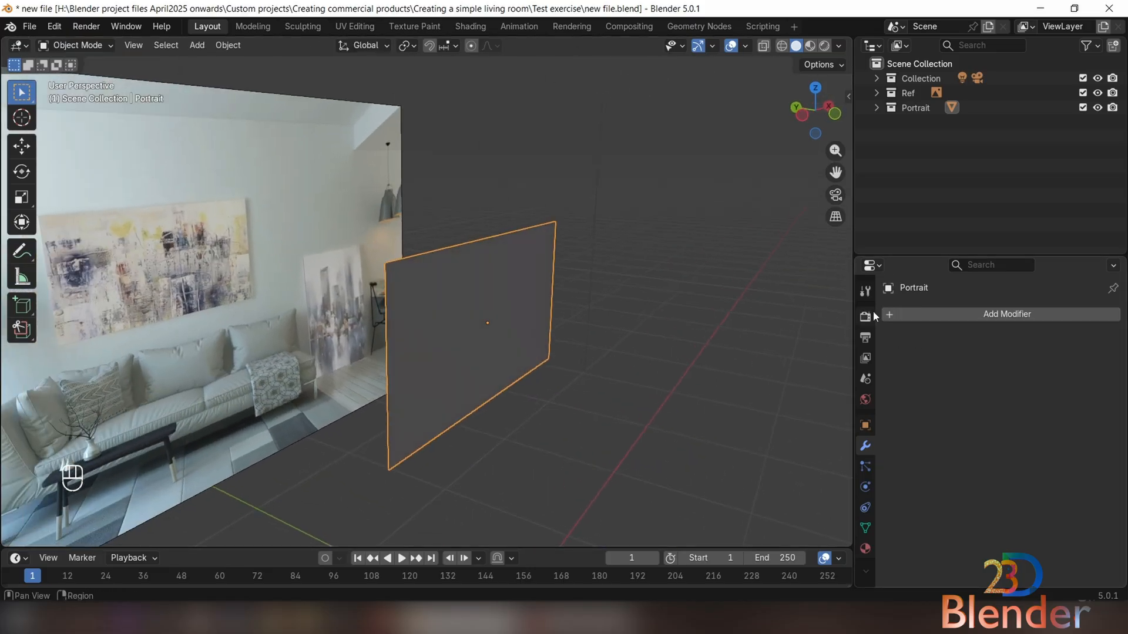
Add a Solidify modifier to the flat portrait plane
{"action": "scroll", "coordinate": [498, 318], "scroll_direction": "up", "scroll_amount": 2}
{"action": "scroll", "coordinate": [499, 317], "scroll_direction": "down", "scroll_amount": 3}
{"action": "middle_click_drag", "start_coordinate": [551, 363], "coordinate": [482, 369]}
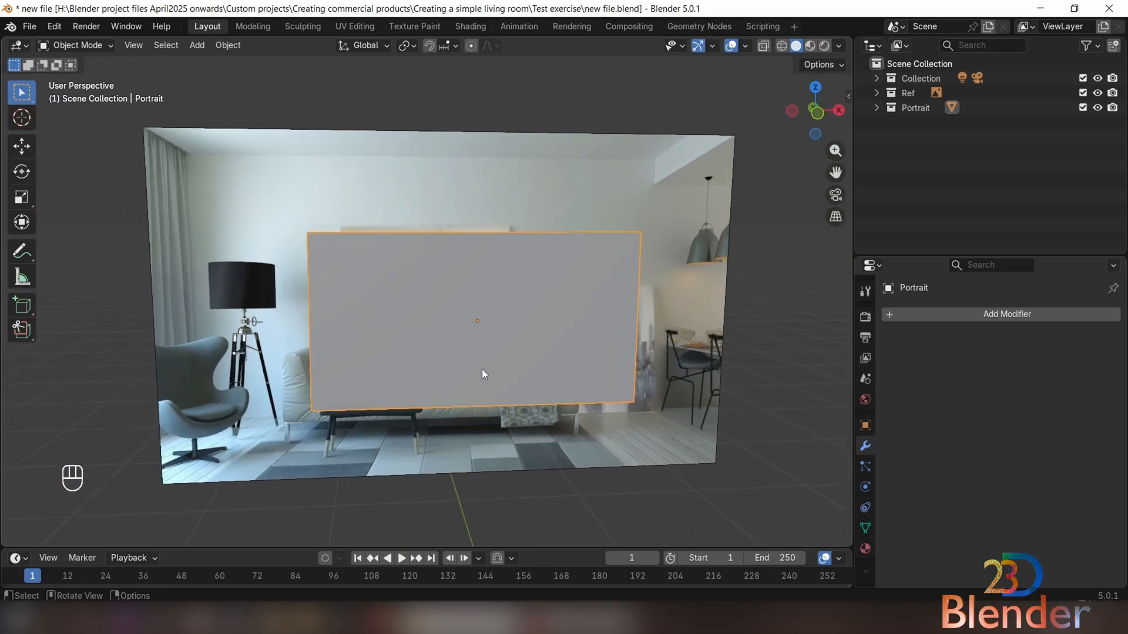
{"action": "middle_click_drag", "start_coordinate": [502, 358], "coordinate": [663, 353]}
{"action": "left_click", "coordinate": [946, 319]}
{"action": "type", "text": "s"}
{"action": "key", "text": "Return"}
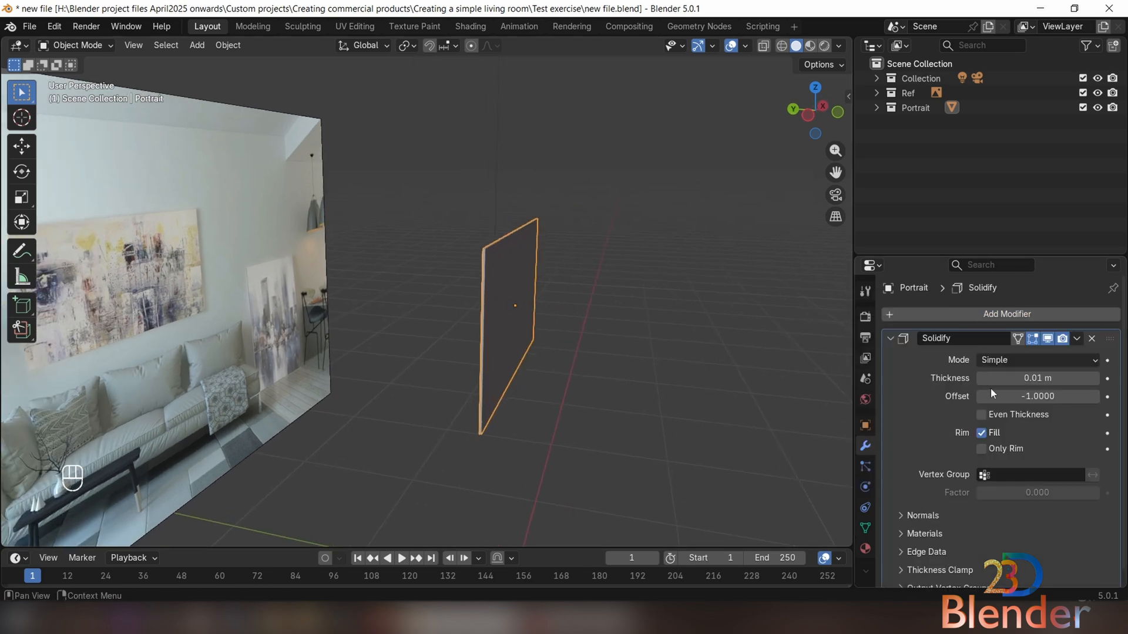